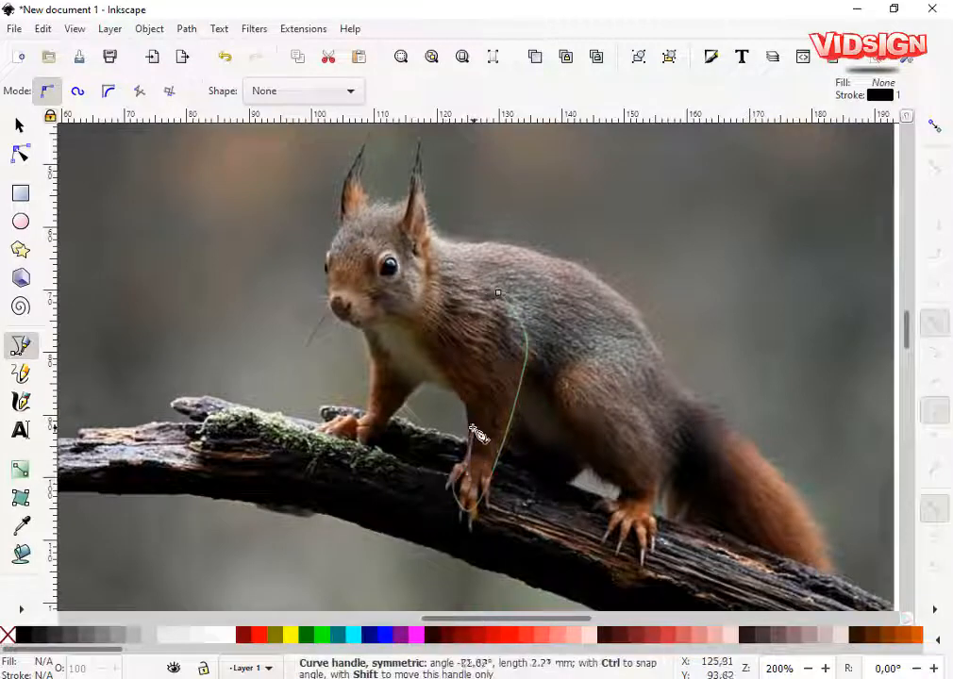
- Finish the near front leg outline up to the chest and trace the far front leg down around its paw
left_click_drag(451, 383, 426, 359)
double_click(406, 320)
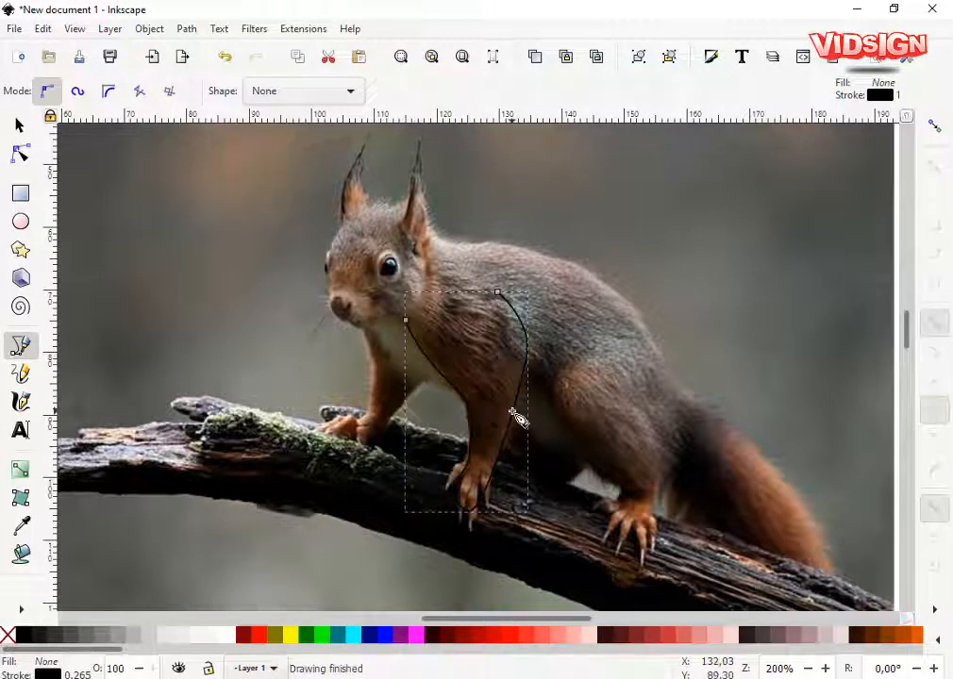
left_click(361, 331)
left_click_drag(337, 447, 357, 448)
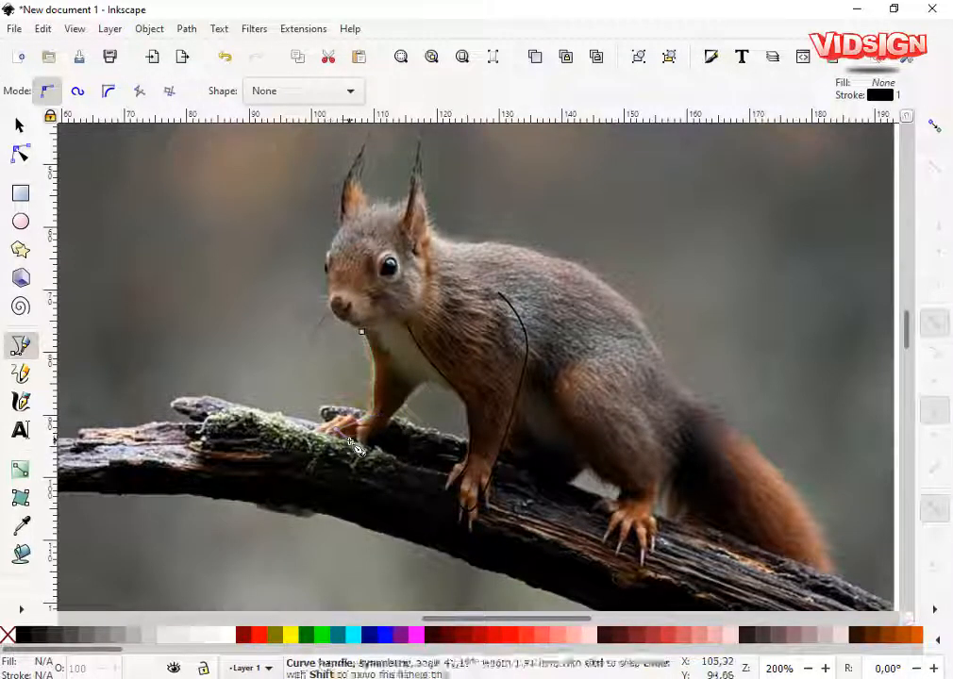
left_click_drag(428, 382, 440, 385)
key("Return")
- Trace the squirrel's back from the neck to the rump, and outline the hind leg around its foot as a separate path
left_click(438, 240)
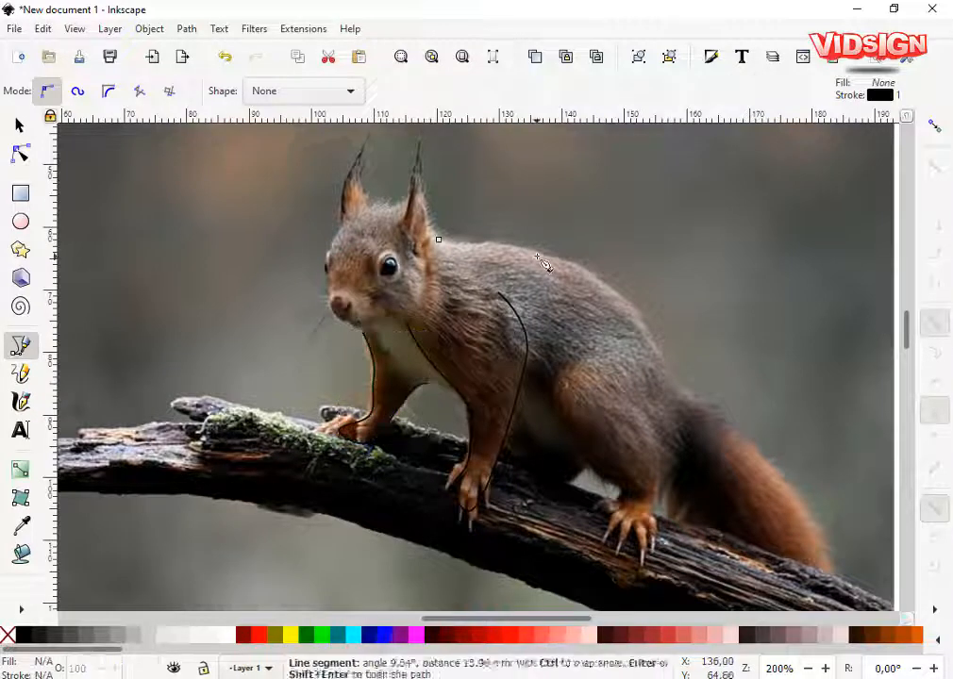
left_click(666, 485)
key("Return")
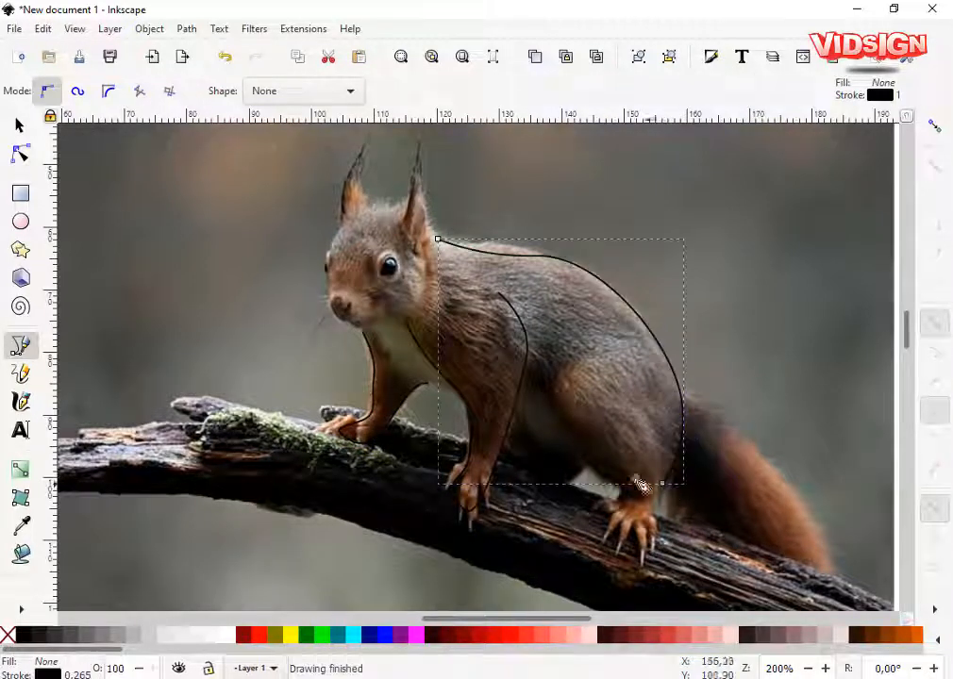
left_click(596, 353)
left_click_drag(563, 404, 567, 435)
left_click_drag(616, 486, 652, 531)
key("Return")
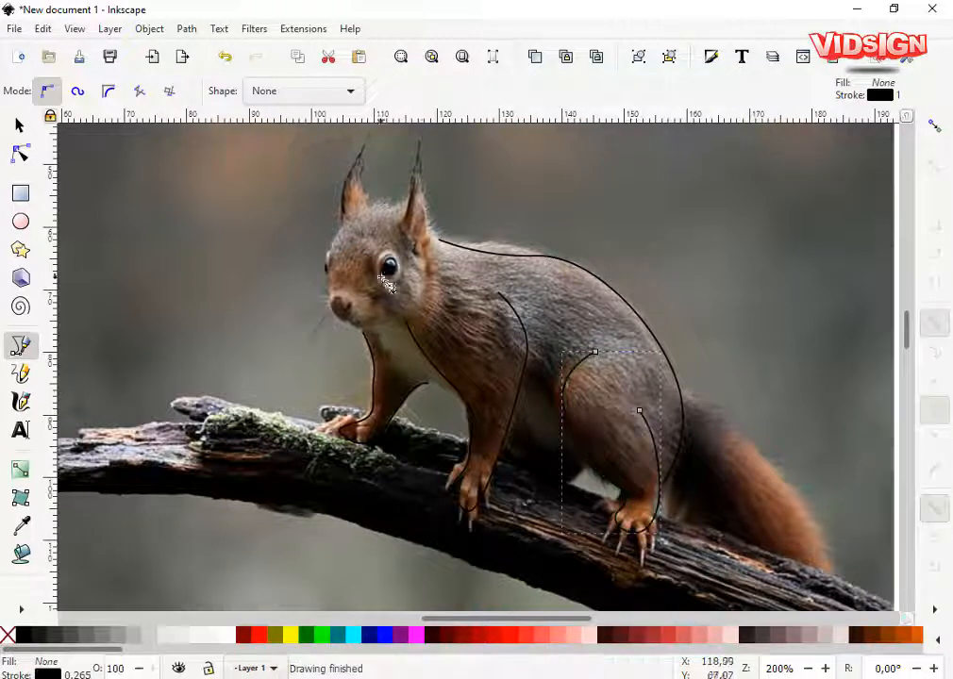
- Trace the head outline from the chin around the nose and up over the forehead
left_click(386, 321)
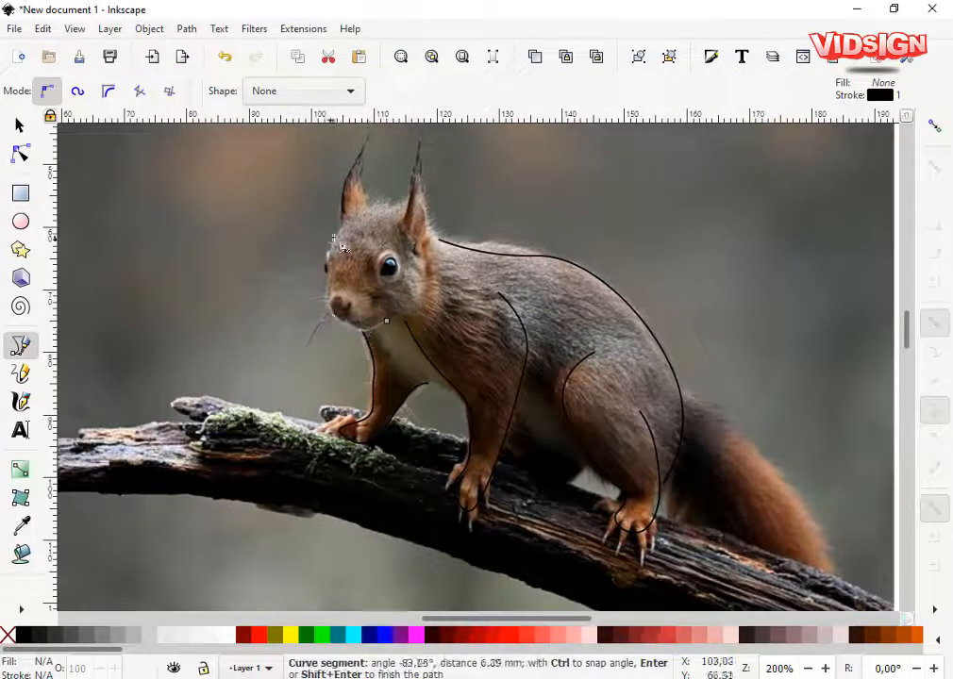
left_click_drag(335, 237, 413, 174)
key("Return")
- Trace the near ear and continue its line down the cheek, then outline the far ear as a separate path
left_click(398, 242)
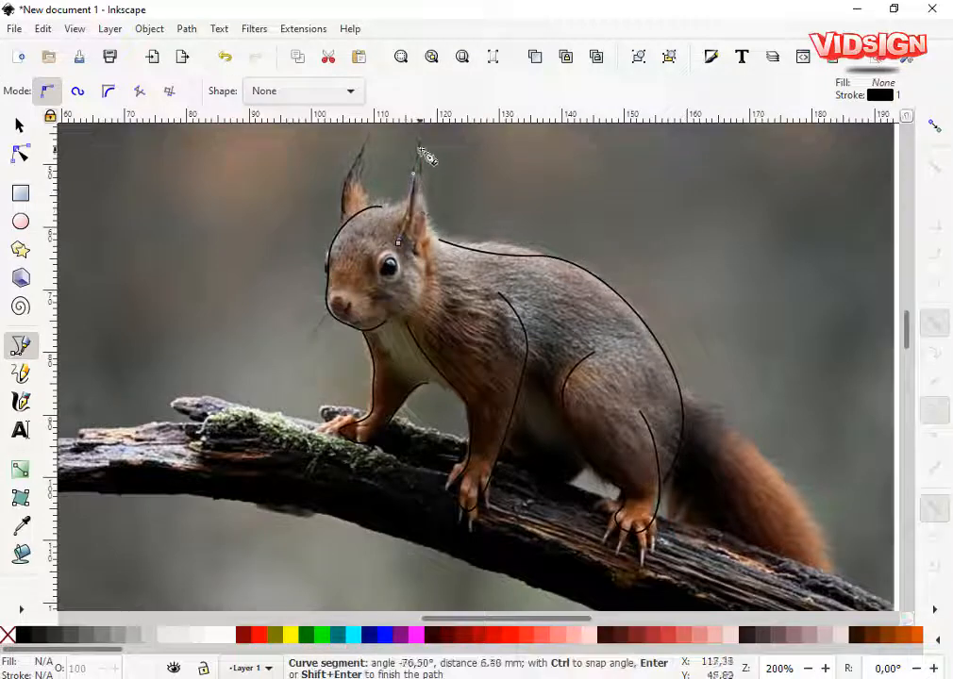
left_click(405, 306)
key("Return")
left_click_drag(342, 212, 370, 154)
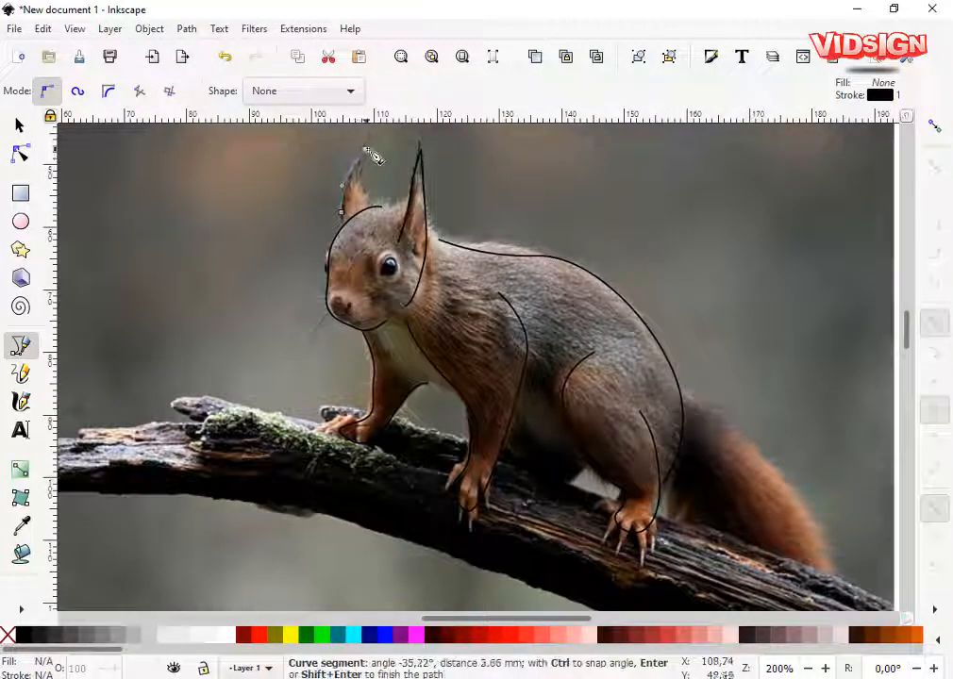
key("Return")
- Select all seven traced paths and try stroke widths of 5 mm, 3 mm and 2 mm
key("s")
scroll(466, 346, "down", 1)
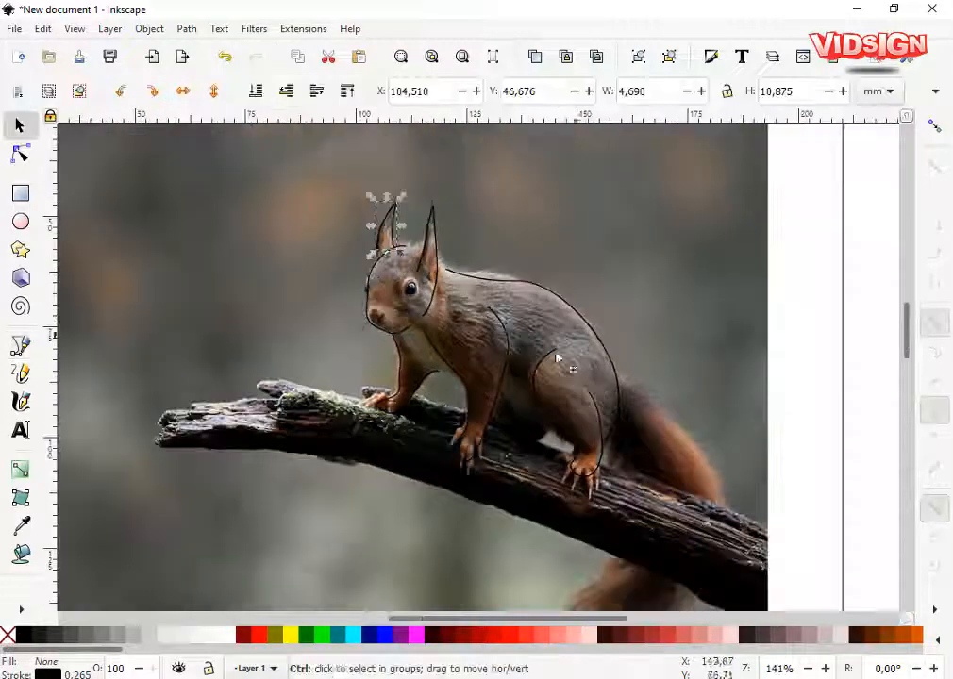
scroll(556, 358, "down", 1)
left_click_drag(344, 146, 622, 463)
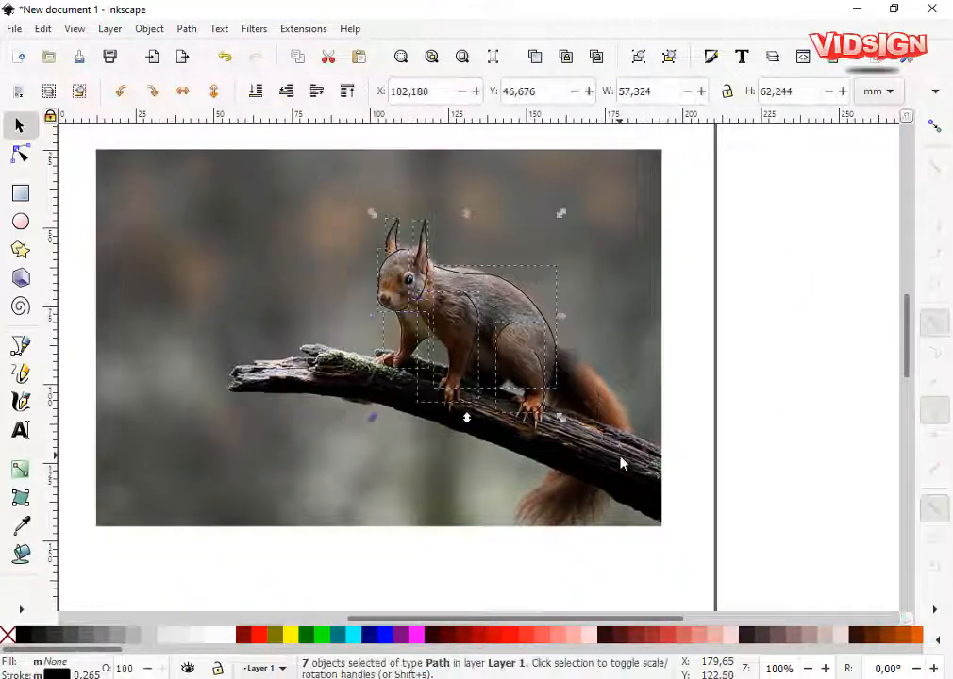
left_click(149, 28)
left_click(187, 68)
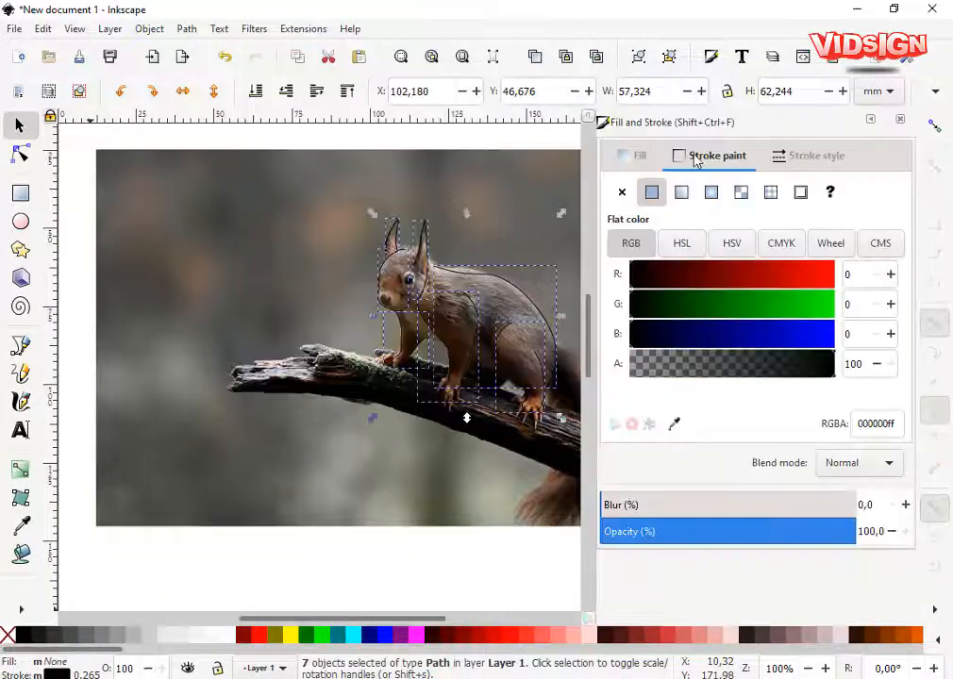
left_click(794, 160)
triple_click(693, 192)
type("5")
key("Return")
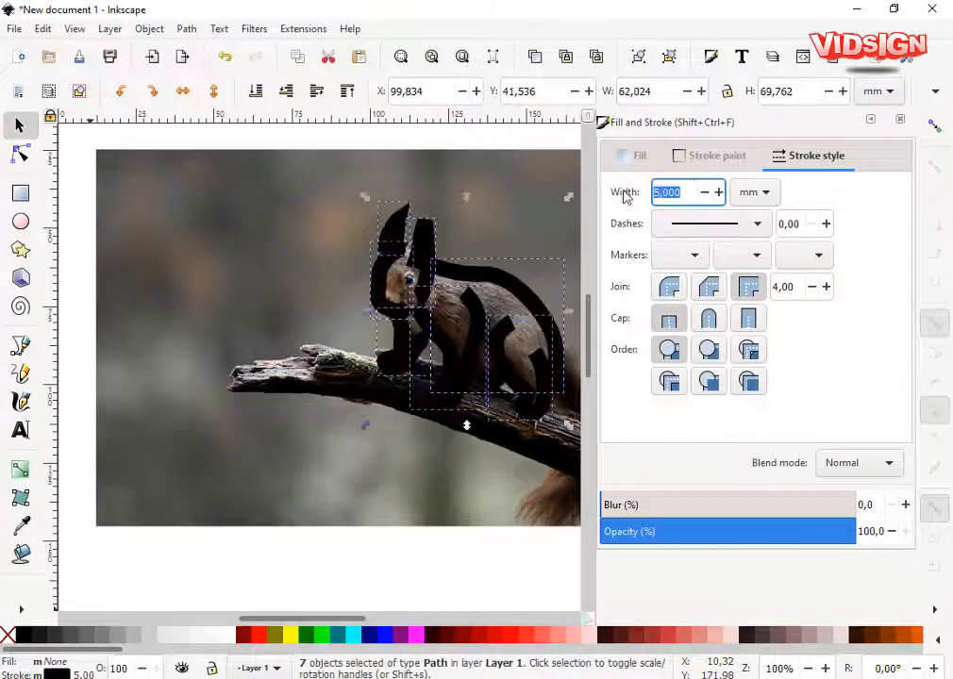
type("3")
key("Return")
type("2")
key("Return")
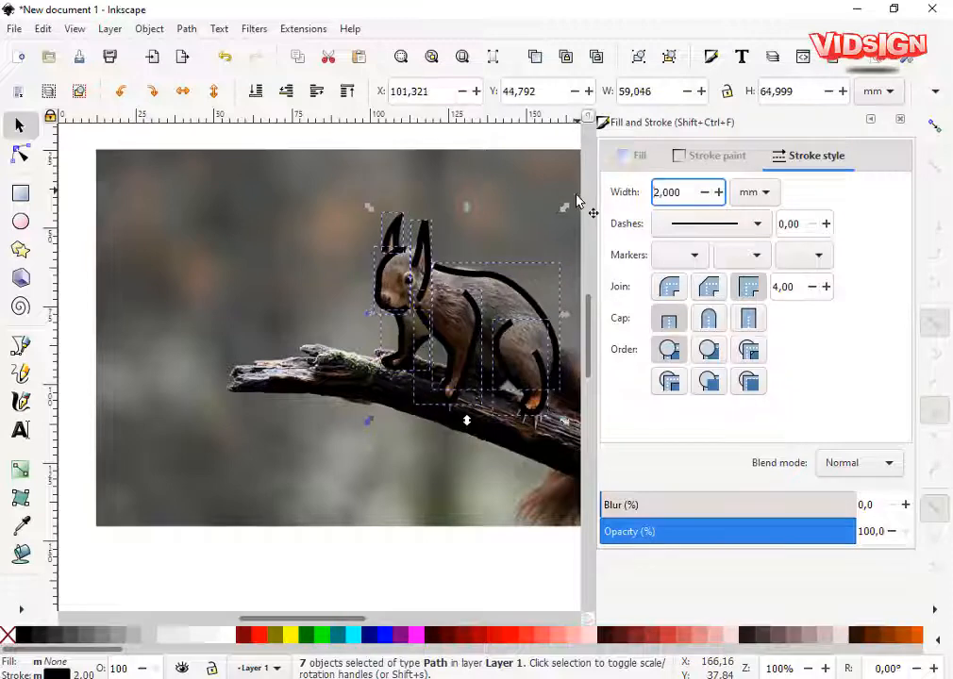
- Give the selected paths round caps and round joins, and choose the third paint order option
left_click(709, 319)
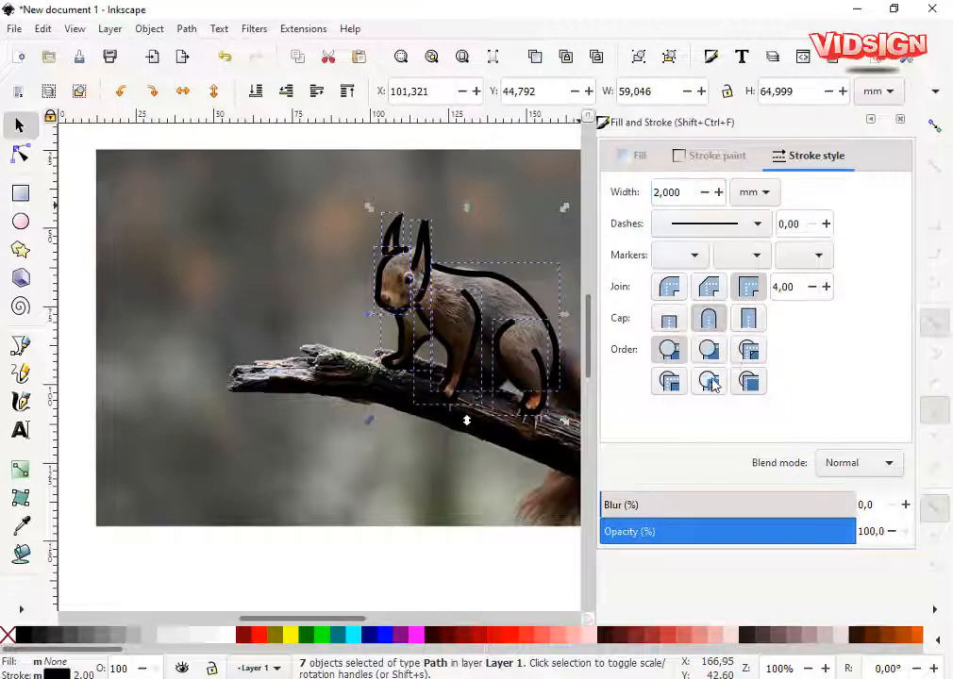
left_click(747, 351)
left_click(667, 291)
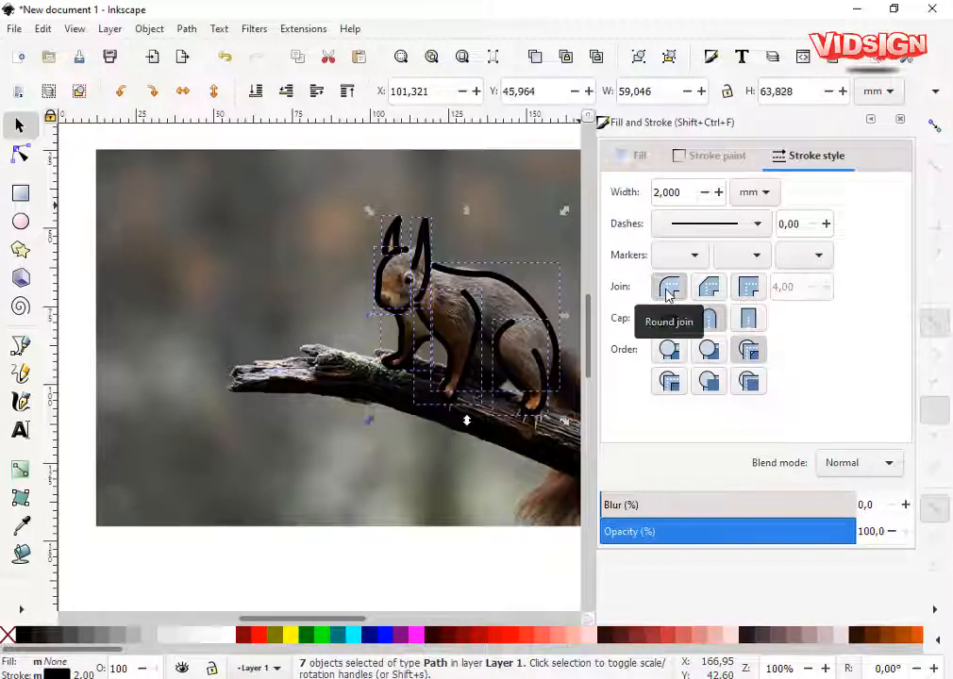
- Try a 1 mm stroke width, set it to 1.5 mm, collapse the stroke settings and deselect the paths
key("Return")
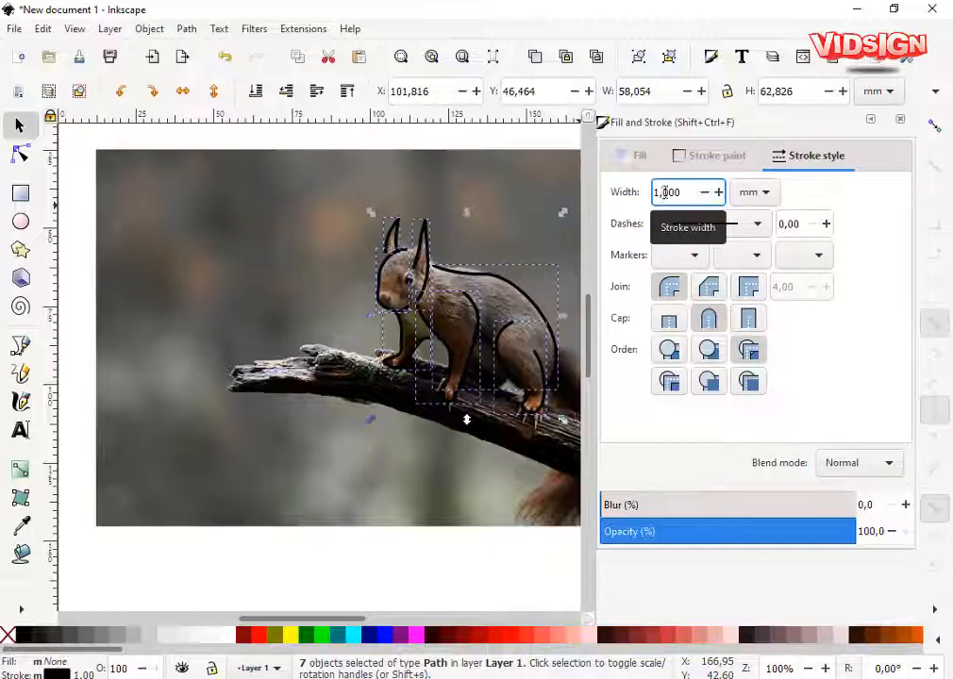
left_click_drag(664, 193, 707, 191)
type("5")
key("Return")
left_click(870, 120)
left_click(679, 366)
- Open the near ear path for node editing and select the upper segment of its inner edge
scroll(446, 313, "up", 3)
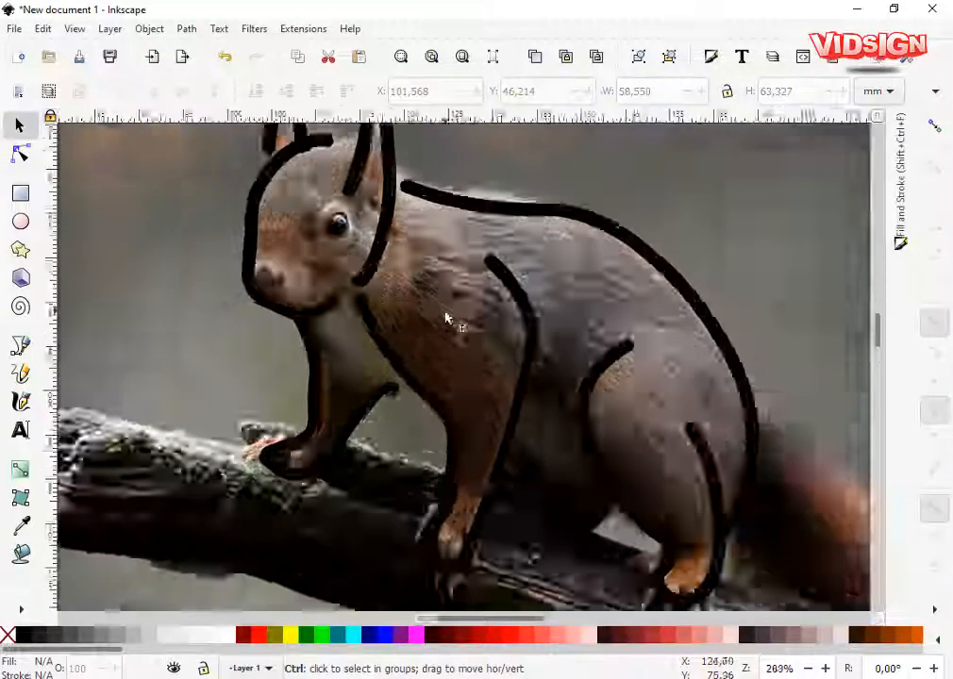
scroll(381, 290, "down", 2)
scroll(343, 246, "up", 2)
left_click_drag(351, 229, 389, 337)
double_click(443, 300)
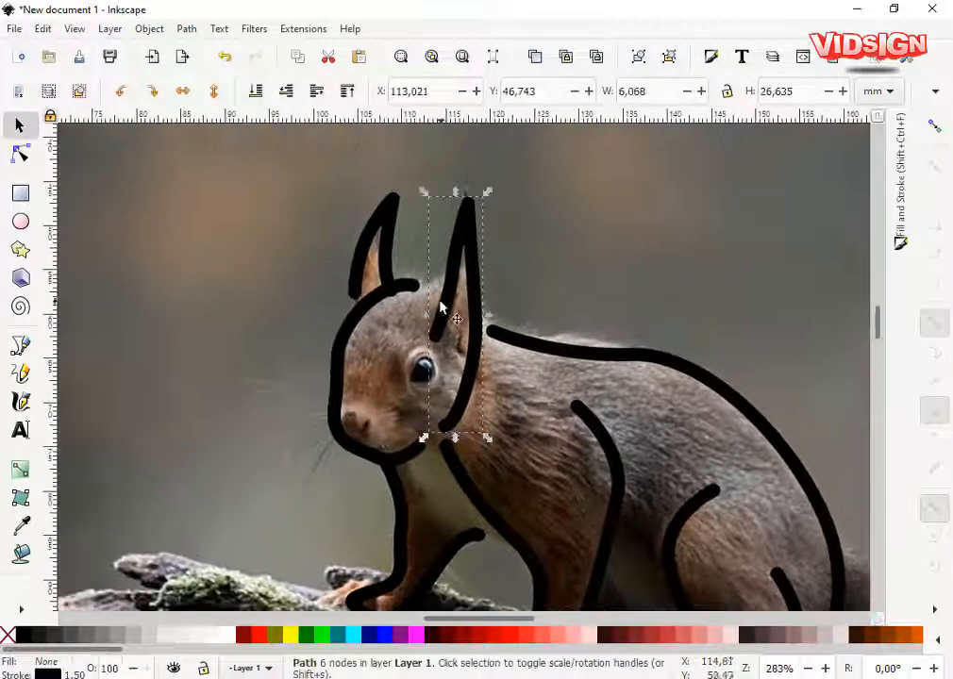
double_click(470, 245)
left_click(483, 232)
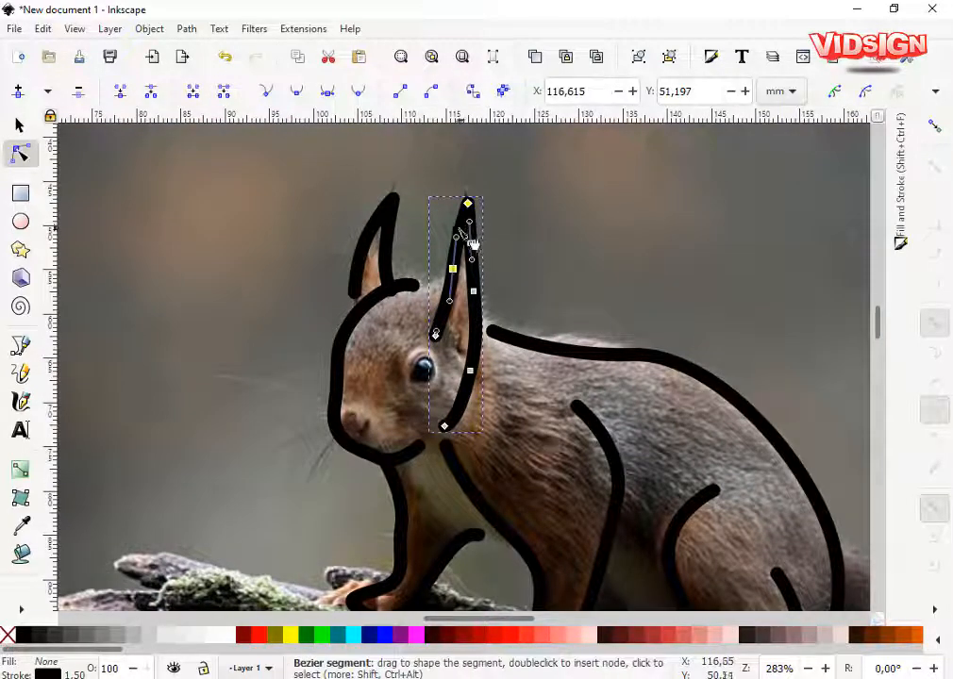
- Smooth the back curve by removing its mid-back node and reshaping the line along the spine
scroll(471, 244, "down", 2)
scroll(489, 391, "up", 1)
left_click(591, 317)
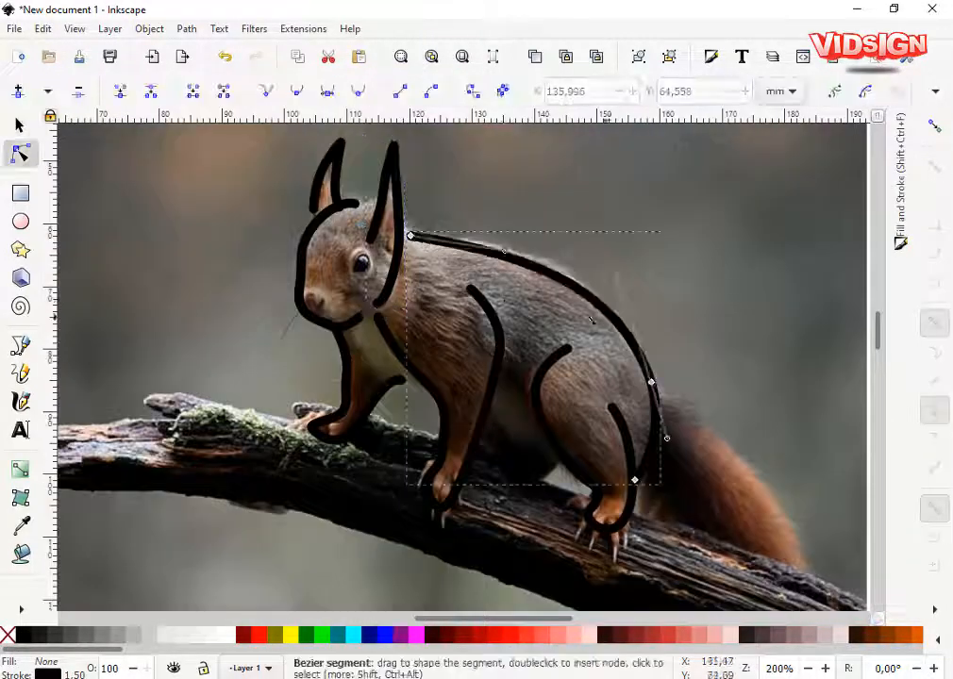
left_click_drag(591, 320, 471, 304)
- Reshape the near front leg path by adjusting its nodes and handles along the outer edge, paw and inner edge
left_click(487, 418)
left_click_drag(517, 362, 522, 356)
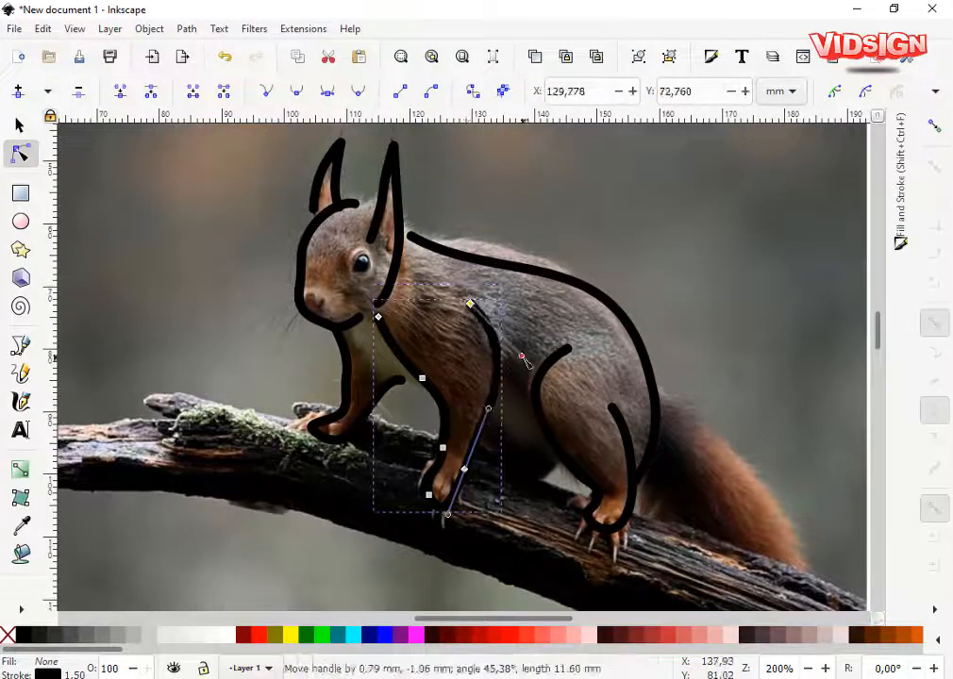
left_click(428, 495)
mouse_move(447, 514)
left_mouse_down()
mouse_move(453, 498)
mouse_move(437, 511)
left_mouse_up()
left_click_drag(444, 447, 392, 367)
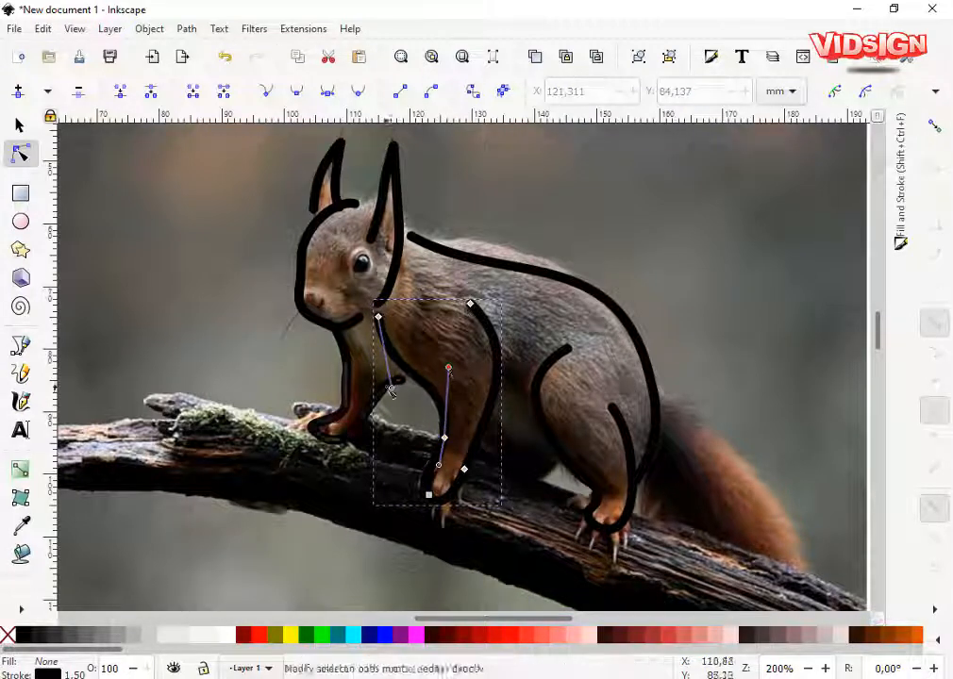
- Delete the mid-leg node on the far front leg's outer edge and adjust the nodes around its paw
left_click(347, 370)
left_click(346, 372)
key("Delete")
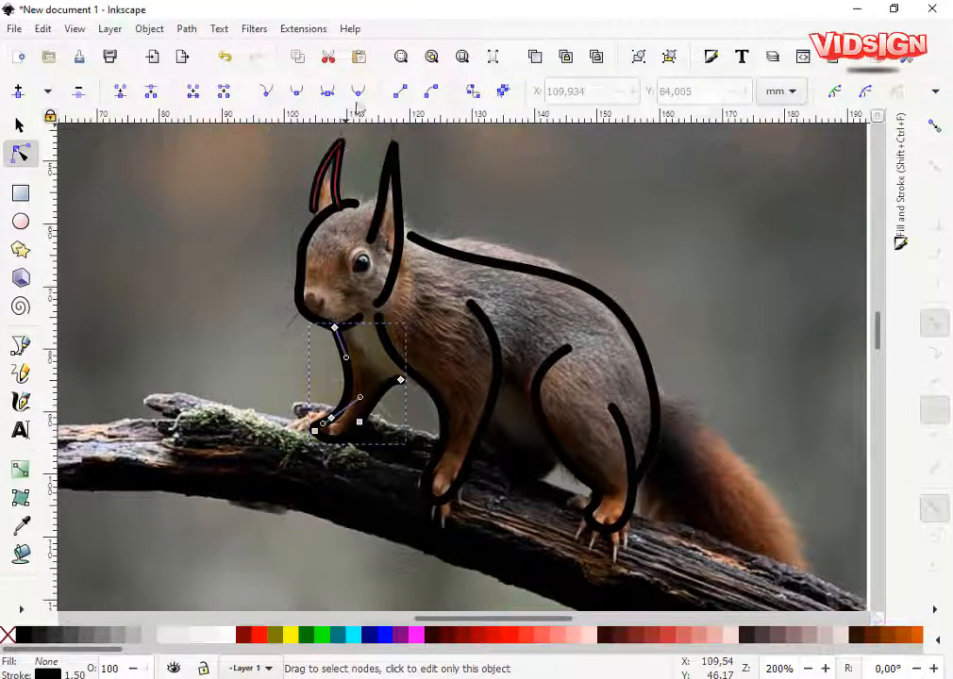
left_click(331, 417)
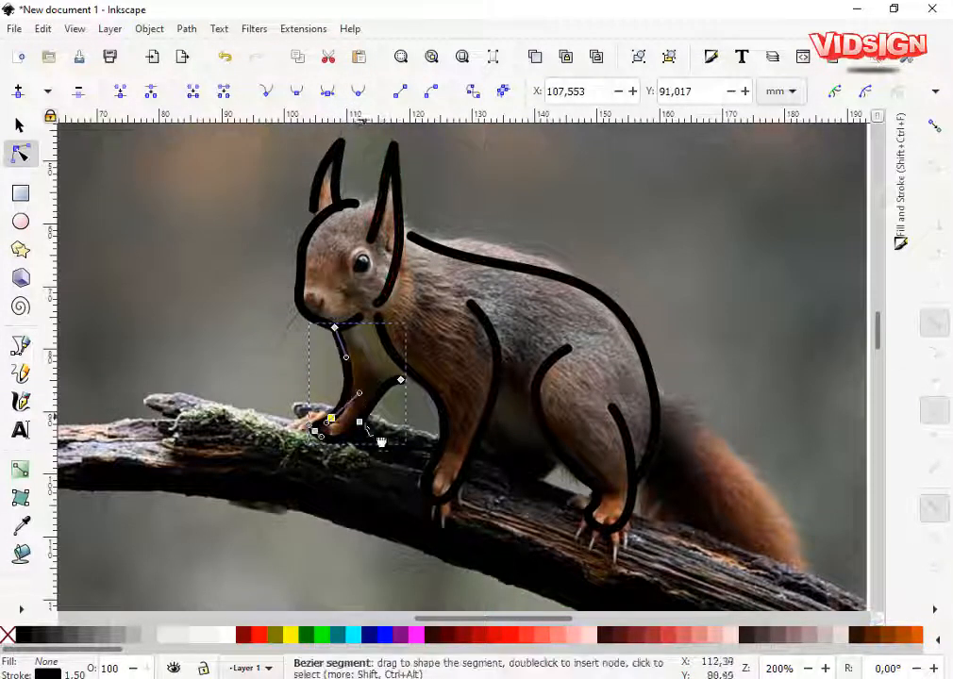
left_click_drag(314, 431, 319, 435)
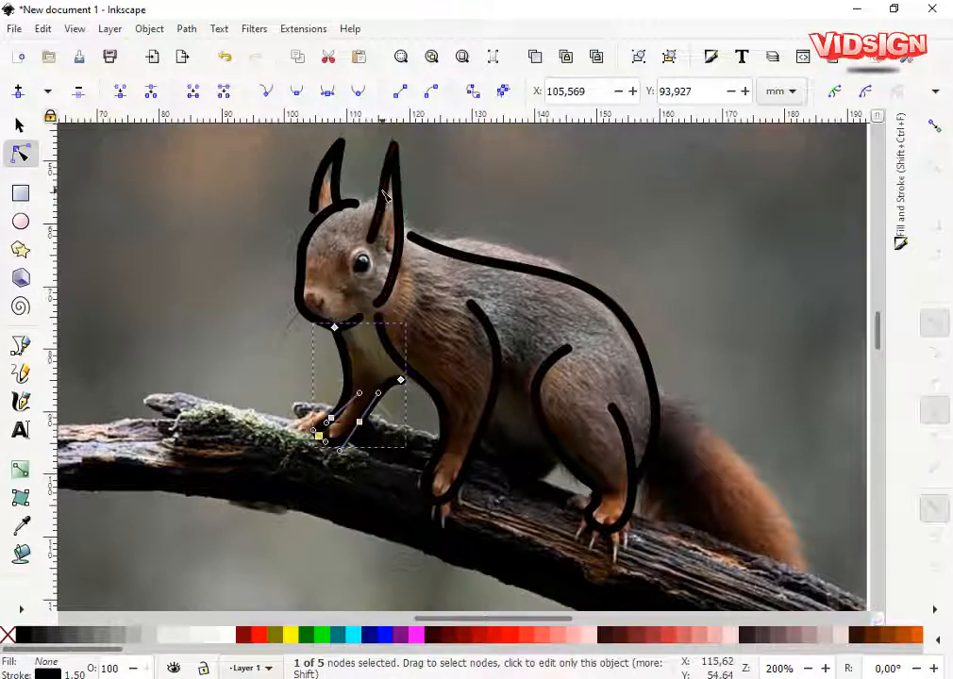
- Draw a curved path from beside the nose up to the eye and around it
scroll(305, 287, "up", 2)
left_click_drag(345, 298, 312, 385)
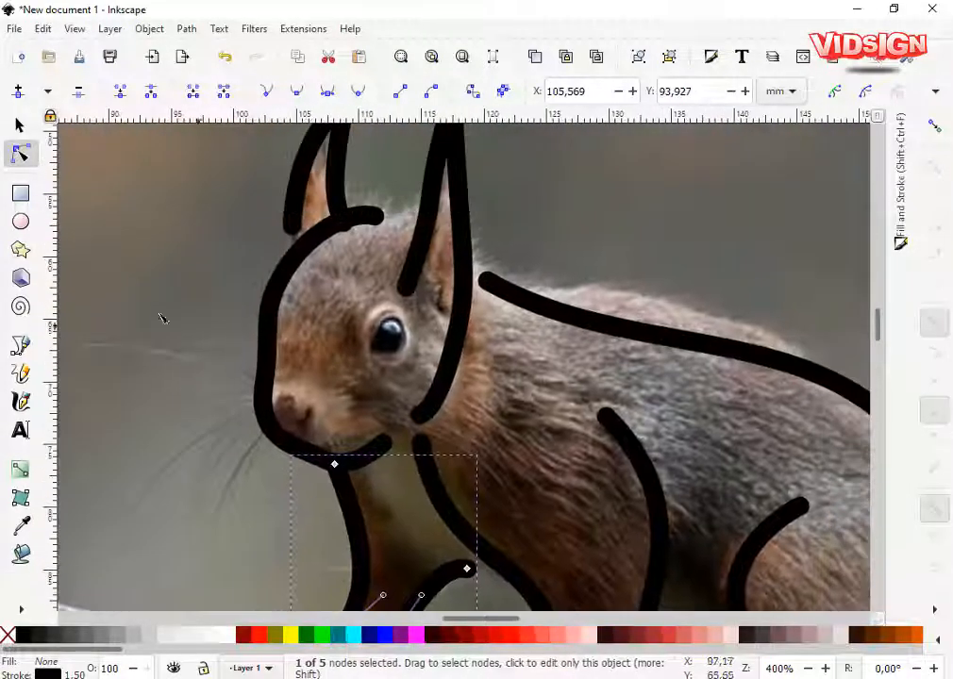
left_click(21, 349)
left_click(314, 420)
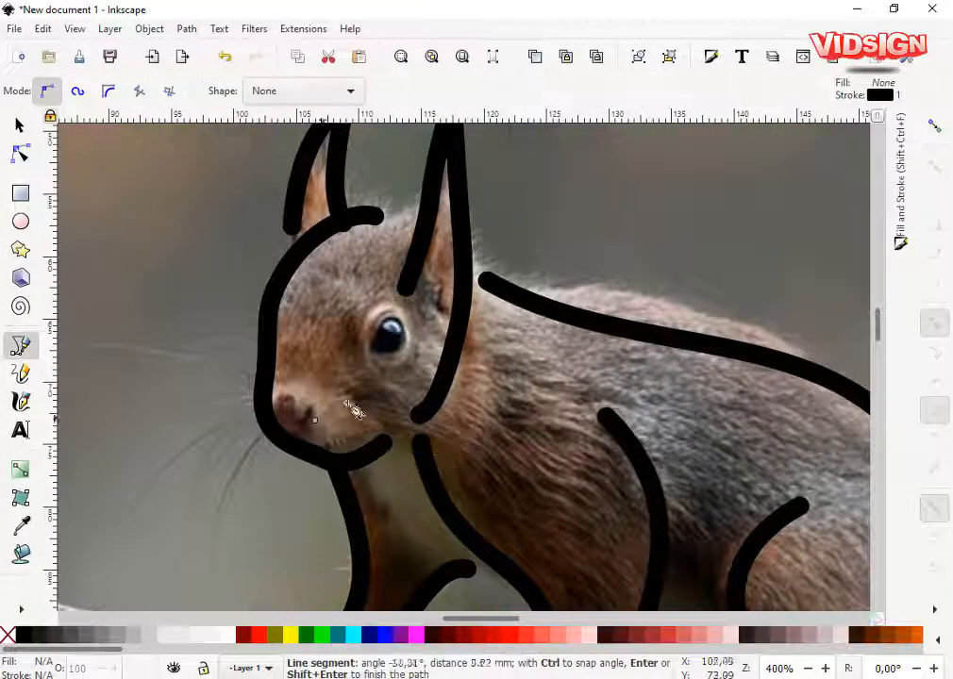
left_click_drag(365, 338, 420, 320)
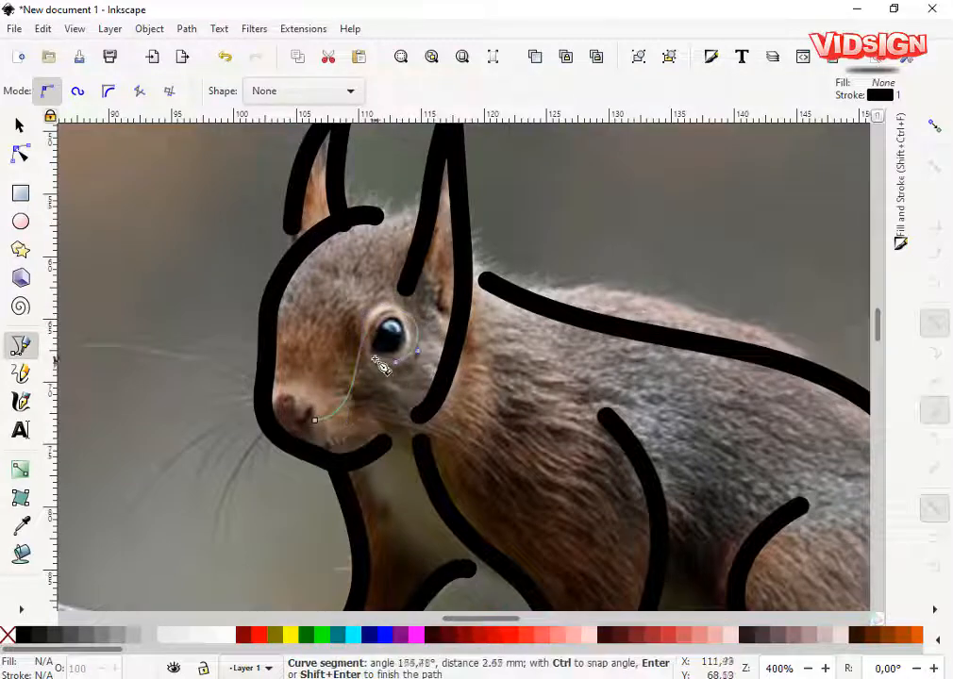
key("Return")
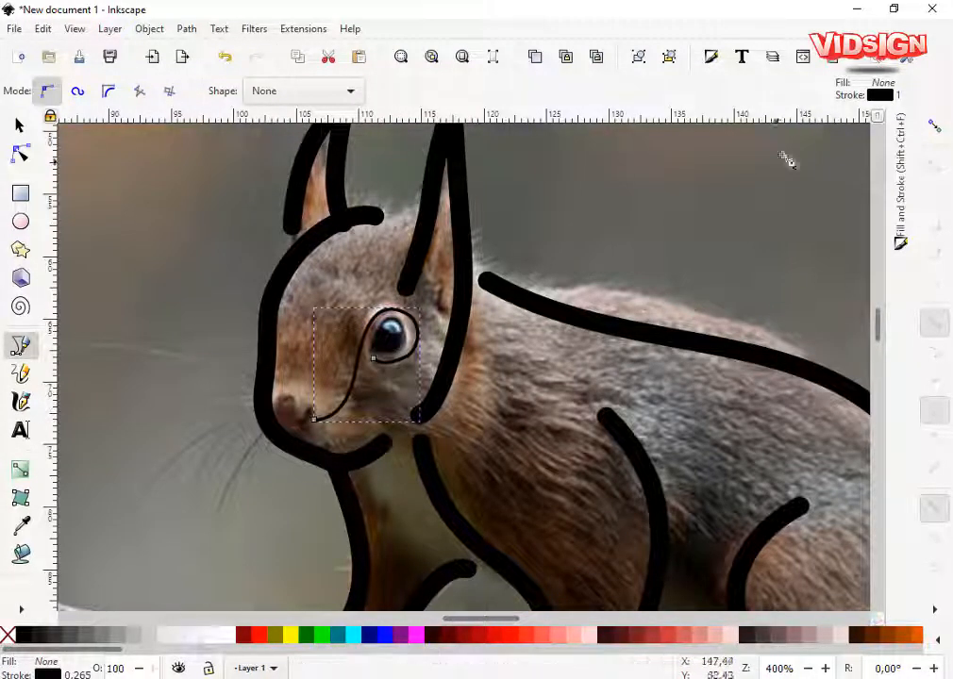
- Set the nose-and-eye path's stroke width to 1.5 mm with round joins and round caps
key("ctrl+shift+f")
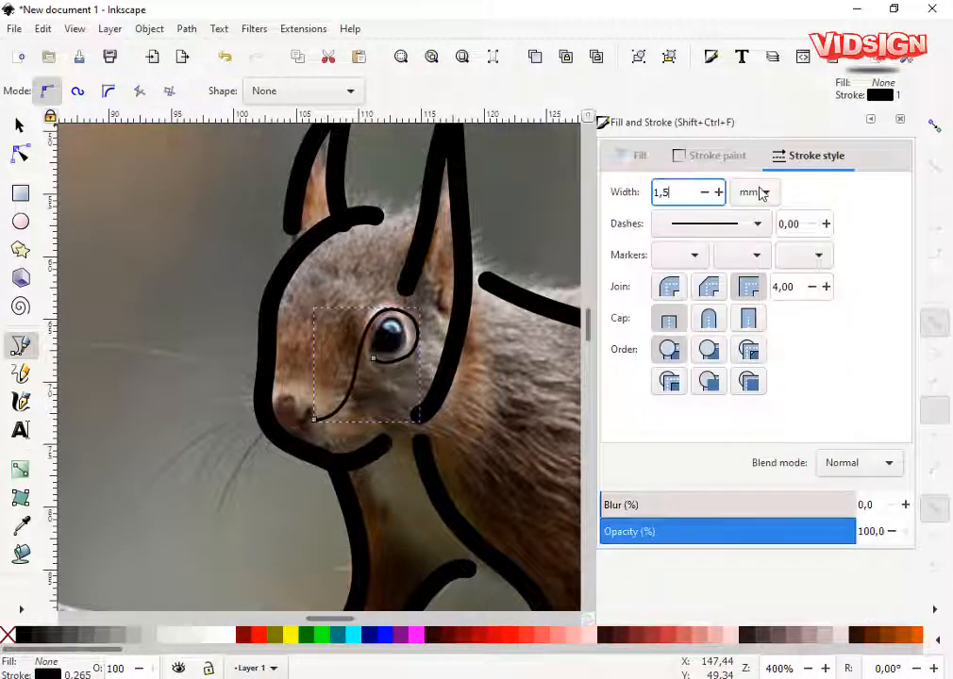
type("1,5")
key("Return")
left_click(684, 288)
- Reshape the loop around the eye by moving its end node and smoothing the curve over the eye
left_click(20, 153)
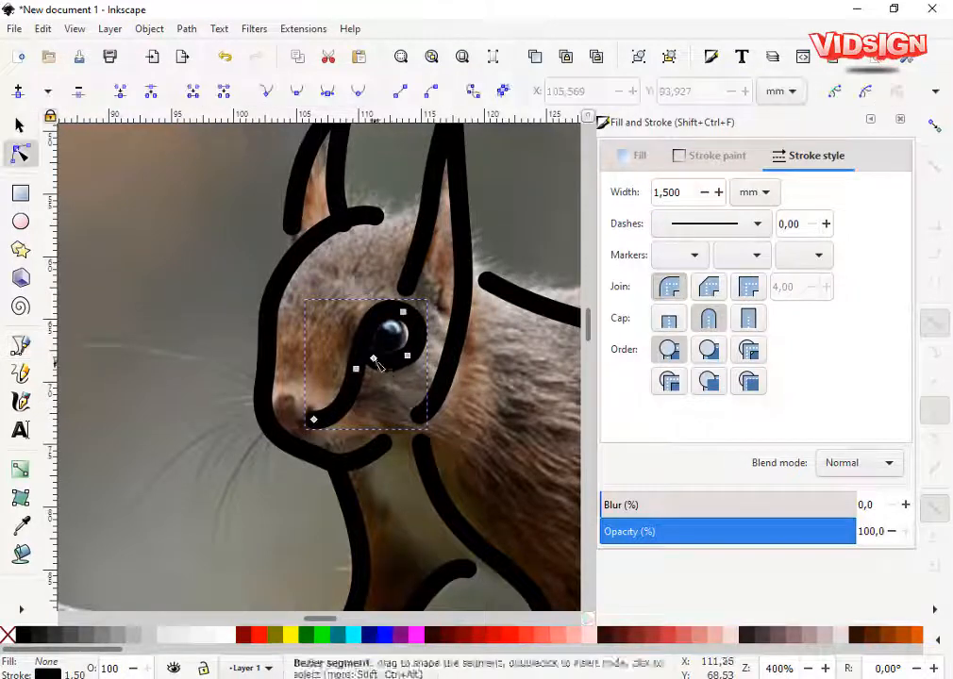
left_click_drag(383, 359, 398, 368)
left_click_drag(439, 335, 415, 319)
left_click(403, 313)
left_click(357, 92)
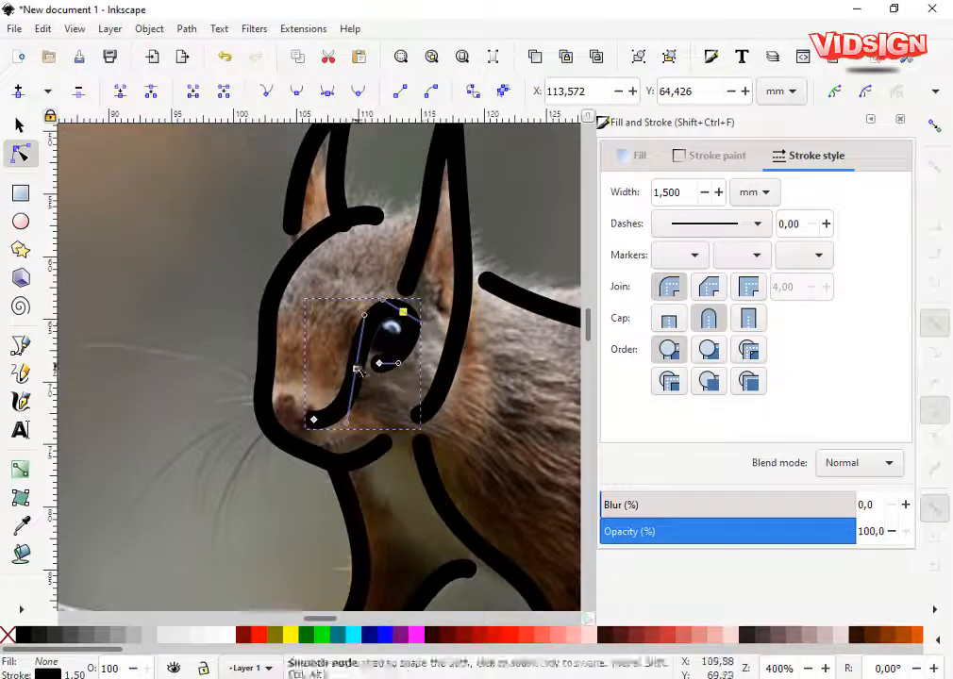
- Adjust the curve between the eye and the nose, moving its lower end closer to the nose
left_click_drag(356, 369, 351, 374)
left_click_drag(345, 426, 349, 373)
left_click_drag(316, 423, 342, 408)
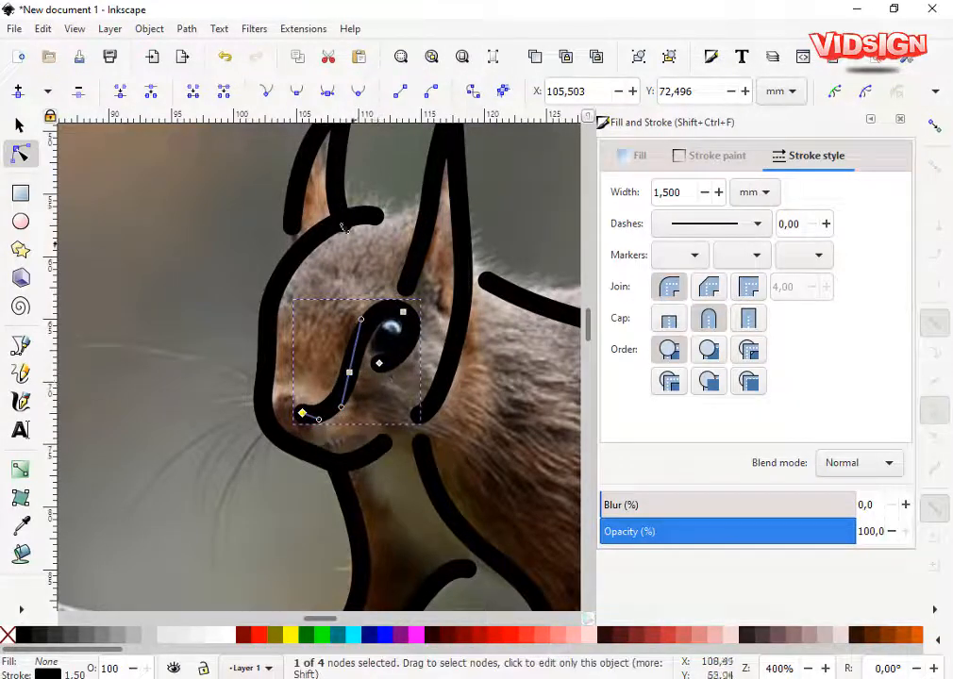
- Extend the far ear's inner edge so its base meets the end of the forehead line
left_click(344, 226)
left_click_drag(345, 222, 376, 218)
left_click_drag(337, 186, 323, 272)
- Adjust the curve handles at the near ear's tip to refine its inner and outer edges
left_click(415, 330)
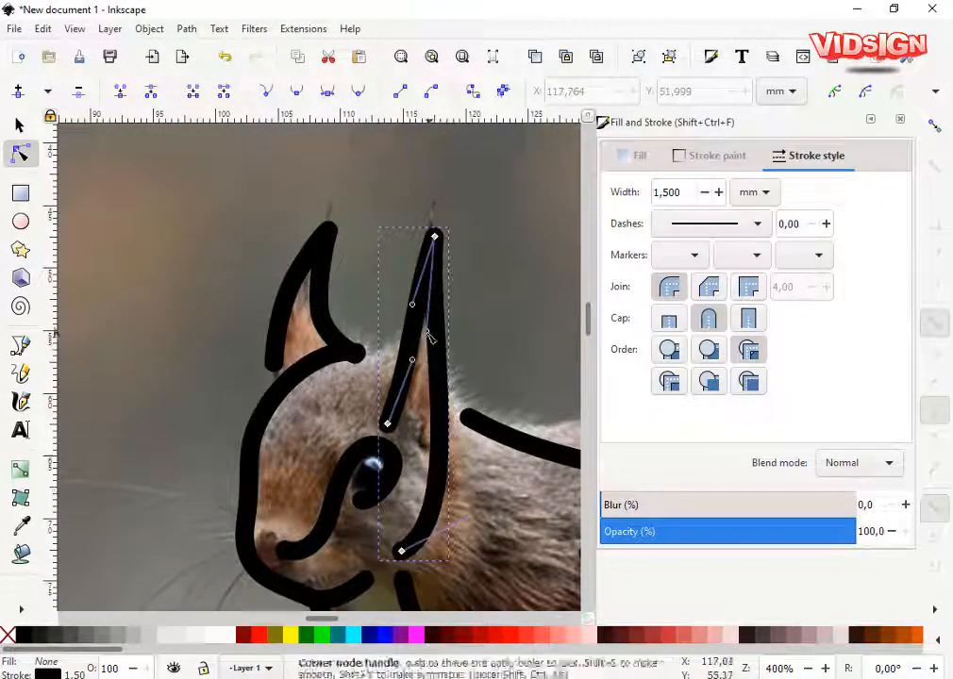
mouse_move(427, 332)
left_mouse_down()
mouse_move(451, 292)
mouse_move(424, 337)
left_mouse_up()
scroll(343, 350, "down", 4)
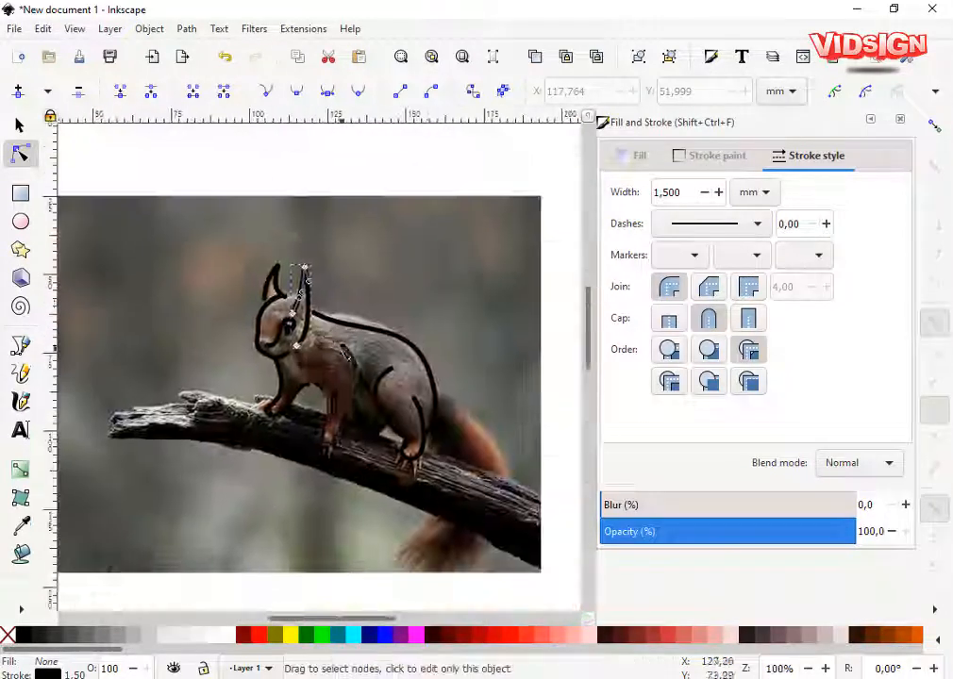
- Draw a closed, black-filled branch shape beneath the squirrel's feet, running along the top of the branch to the photo's edge
key("Escape")
key("s")
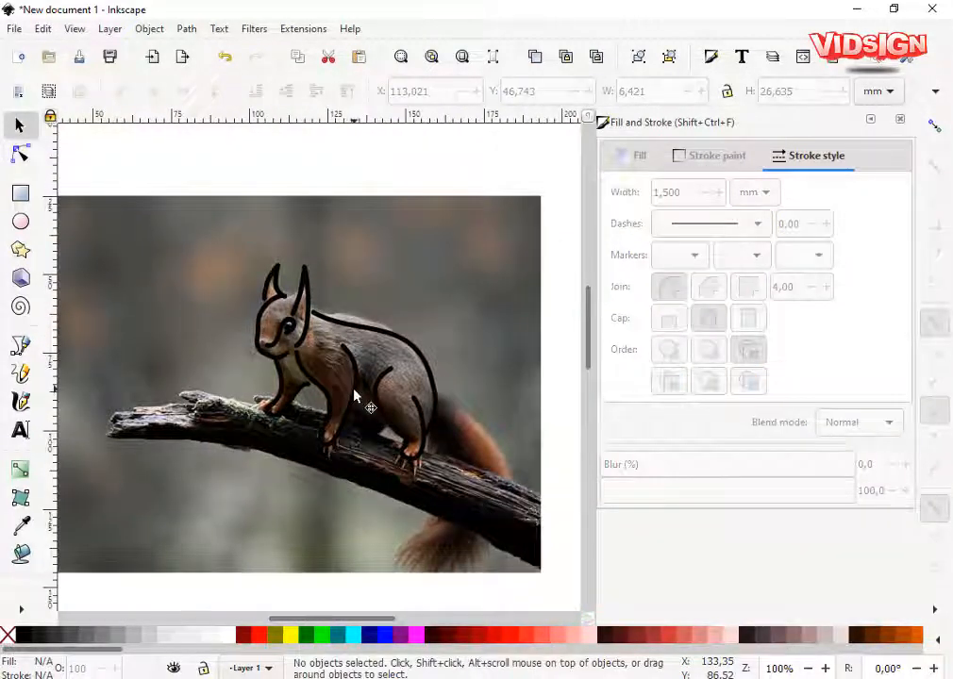
left_click(20, 345)
left_click_drag(416, 446, 423, 453)
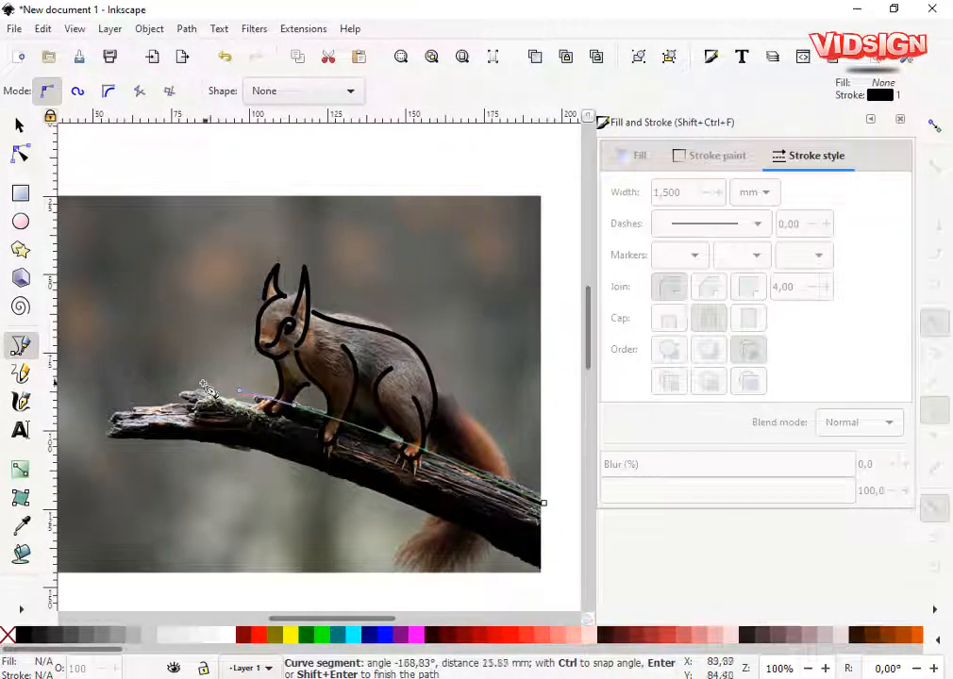
left_click_drag(187, 389, 185, 390)
left_click_drag(453, 484, 540, 529)
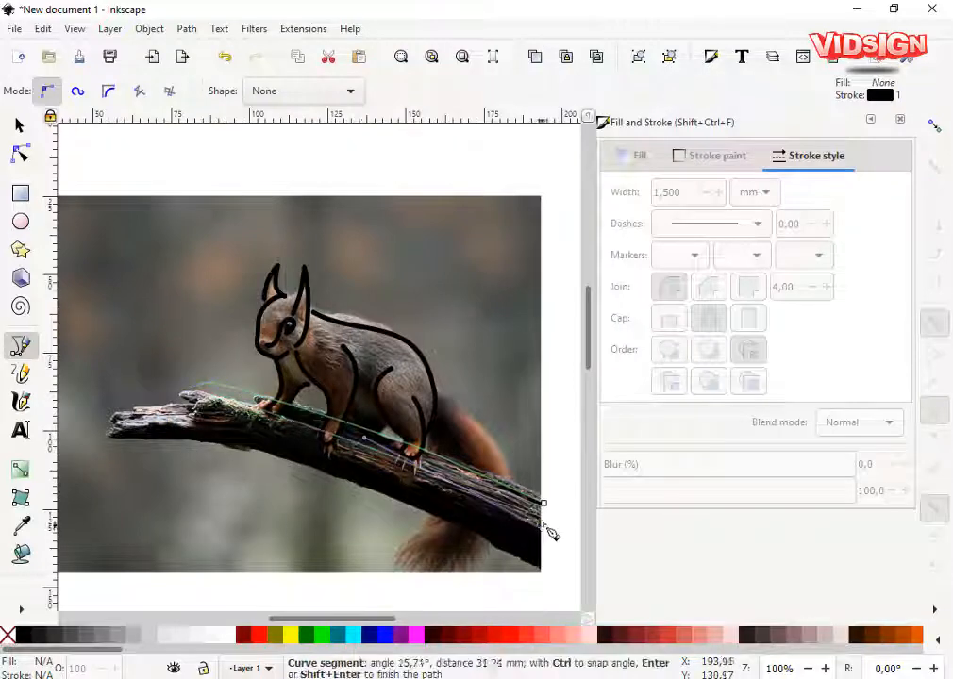
left_click(547, 506)
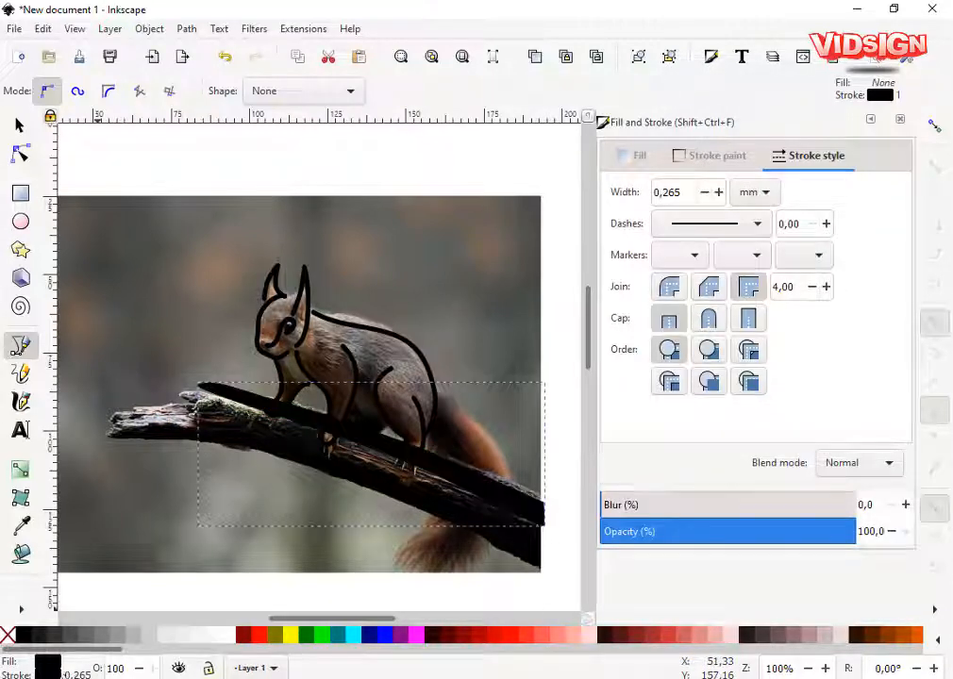
- Trace the tail's outer edge as an open curve from the rump, across the branch and around to the bottom of the tail
scroll(458, 453, "up", 1)
left_click_drag(457, 453, 417, 362)
left_click(386, 274)
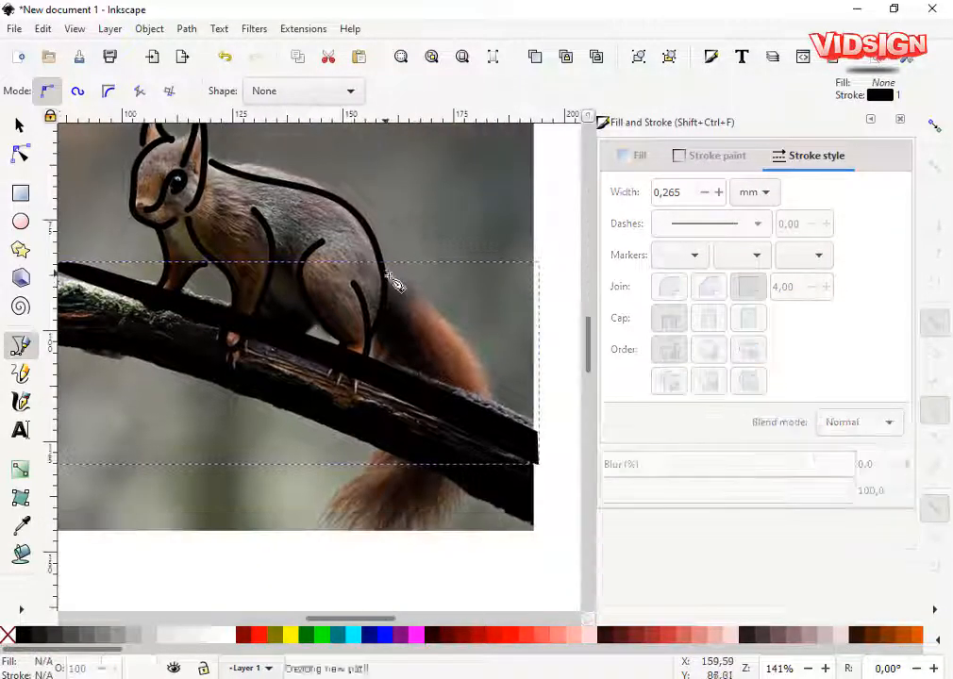
left_click_drag(449, 326, 459, 337)
left_click_drag(447, 518, 428, 536)
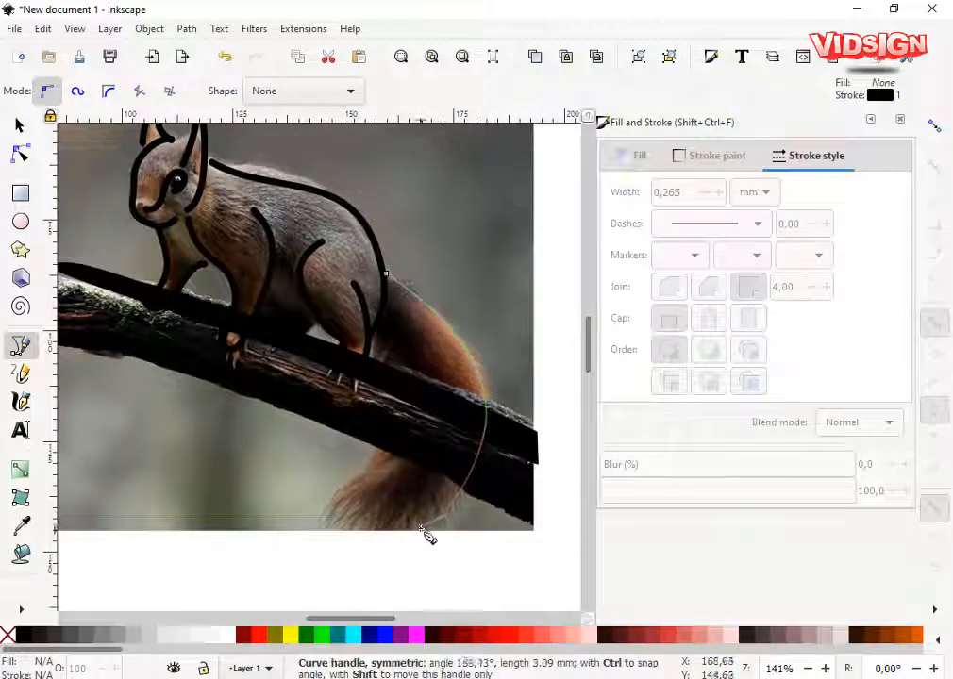
left_click(366, 534)
key("Return")
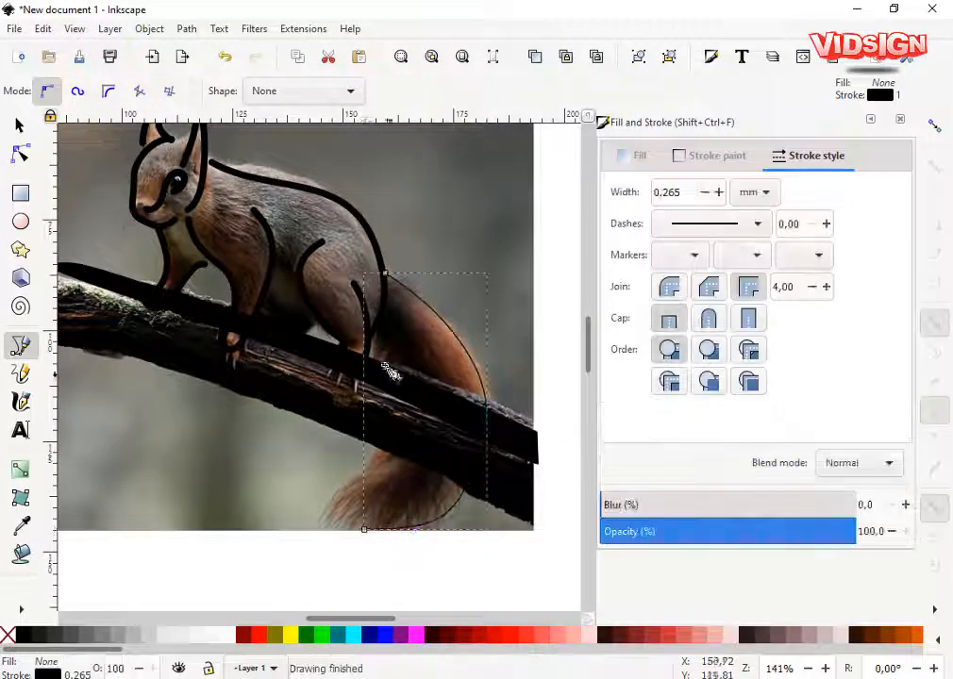
- Trace the tail's inner edge from behind the hind leg, down around the tail tip and back up inside the tail
left_click(391, 301)
left_click_drag(386, 350, 385, 366)
left_click_drag(389, 434, 387, 449)
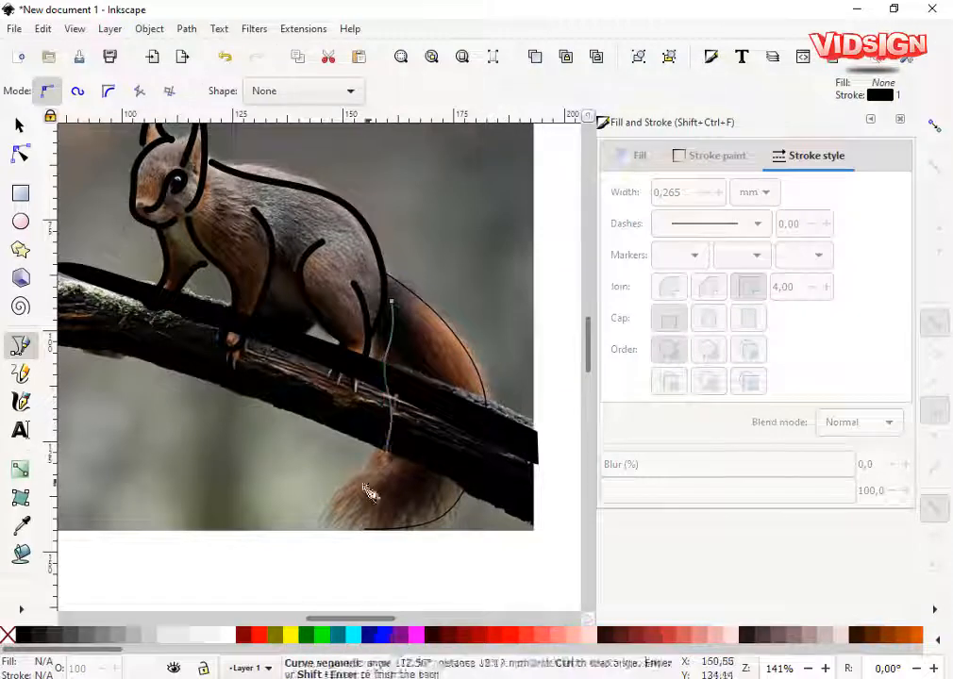
mouse_move(354, 486)
left_mouse_down()
mouse_move(342, 499)
mouse_move(385, 506)
mouse_move(406, 498)
mouse_move(432, 387)
left_mouse_up()
key("Return")
- Give both tail curves a 1.5 mm stroke width with round caps and round joins
key("s")
left_click(462, 345, "shift")
left_click_drag(655, 193, 696, 200)
type("1,")
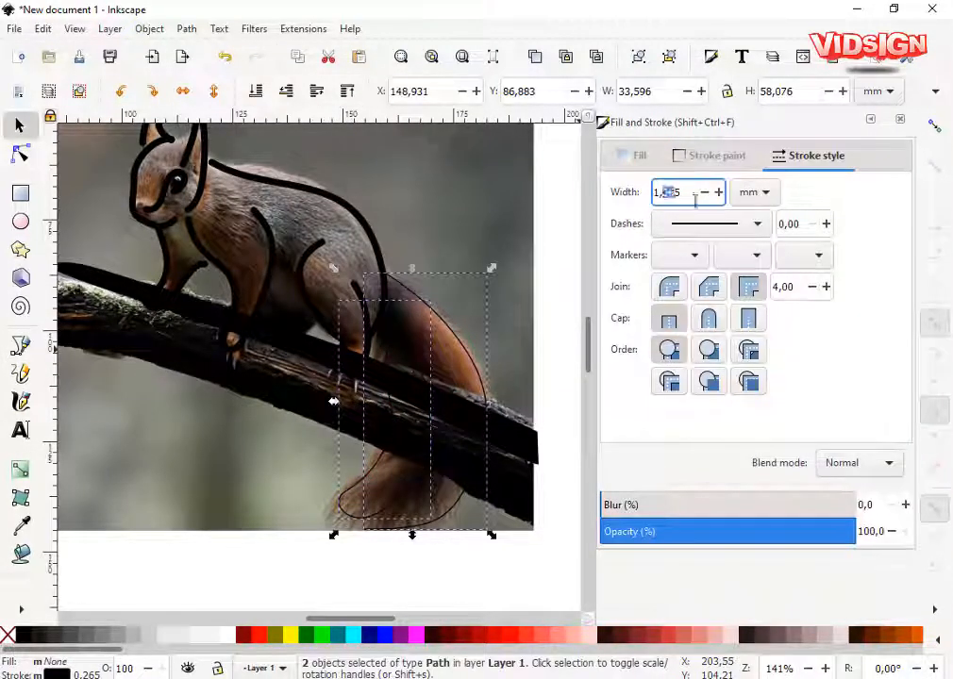
type("5")
key("Return")
left_click(710, 318)
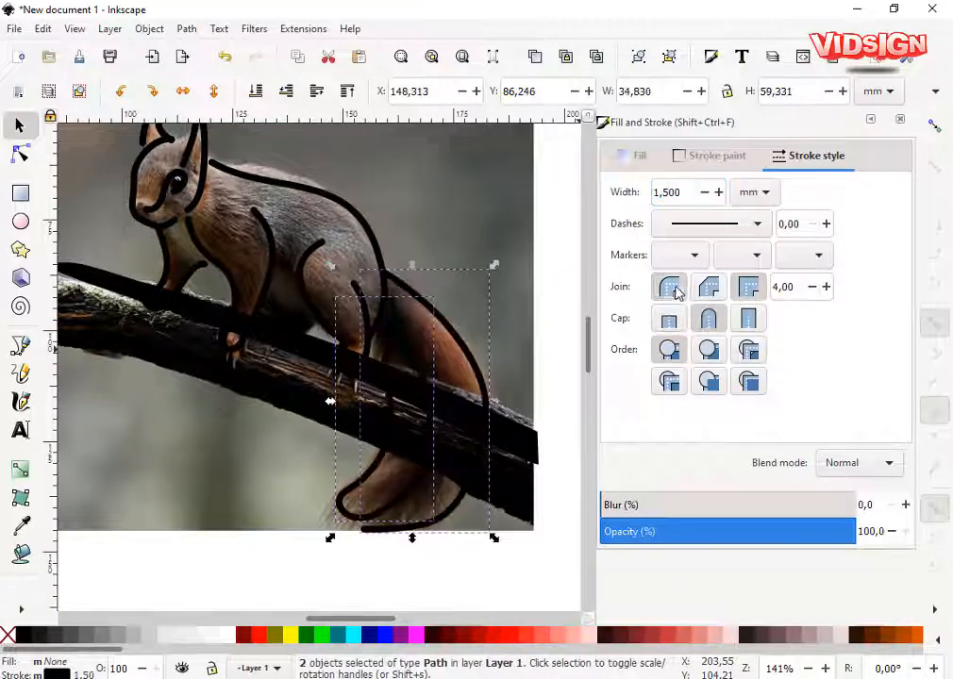
left_click(673, 288)
- Cut the squirrel photo out of Layer 1
left_click(870, 119)
scroll(327, 364, "down", 2)
left_click(294, 313)
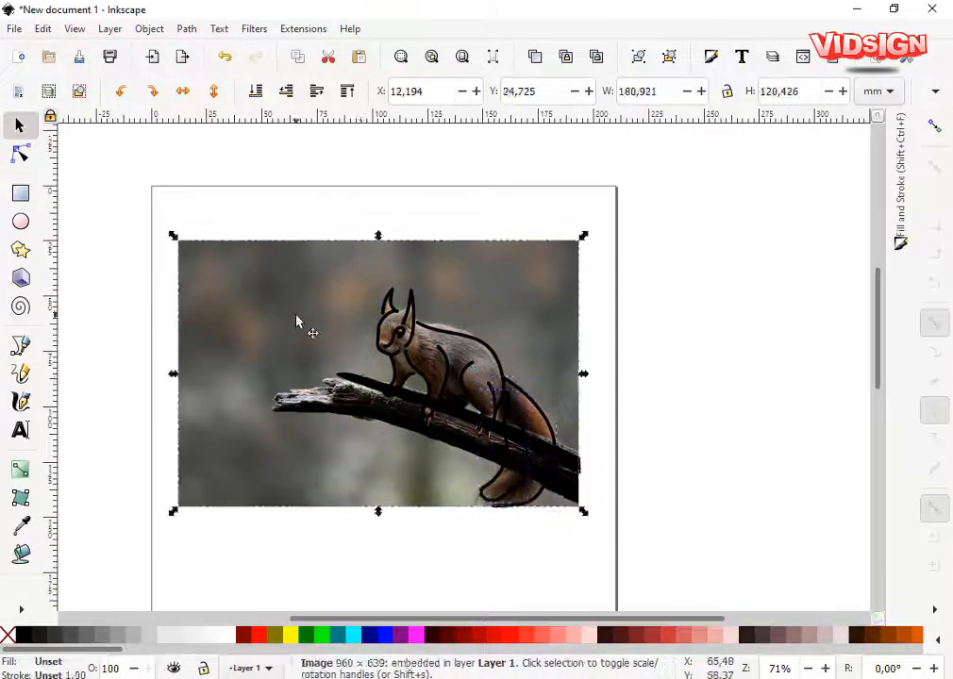
key("ctrl+x")
- Add a new layer named "back" above the current layer
left_click(44, 30)
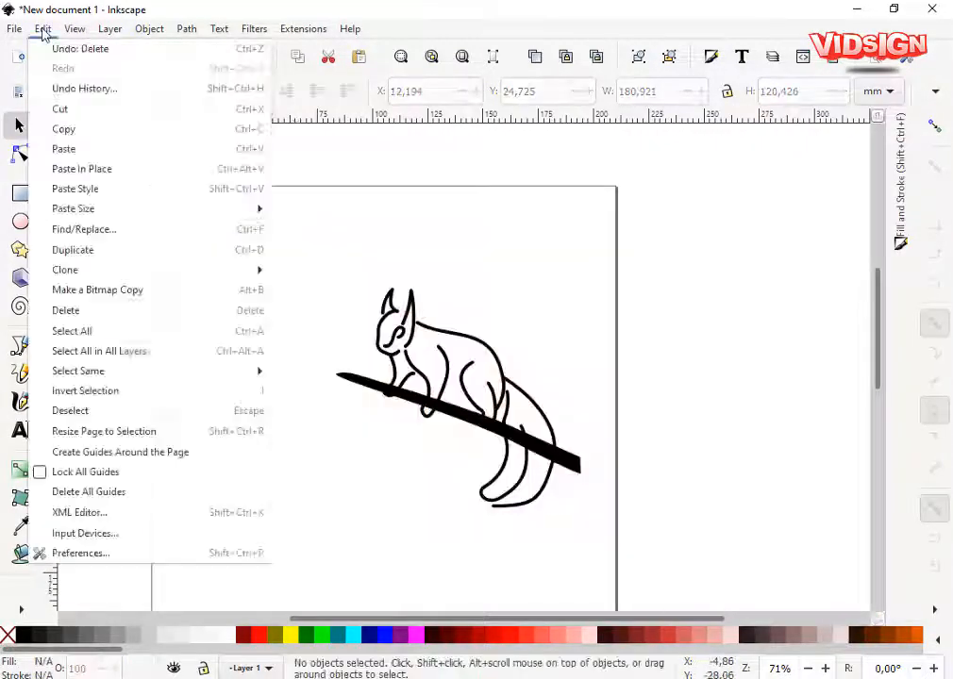
left_click(274, 670)
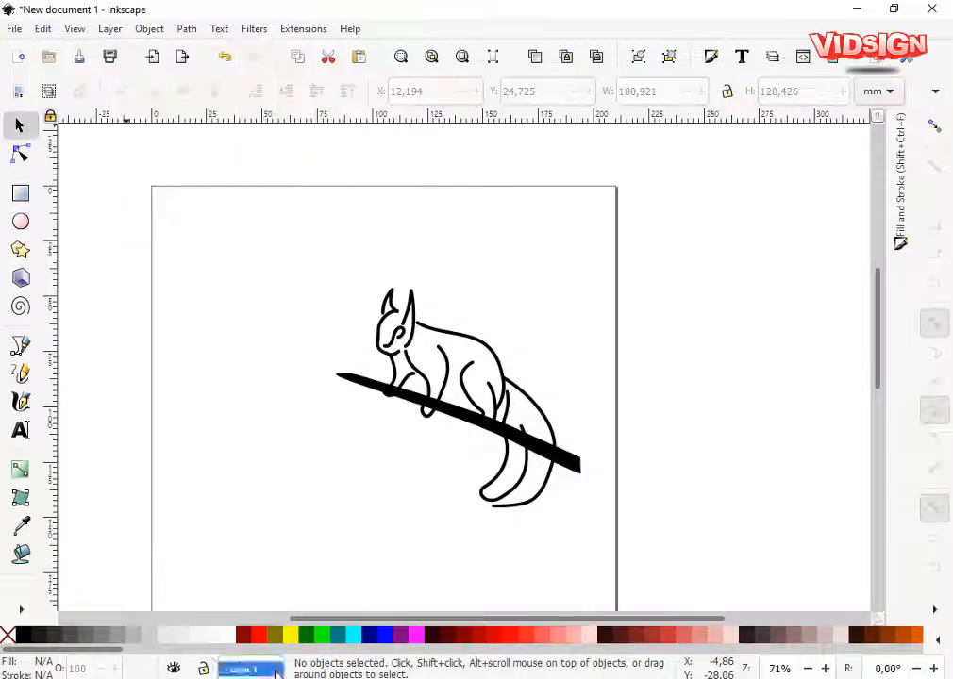
left_click(103, 28)
left_click(141, 275)
left_click(719, 212)
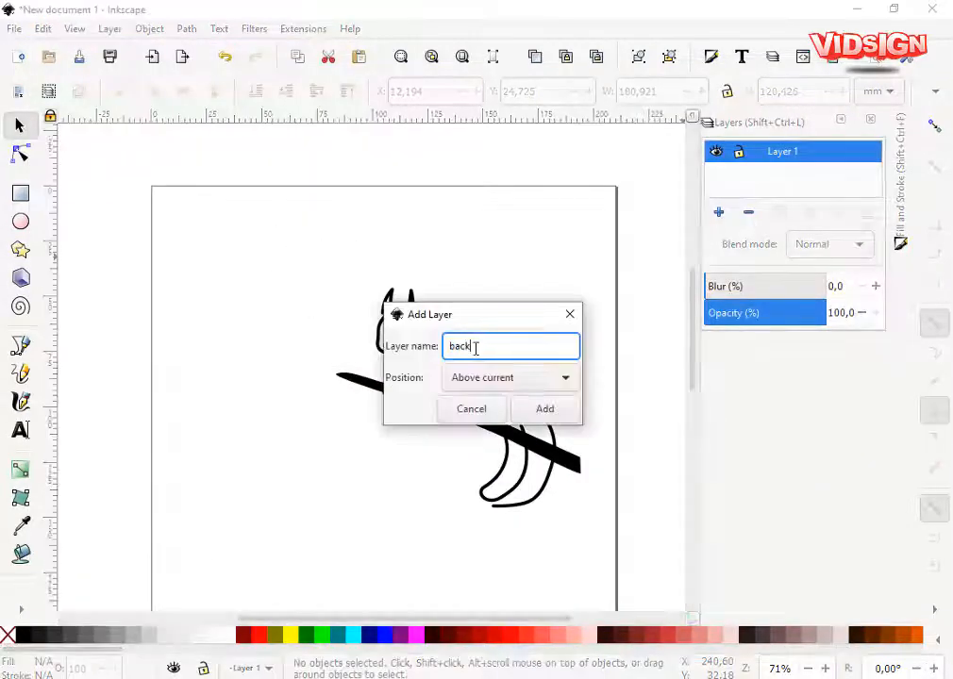
key("Return")
- Paste the photo in place on the "back" layer and lock that layer
left_click(42, 28)
left_click(64, 165)
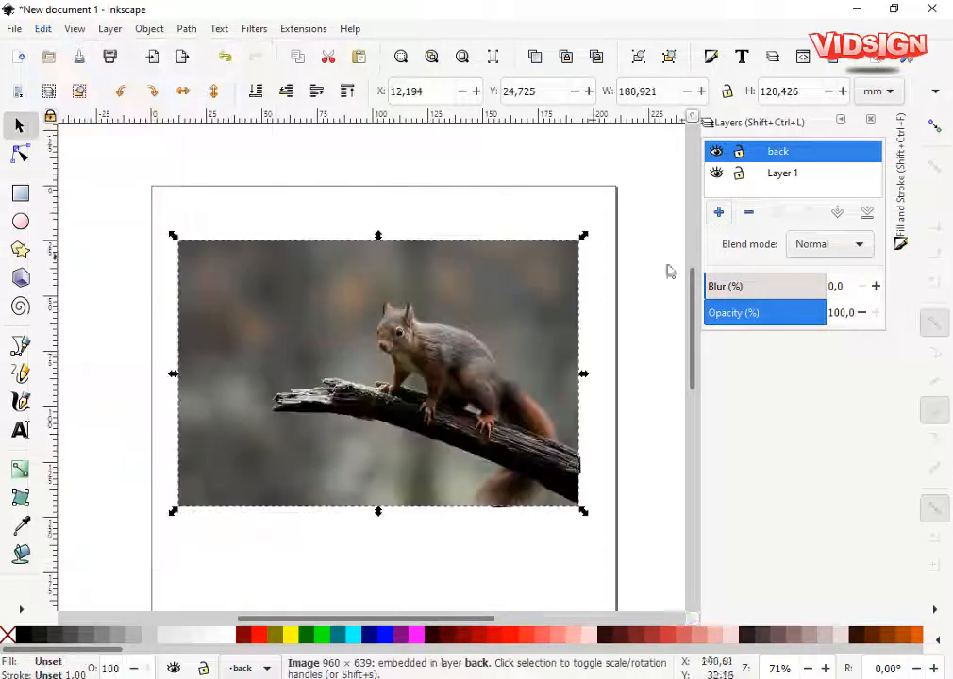
left_click(740, 154)
- Raise Layer 1 above the "back" layer and hide the "back" layer
left_click(789, 179)
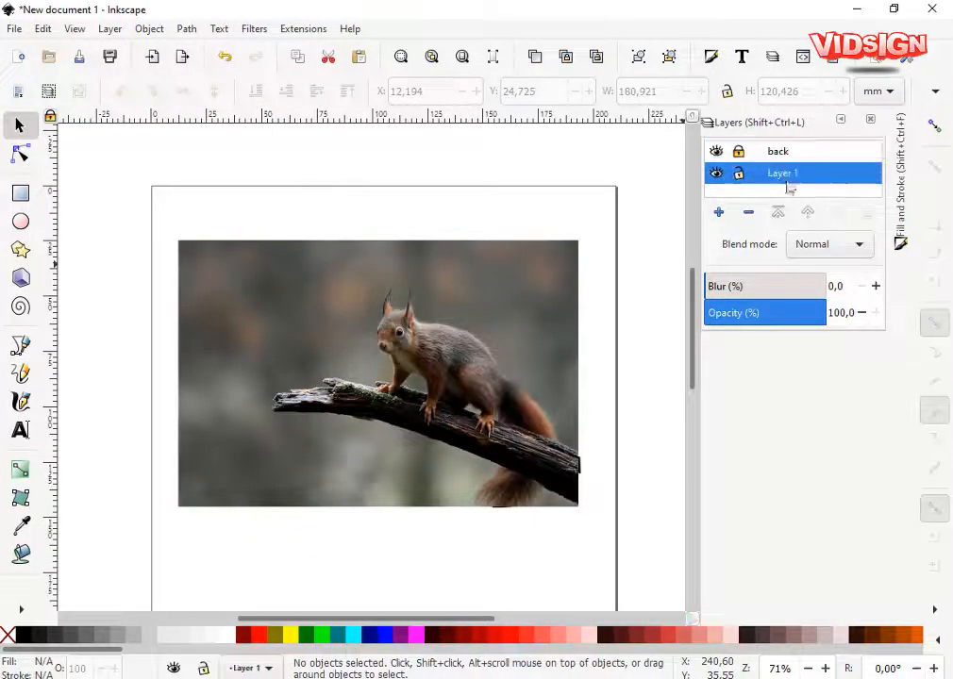
left_click(808, 212)
left_click(716, 173)
- Adjust the middle node of the curve between the eye and the nose
scroll(379, 387, "up", 6)
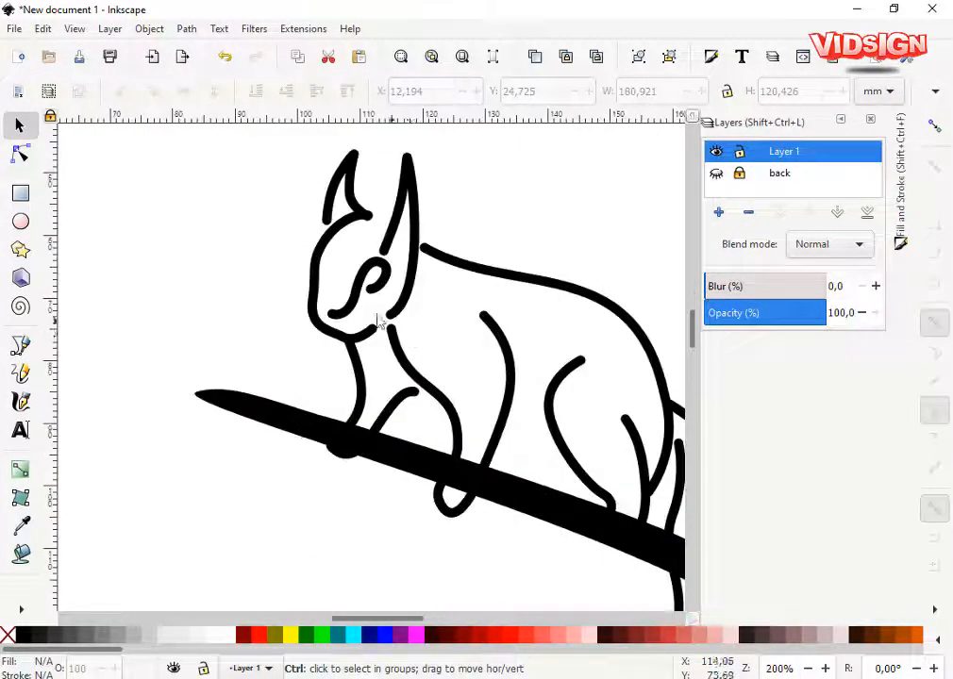
double_click(356, 304)
left_click_drag(361, 288, 364, 283)
scroll(516, 389, "down", 4)
scroll(510, 393, "up", 4)
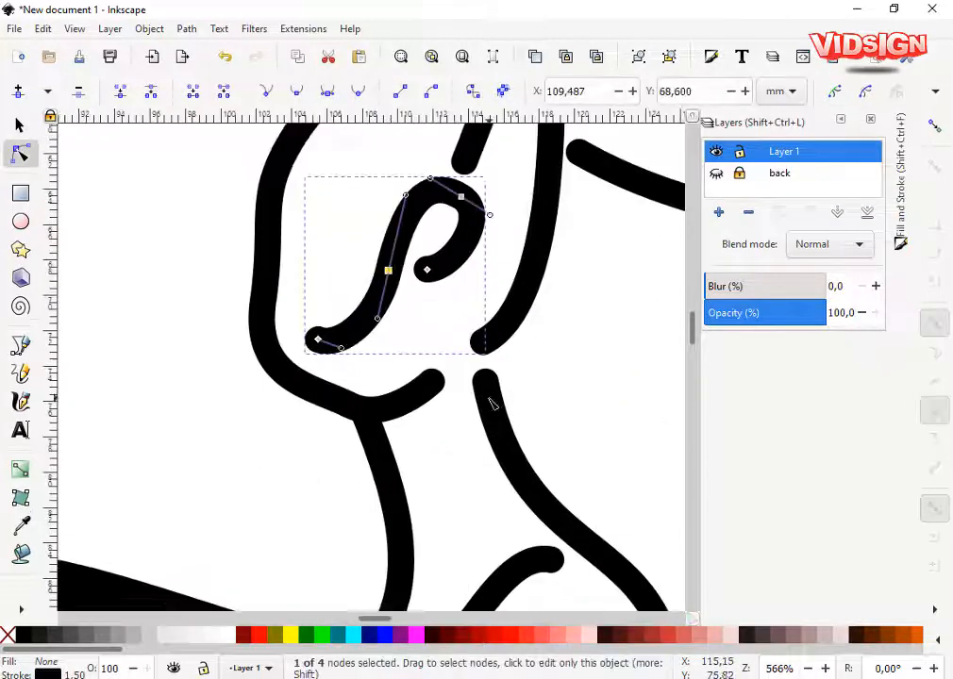
- Extend the chest line's upper end to meet the lower end of the near ear and cheek line
left_click(489, 396)
left_click_drag(485, 382, 486, 341)
scroll(486, 342, "down", 4)
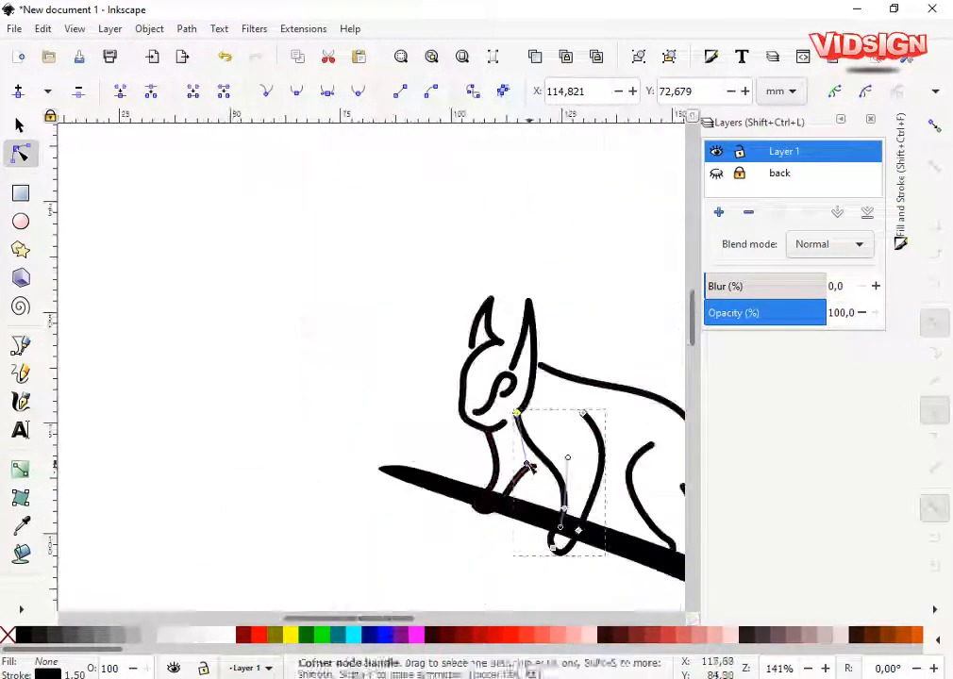
- Delete the black branch shape
scroll(564, 418, "down", 1)
left_click_drag(589, 429, 417, 349)
key("s")
key("Escape")
left_click(421, 424)
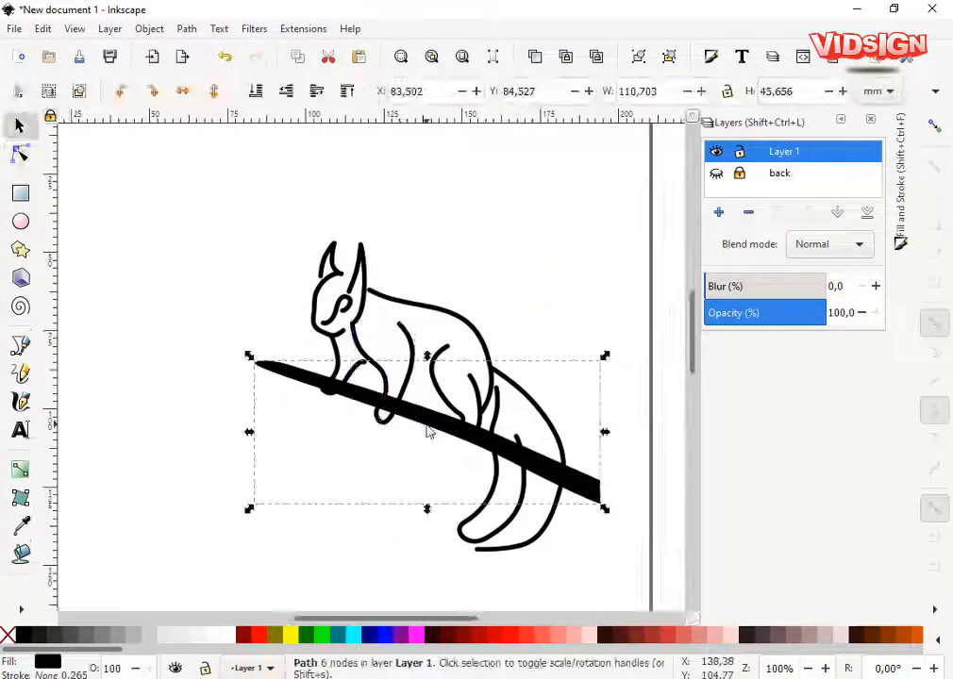
key("Delete")
- Remove two lower nodes from the tail's outer edge and reshape it into a fuller, rounder curve
double_click(510, 548)
left_click(533, 541)
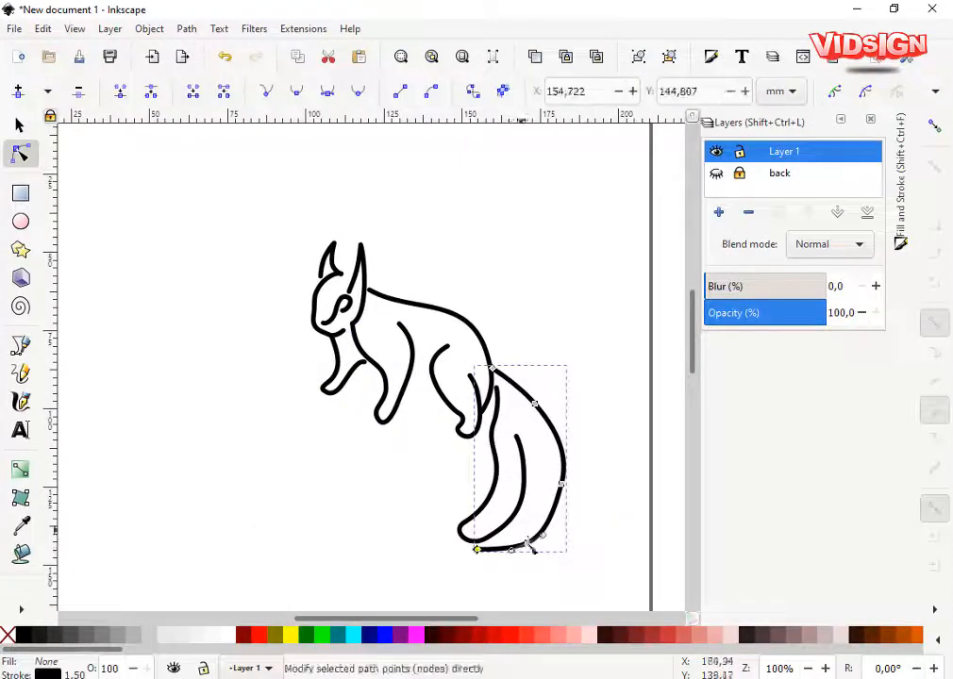
key("Delete")
left_click(562, 483)
key("Delete")
left_click_drag(592, 470, 606, 394)
left_click_drag(541, 550, 559, 586)
- Delete the end node of the tail's inner stroke so the line stops just past the tail tip
left_click(518, 441)
left_click(517, 438)
key("Delete")
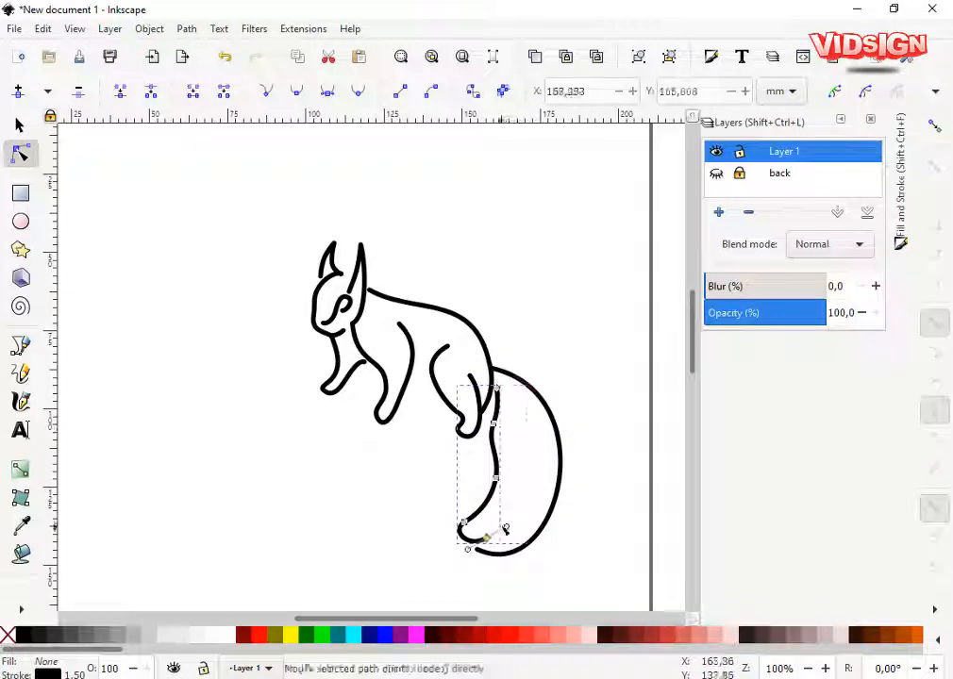
key("s")
left_click(600, 544)
- Move the upper end of the tail's inner edge to the back of the hind leg and curve the line there
scroll(479, 409, "up", 2)
double_click(514, 370)
left_click_drag(514, 366, 508, 418)
left_click_drag(490, 422, 512, 446)
key("space")
left_click(544, 323)
- Show the photo on the "back" layer to compare it with the line art, and hide it again
scroll(560, 457, "down", 2)
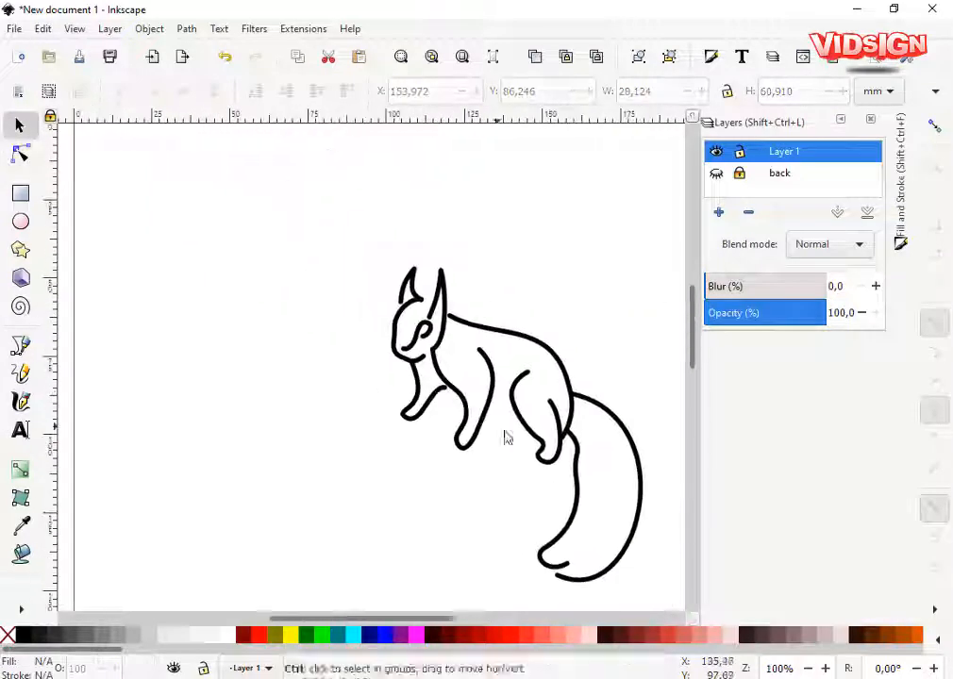
left_click(716, 174)
left_click(716, 174)
- Adjust the upper end of the far front leg's line to bring it closer to the chest line
scroll(525, 436, "up", 3)
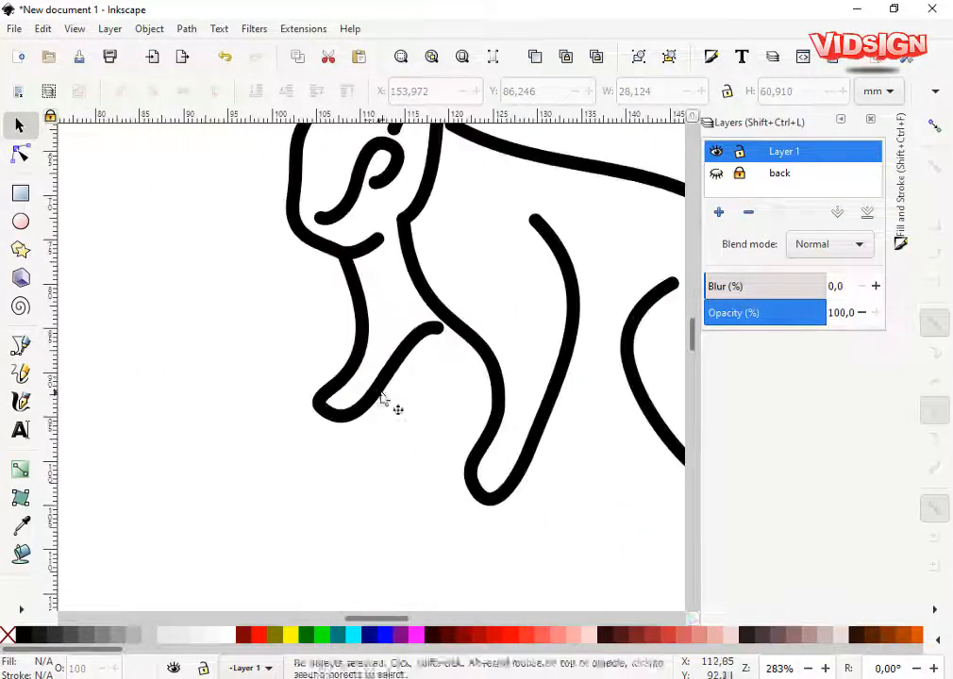
double_click(385, 395)
key("s")
key("Escape")
scroll(378, 366, "down", 3)
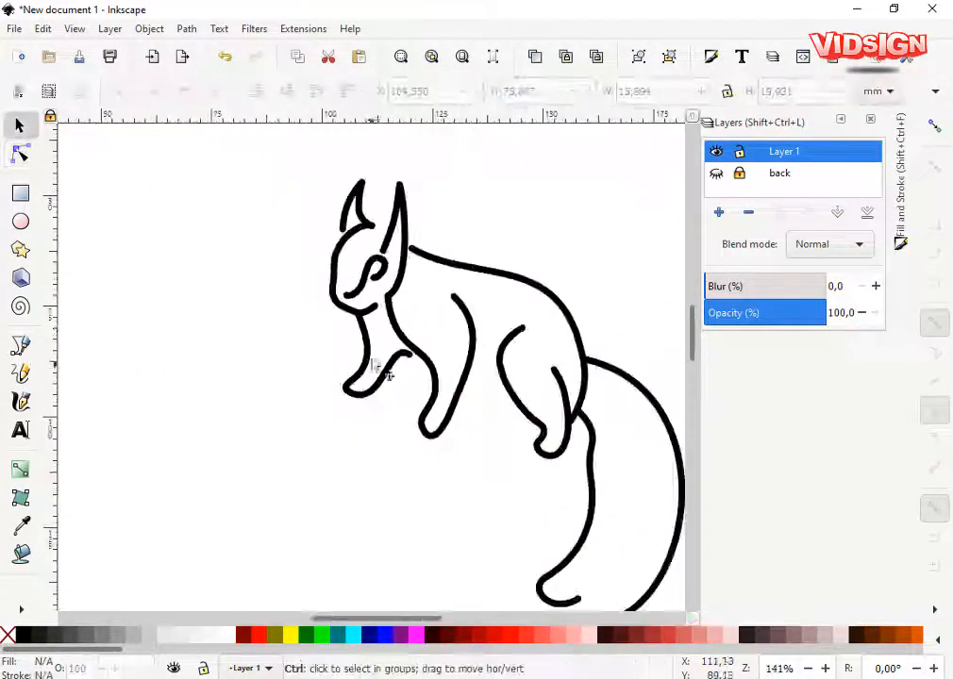
- Adjust the lower end of the far ear's outer edge where it meets the forehead line
scroll(365, 290, "up", 6)
double_click(364, 288)
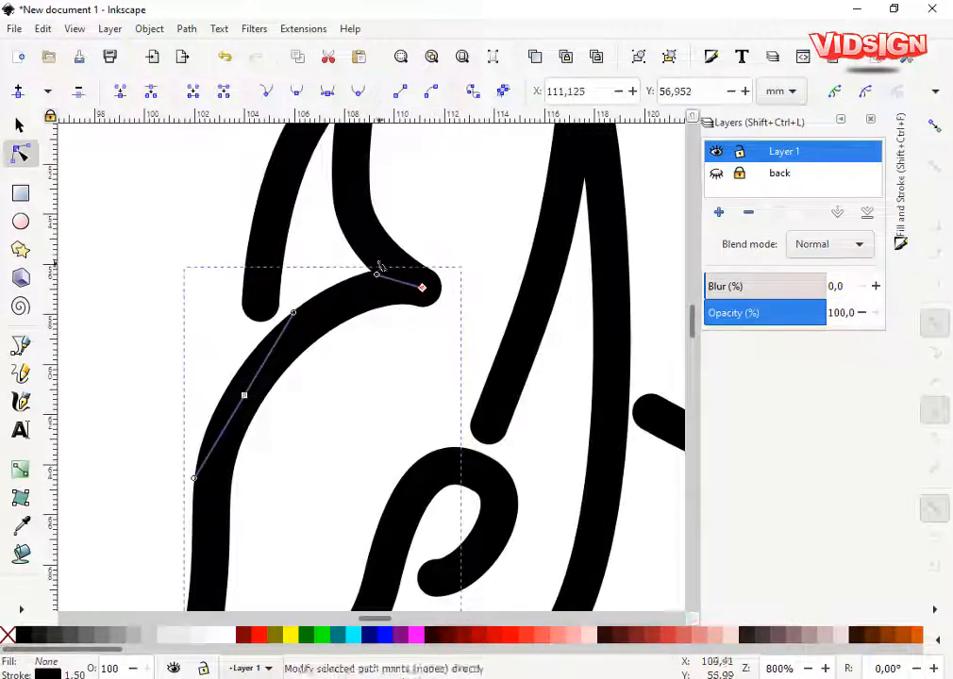
left_click(262, 304)
left_click_drag(261, 304, 282, 282)
- Move the base of the near ear's inner edge up away from the eye and bend the edge inward
scroll(331, 264, "down", 5)
scroll(352, 294, "up", 2)
left_click(363, 290)
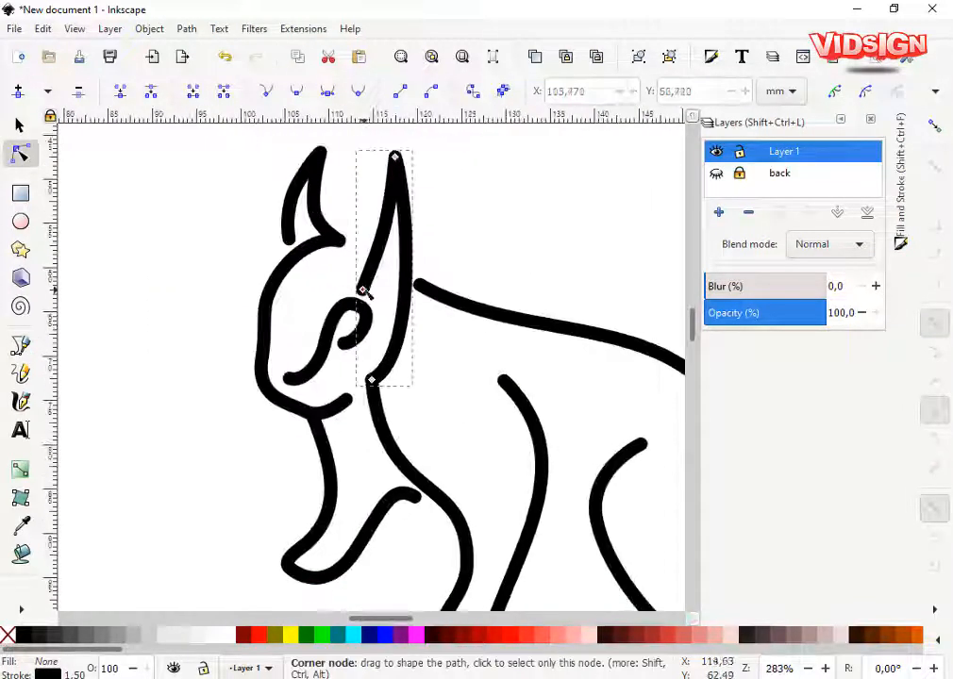
left_click_drag(363, 290, 357, 273)
left_click_drag(382, 229, 383, 250)
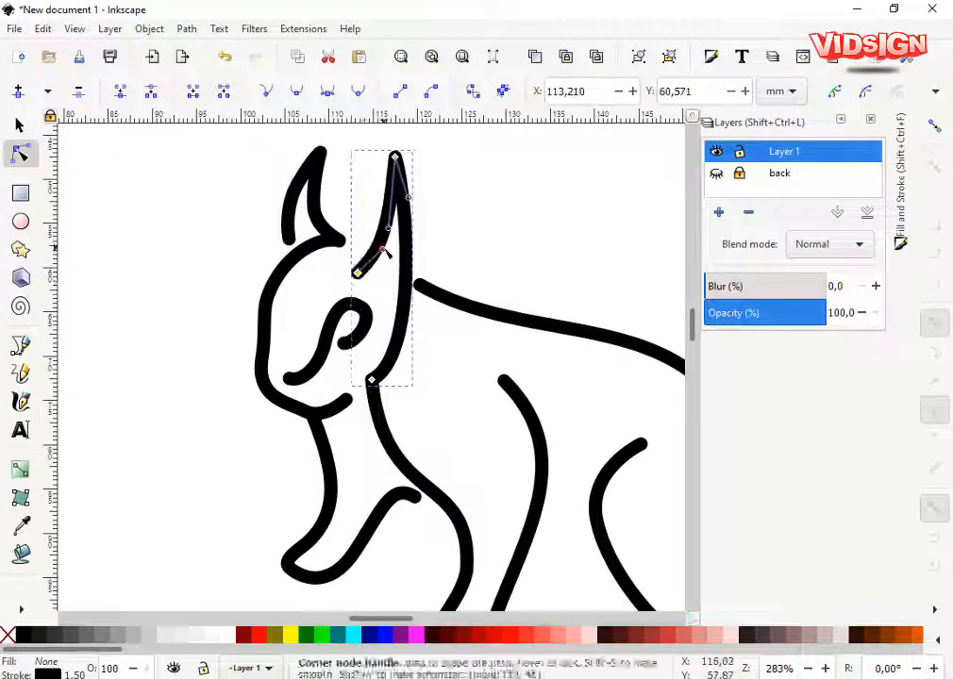
- Move the front end of the back line slightly away from the near ear
left_click(425, 294)
left_click_drag(426, 294, 432, 297)
key("s")
key("Escape")
scroll(468, 419, "down", 3)
- Shorten the upper end of the far front leg's line to leave a small gap before the chest line
left_click_drag(468, 420, 438, 300)
scroll(423, 322, "up", 5)
double_click(423, 326)
key("s")
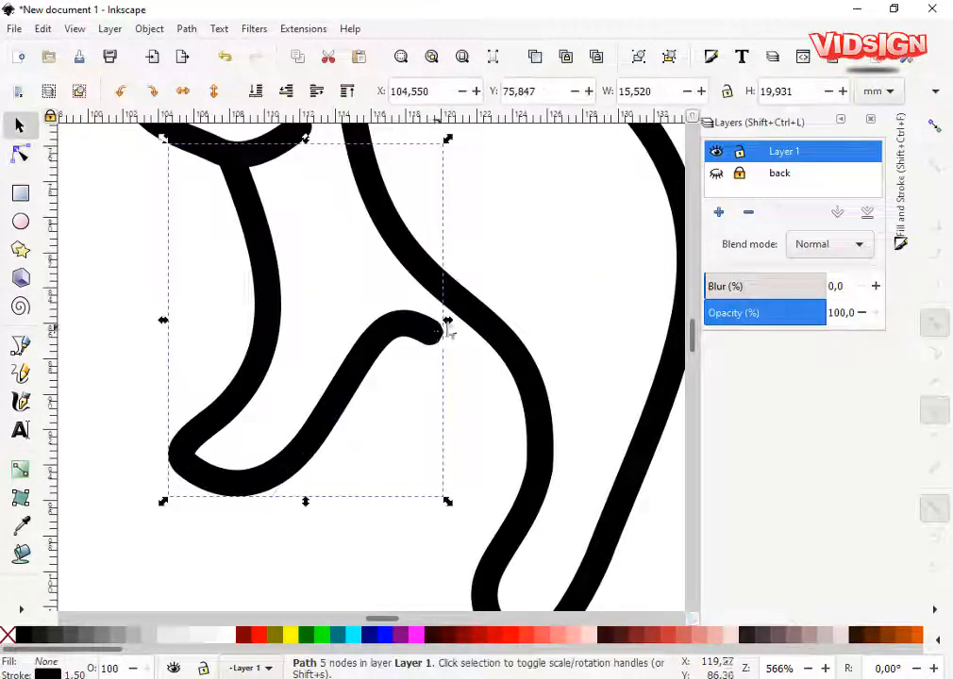
scroll(471, 349, "down", 5)
key("Escape")
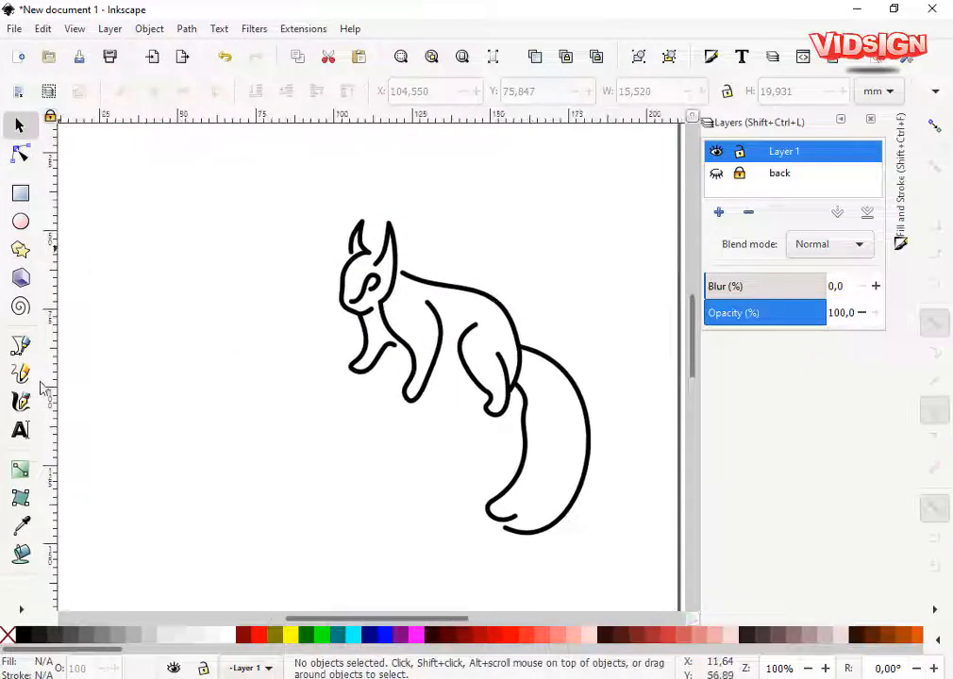
- Draw a closed, curved branch outline about 118 mm wide and 42 mm high beneath the feet and across the tail
left_click(20, 345)
left_click_drag(432, 394, 318, 371)
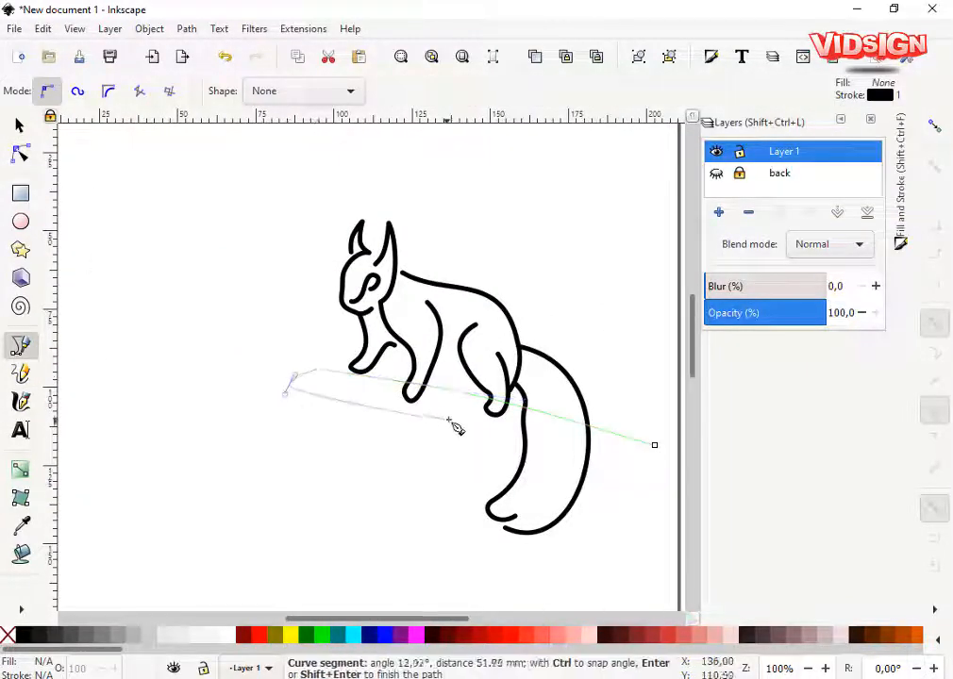
left_click_drag(456, 427, 542, 448)
left_click_drag(655, 448, 649, 421)
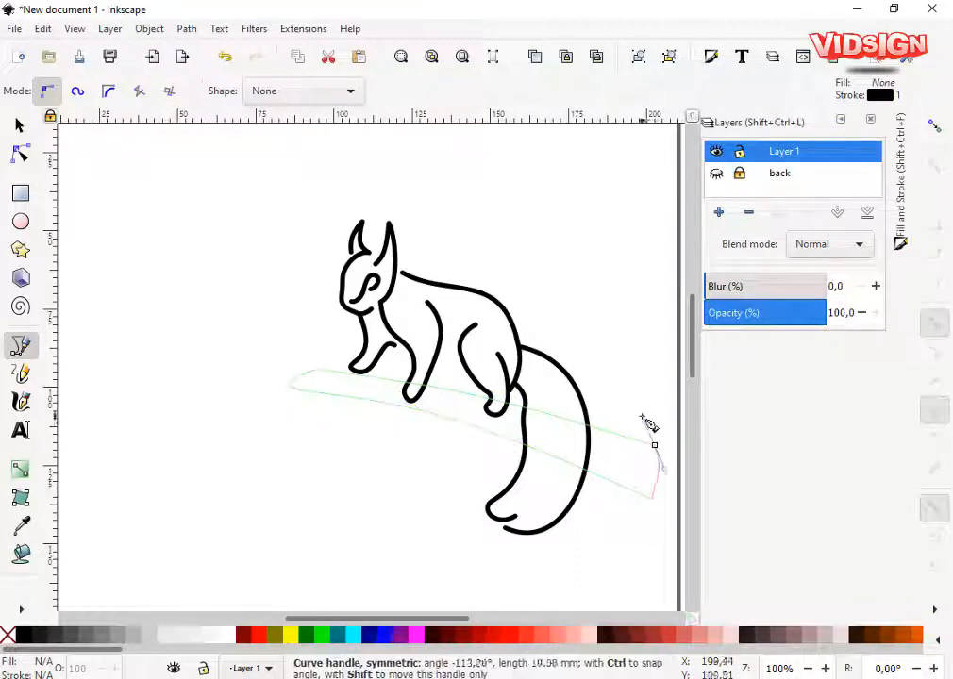
key("space")
- Fill the branch with golden brown, remove its stroke and send it behind the squirrel's lines
scroll(357, 635, "down", 8)
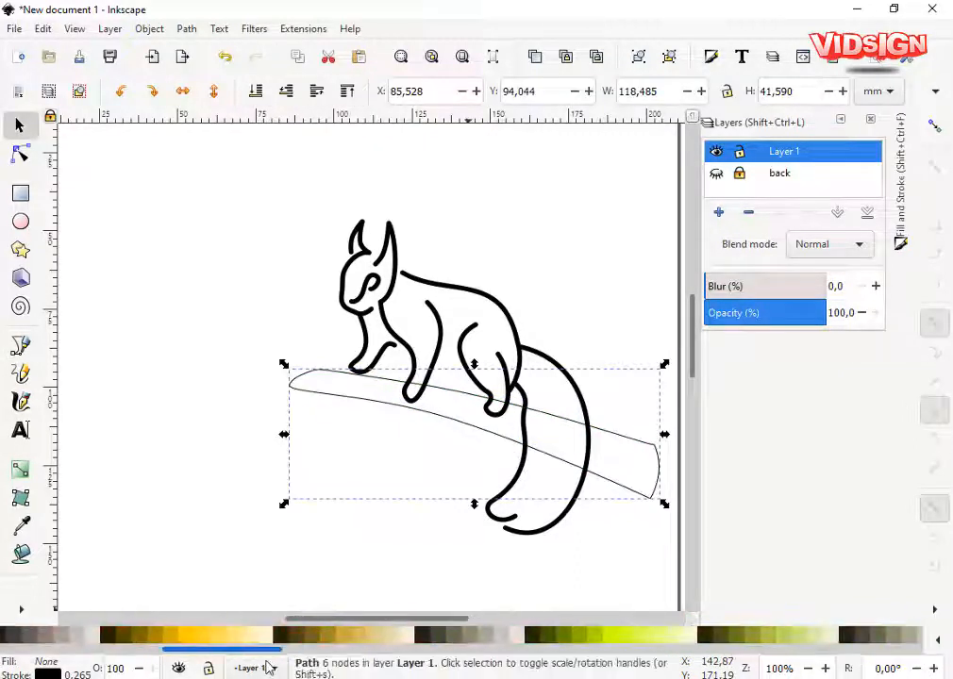
left_click(316, 638)
left_click(295, 637)
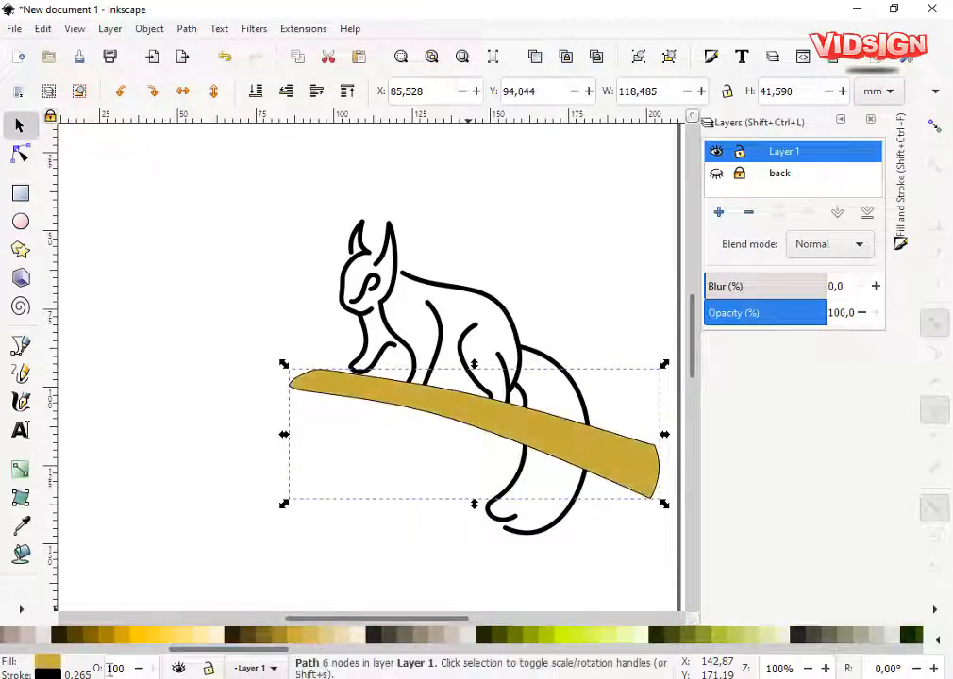
right_click(44, 674)
left_click(80, 667)
left_click(253, 94)
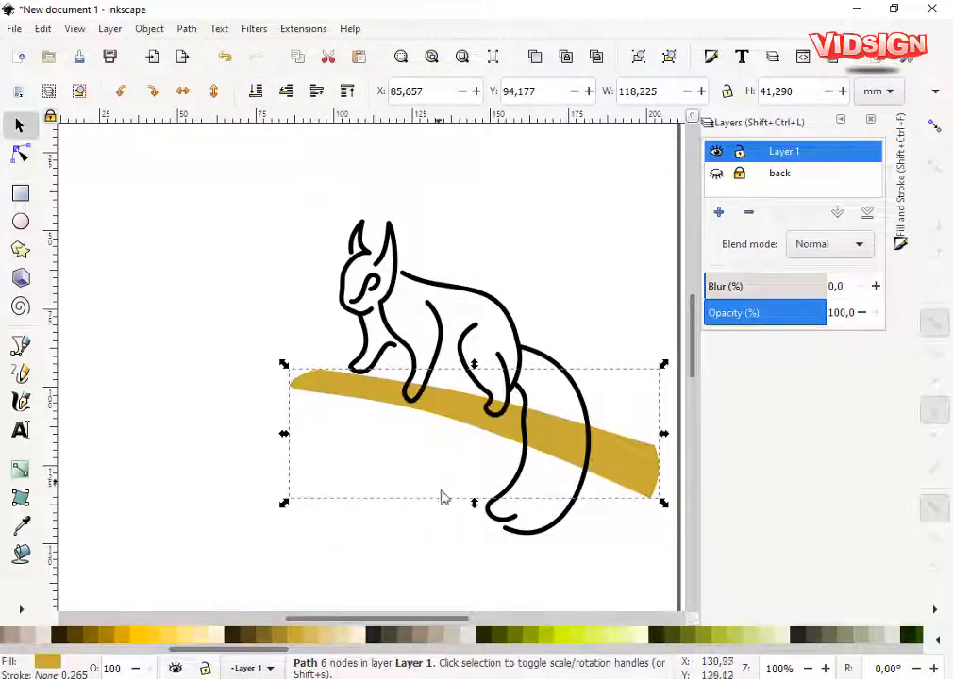
- Move the golden brown branch up about 2 mm beneath the squirrel
scroll(425, 382, "up", 2)
left_click_drag(478, 431, 429, 378)
left_click(450, 489)
scroll(449, 488, "down", 1)
left_click(458, 434)
scroll(469, 427, "down", 1)
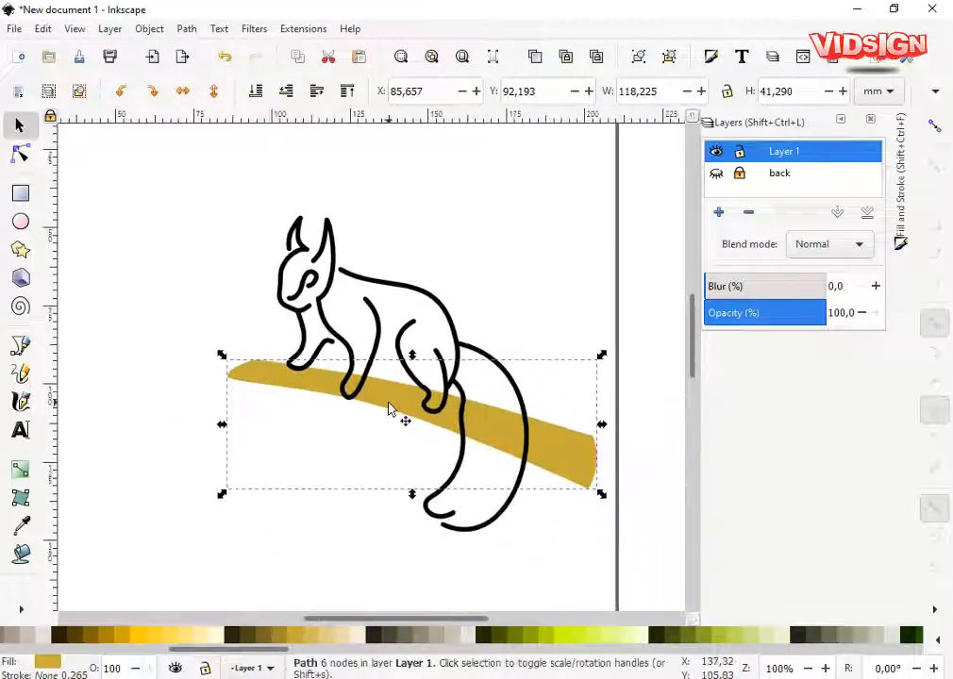
- Check the drawing against the photo in the back layer, and delete the golden brown branch
left_click(716, 173)
left_click(716, 174)
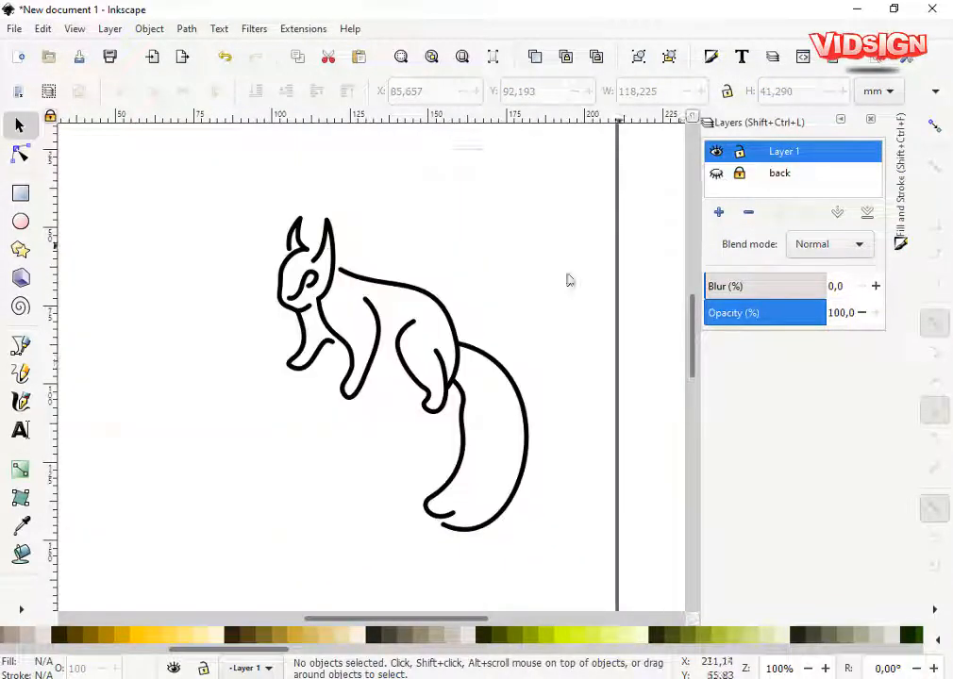
- Draw a short curved belly line from the near front leg to the thigh
scroll(377, 283, "up", 3)
left_click(20, 347)
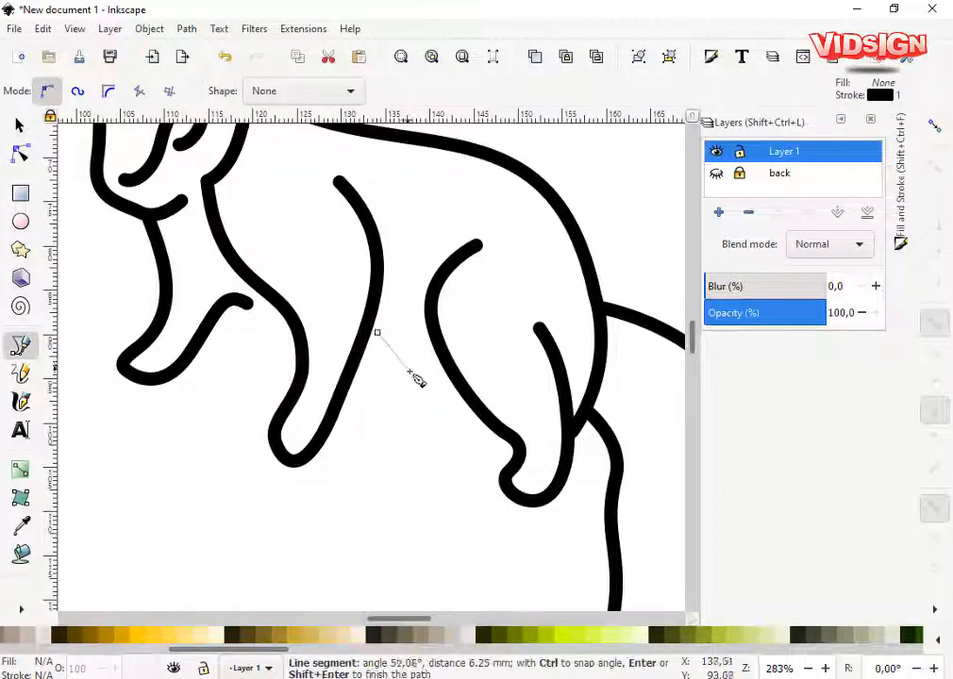
double_click(447, 389)
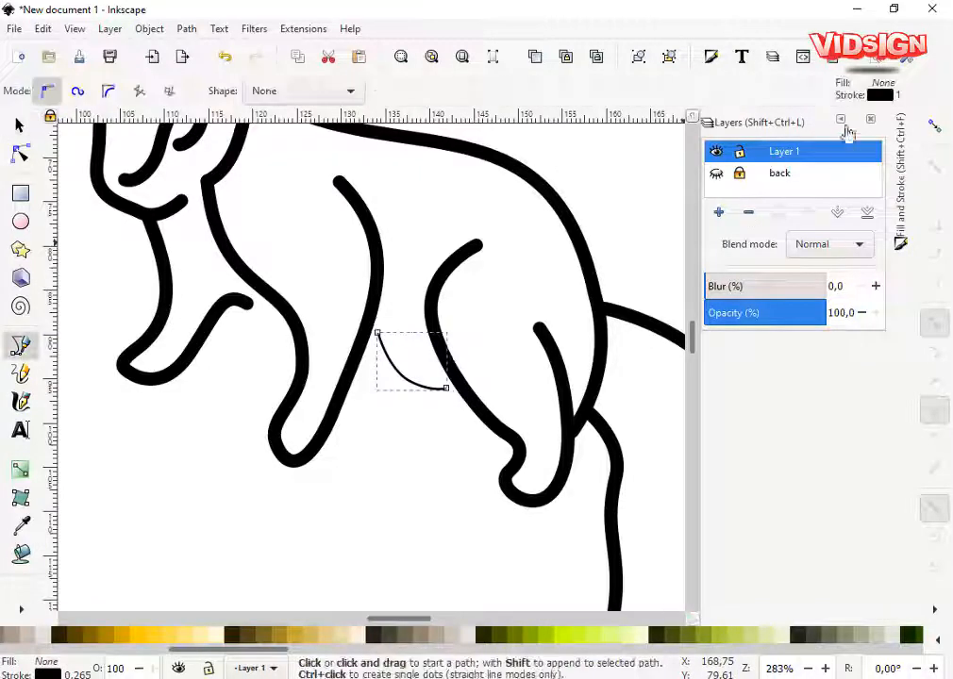
- Set the belly line's stroke to 1.5 mm wide with a rounded cap and join
left_click(901, 217)
double_click(634, 193)
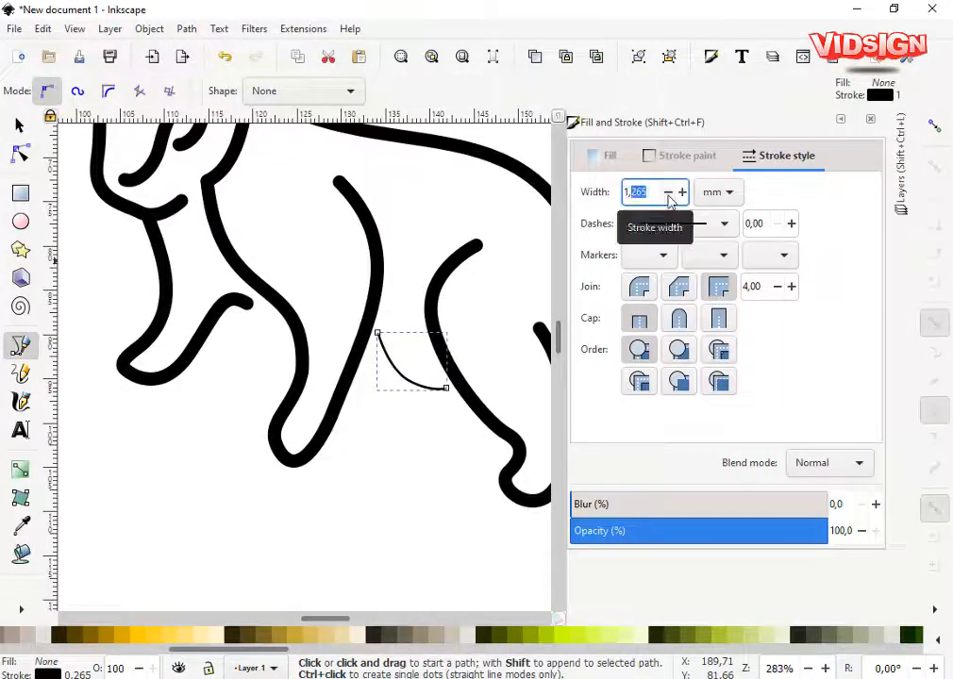
type("1,5")
key("Return")
left_click(641, 288)
- Reshape the belly line and pull its ends in to leave small gaps beside the front leg and thigh
left_click(20, 154)
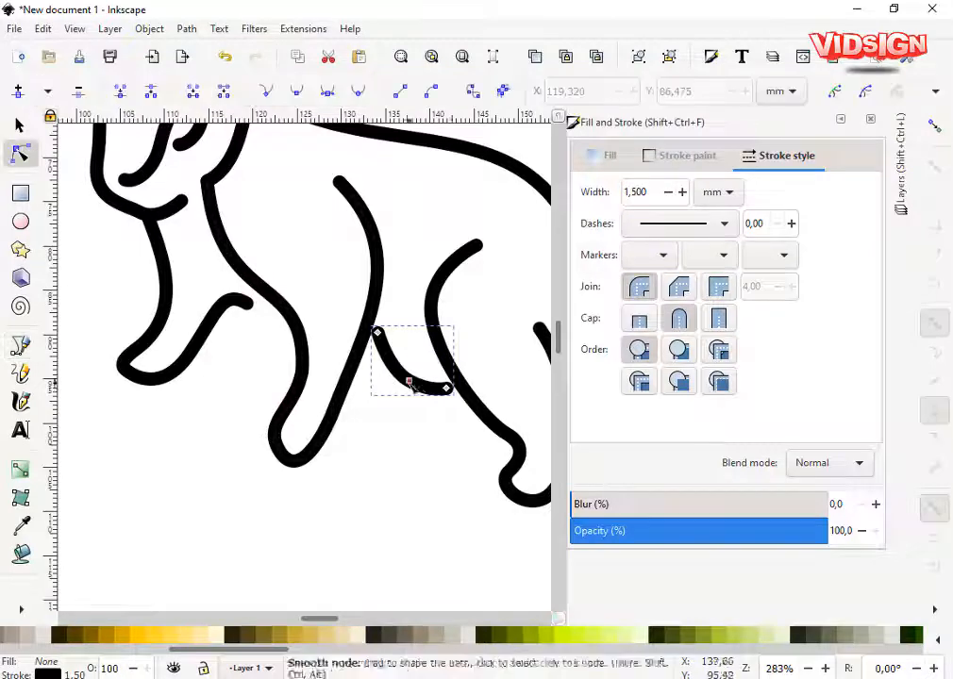
left_click_drag(376, 332, 378, 342)
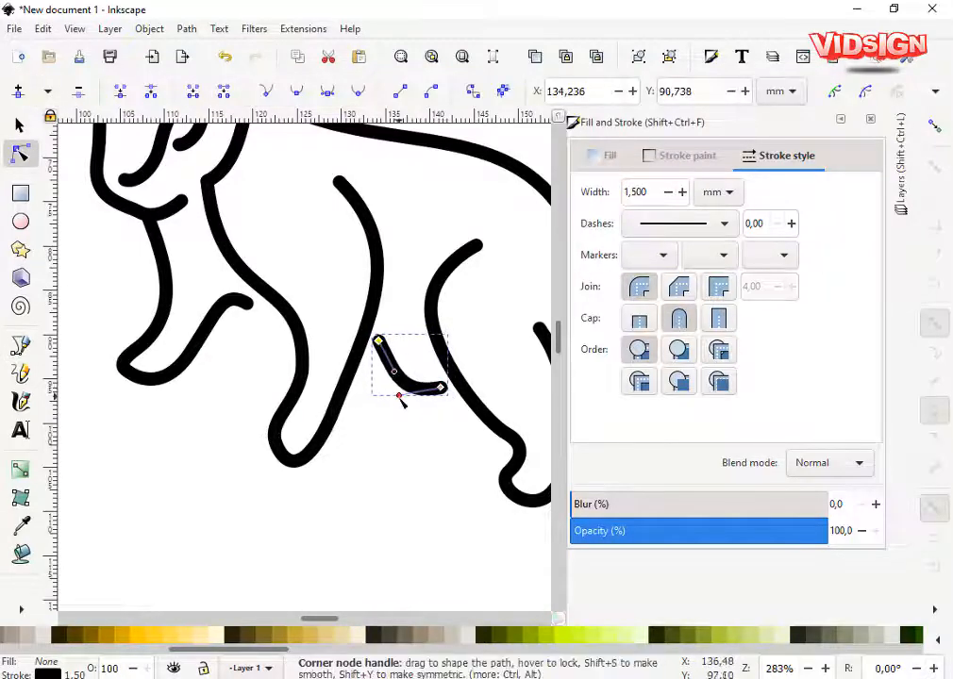
key("s")
left_click_drag(400, 396, 350, 386)
left_click(416, 425)
scroll(385, 404, "down", 4)
scroll(263, 389, "up", 1)
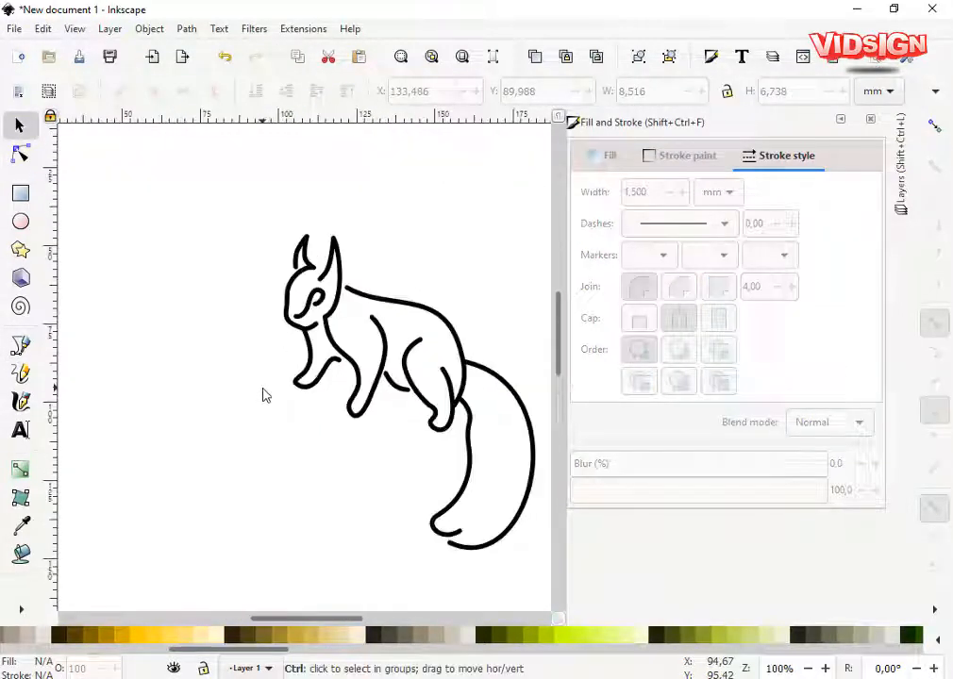
- Draw a gently curved branch line about 65 mm wide and 12 mm high across the squirrel's feet
left_click(841, 119)
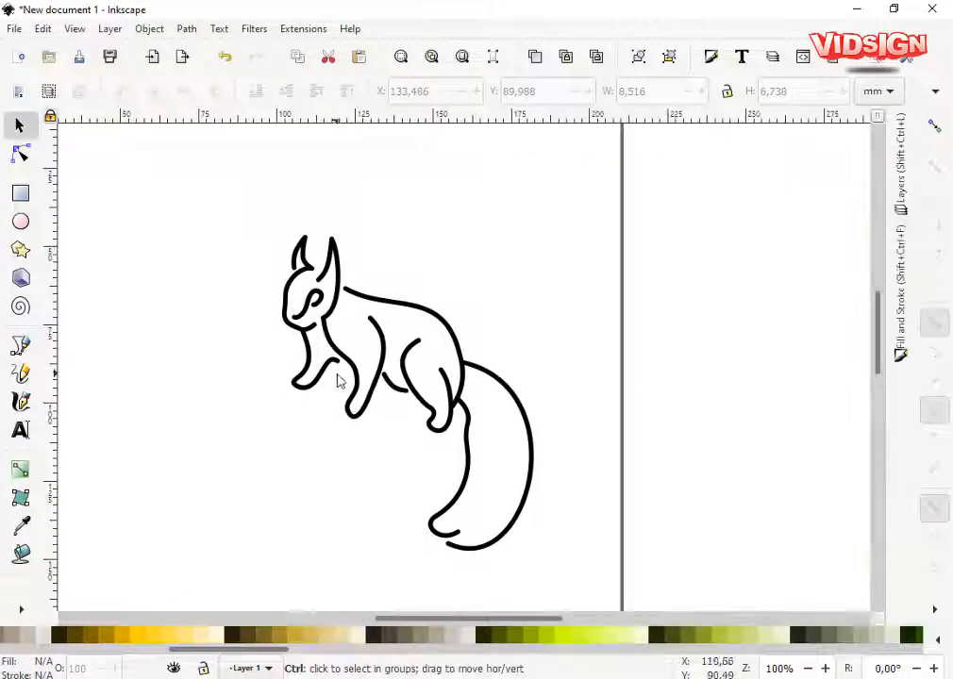
scroll(323, 401, "up", 2)
left_click(595, 456)
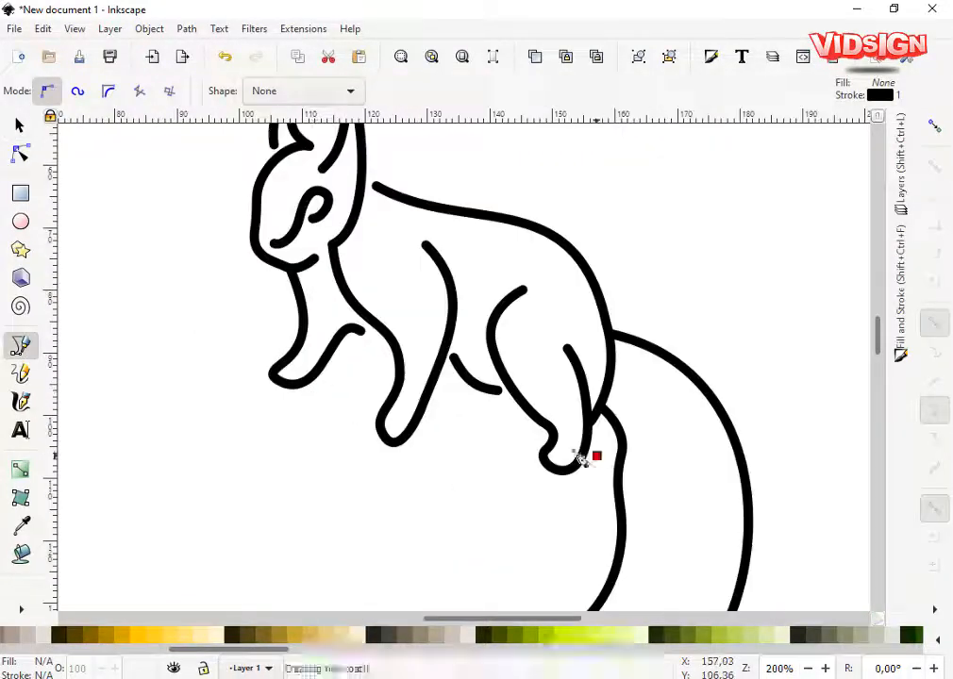
left_click_drag(300, 389, 179, 383)
double_click(193, 384)
key("F1")
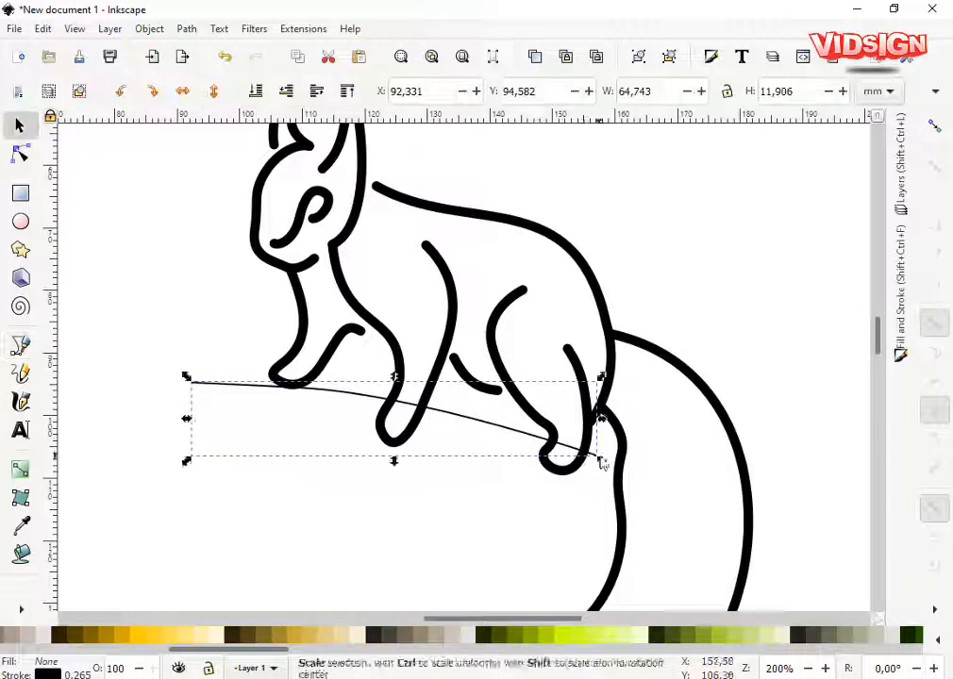
- Move the branch line's rear end slightly outward and down toward the tail
key("F2")
left_click_drag(597, 456, 607, 468)
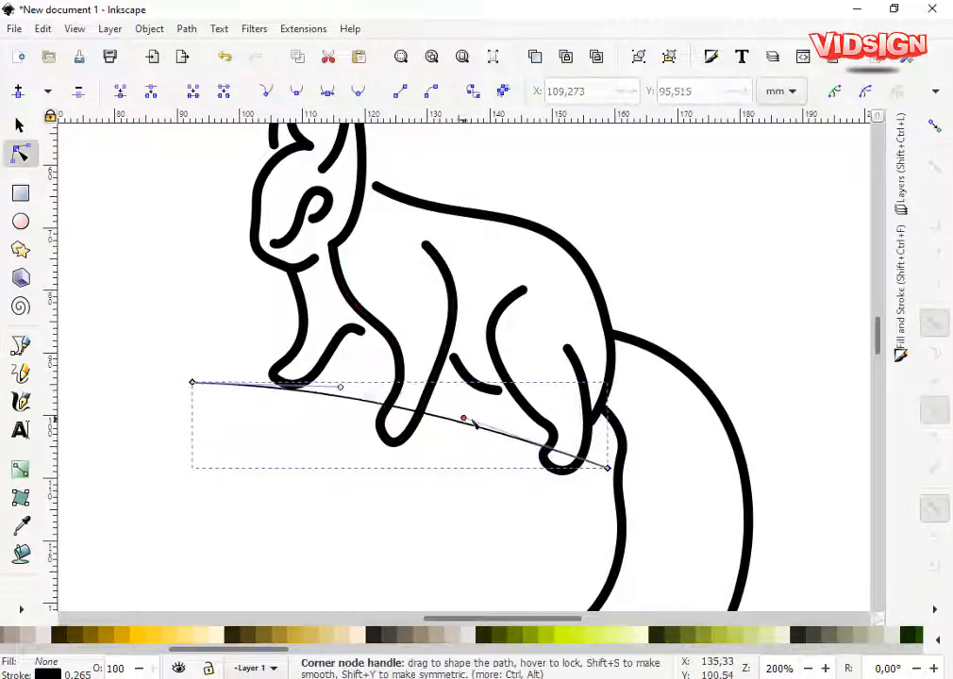
key("F1")
key("shift+ctrl+l")
left_click(840, 120)
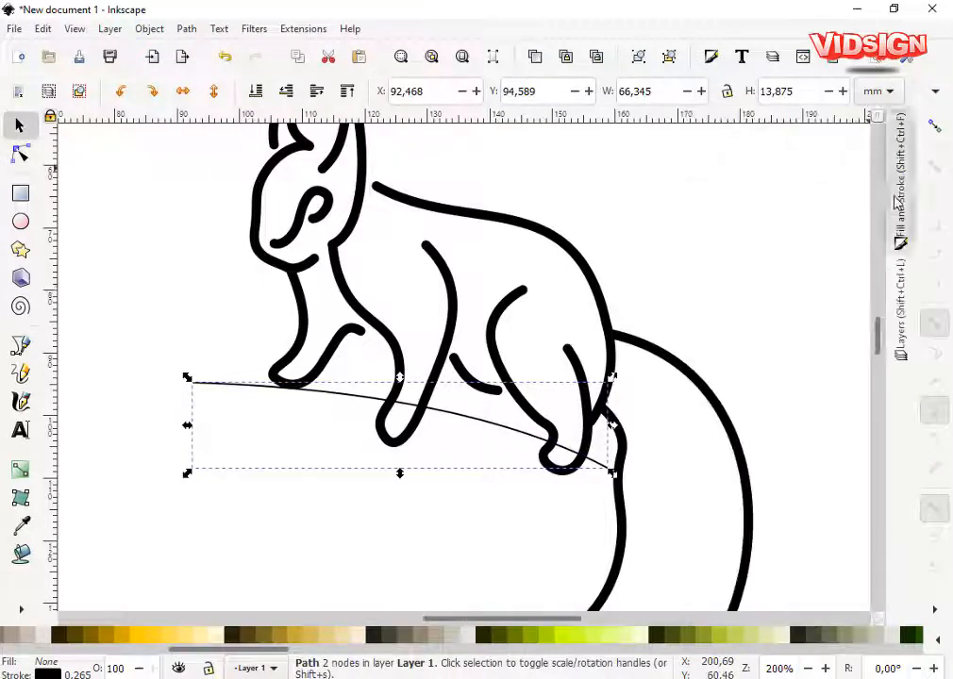
- Set the branch line's stroke to 2 mm wide with a rounded cap and join
left_click(899, 200)
left_click(625, 192)
type("5")
key("Return")
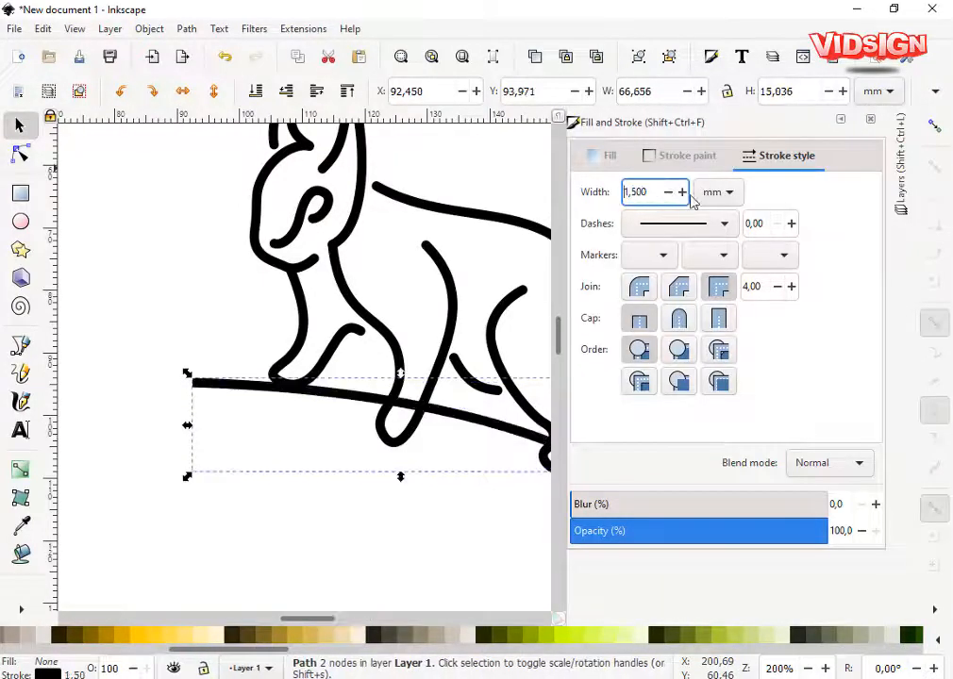
left_click(678, 319)
left_click(639, 290)
key("Return")
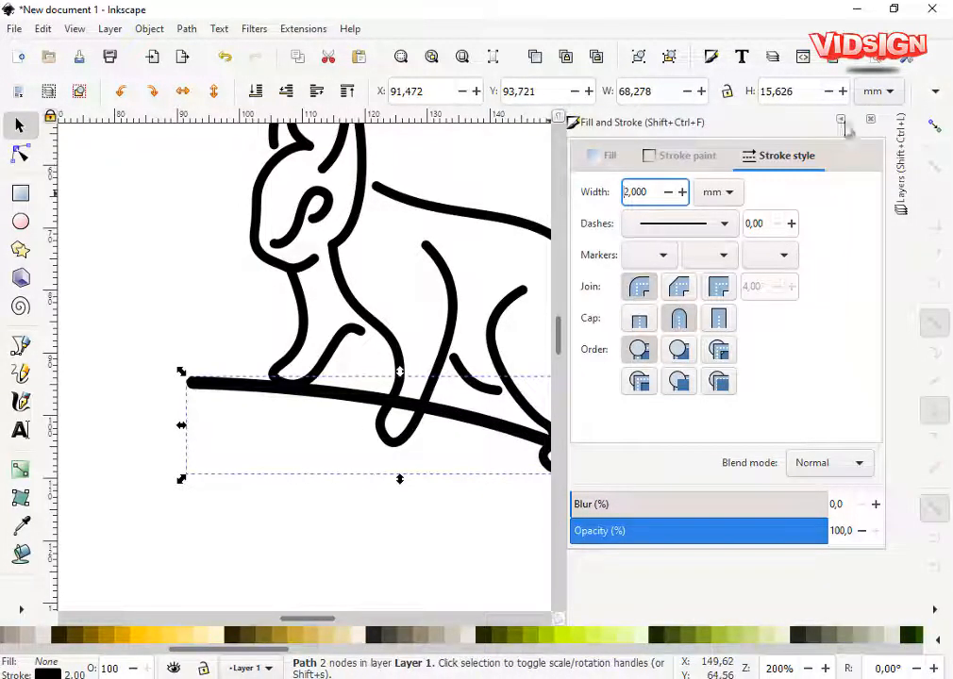
left_click(871, 121)
- Lower the branch line's rear end and bend the line into a stronger curve beneath the feet
left_click(478, 434)
left_click(475, 416)
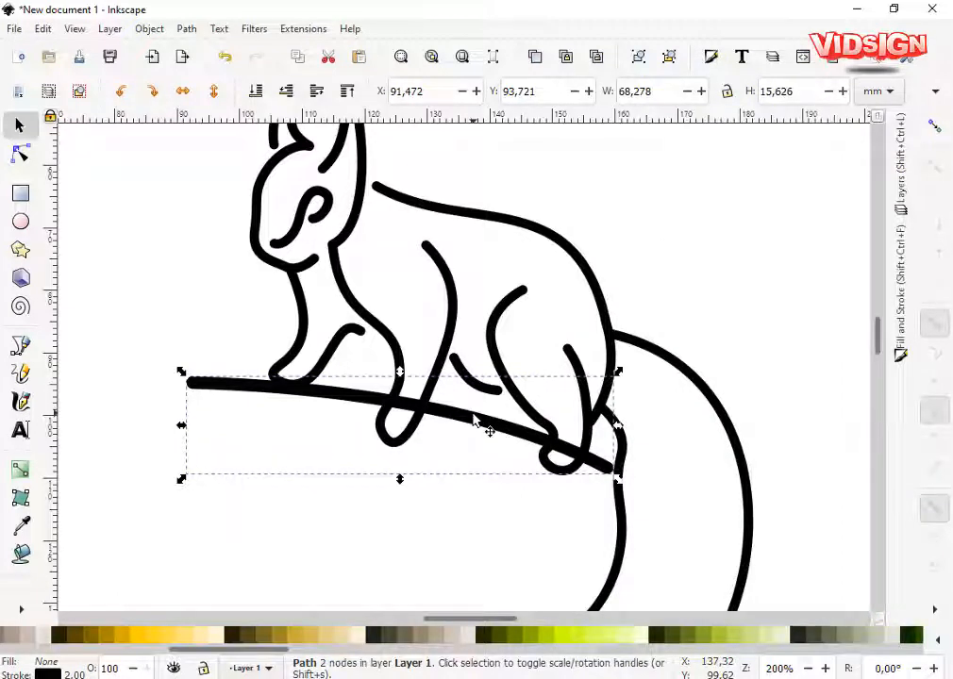
key("n")
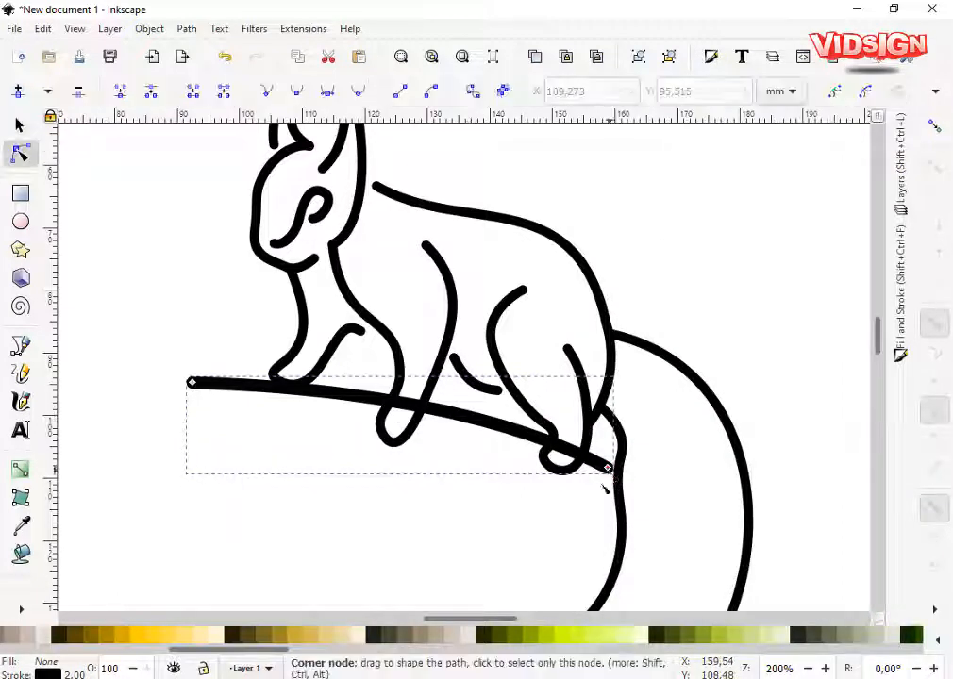
left_click_drag(611, 468, 584, 497)
left_click(382, 441)
left_click_drag(378, 453, 511, 470)
key("s")
left_click(406, 458)
- Reshape the near front leg's foot so its underside flattens onto the branch line
scroll(406, 457, "down", 1)
scroll(406, 458, "down", 2)
scroll(368, 438, "up", 2)
double_click(462, 448)
scroll(443, 440, "up", 3)
left_click_drag(505, 411, 508, 397)
left_click(507, 397, "shift")
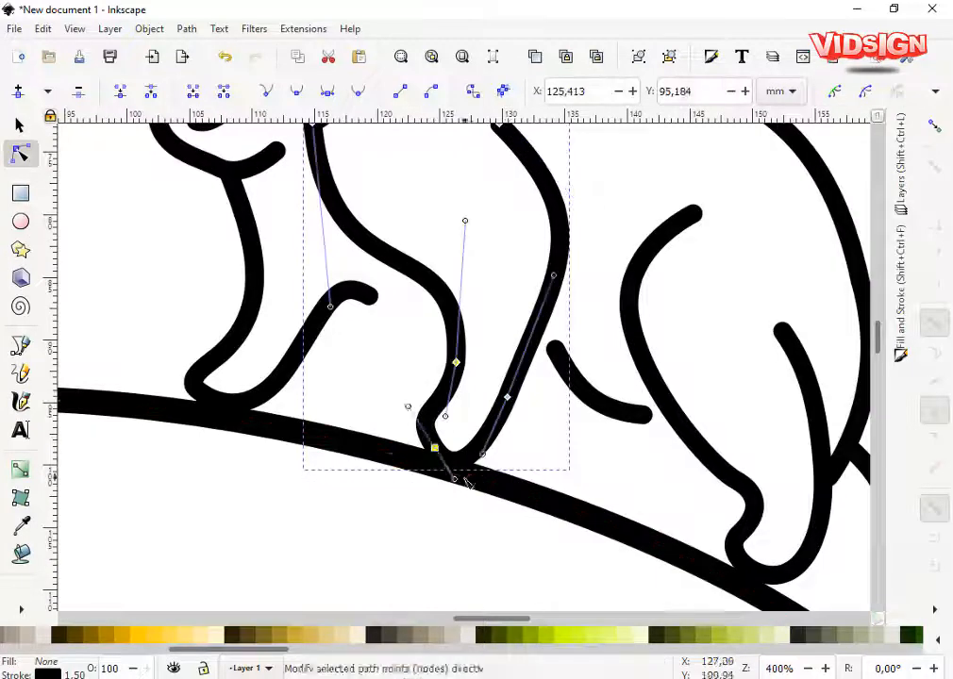
left_click_drag(454, 480, 472, 458)
key("s")
scroll(523, 453, "down", 3)
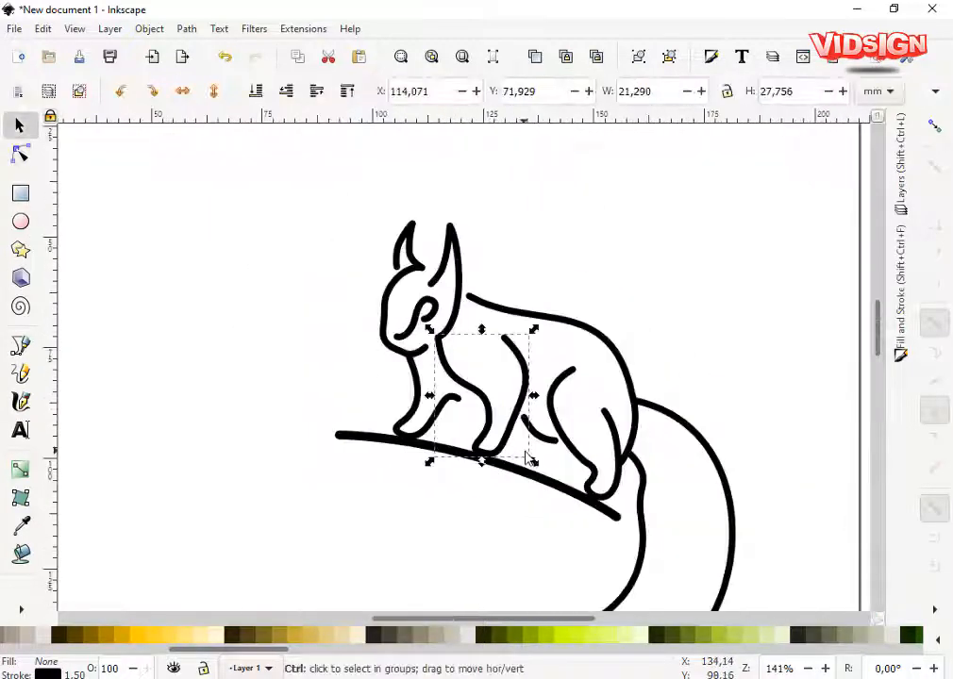
- Set the branch line's stroke width to 3 mm
left_click(542, 457)
left_click(545, 481)
left_click(902, 264)
left_click_drag(654, 192, 547, 196)
type("3")
key("Return")
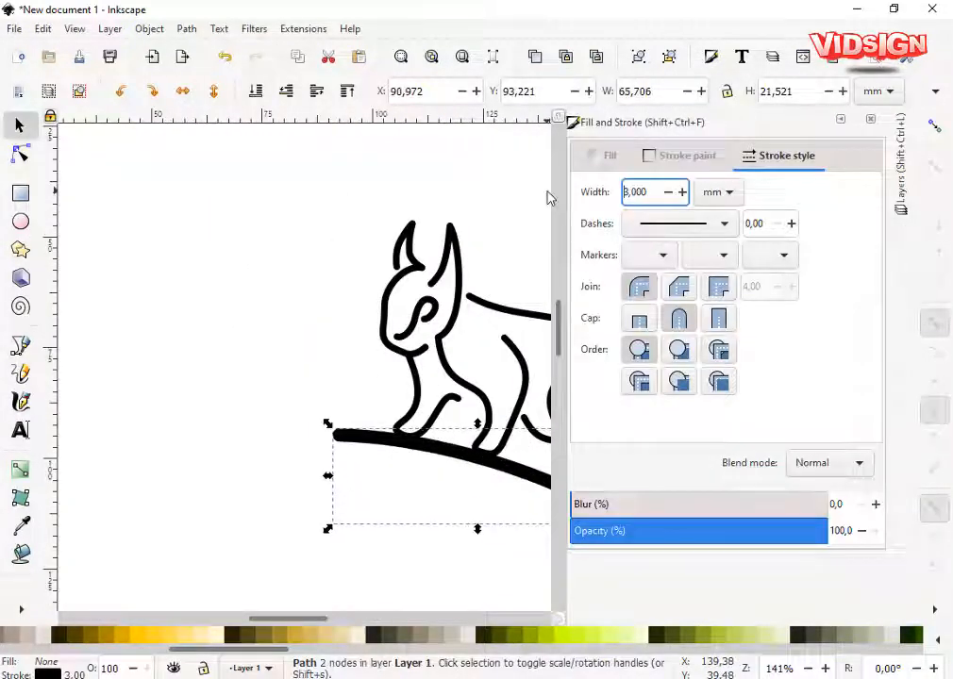
left_click(839, 120)
left_click(755, 243)
- Select the whole squirrel with its branch and move it left toward the middle of the page
scroll(464, 320, "down", 2)
left_click_drag(340, 236, 623, 514)
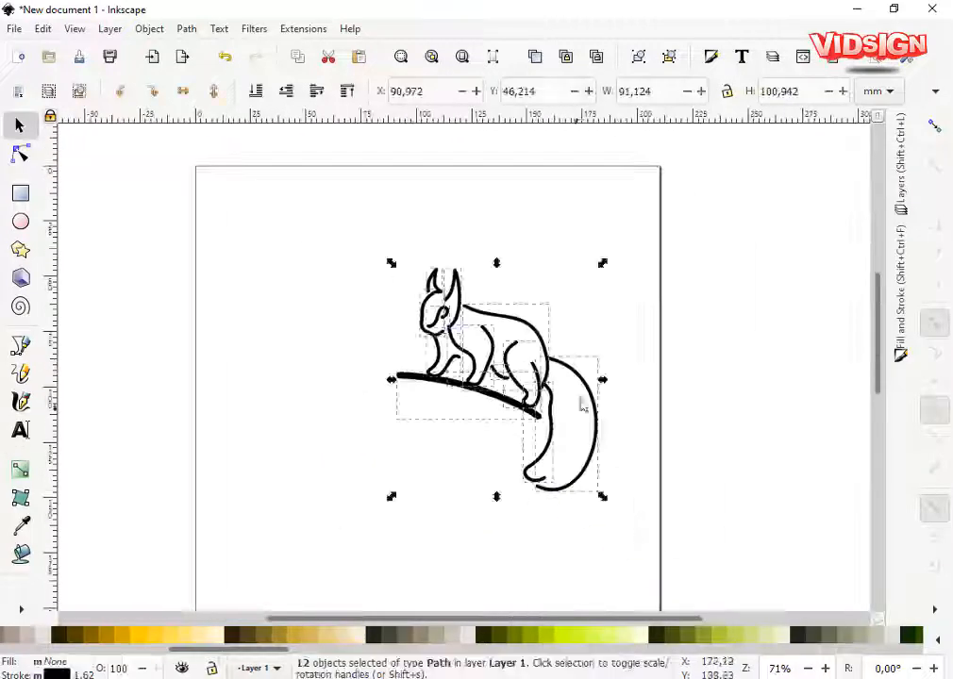
left_click_drag(594, 401, 525, 400)
left_click(557, 405)
- Reshape the back line's curve and move its rump node slightly outward for a fuller rear
scroll(403, 357, "up", 1)
scroll(406, 364, "up", 1)
key("n")
left_click(419, 267)
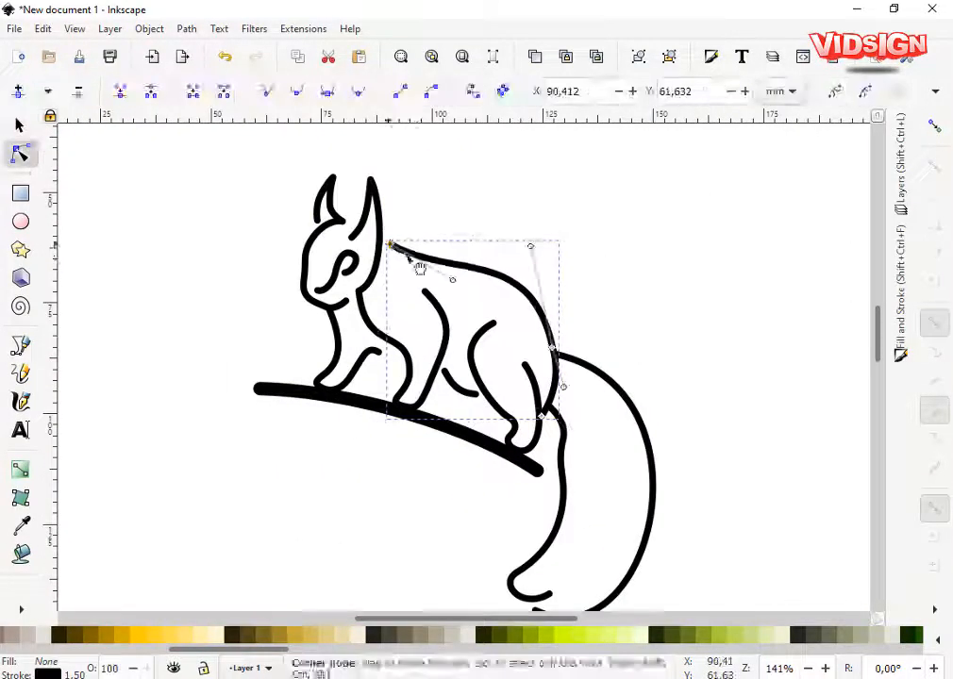
left_click(552, 348)
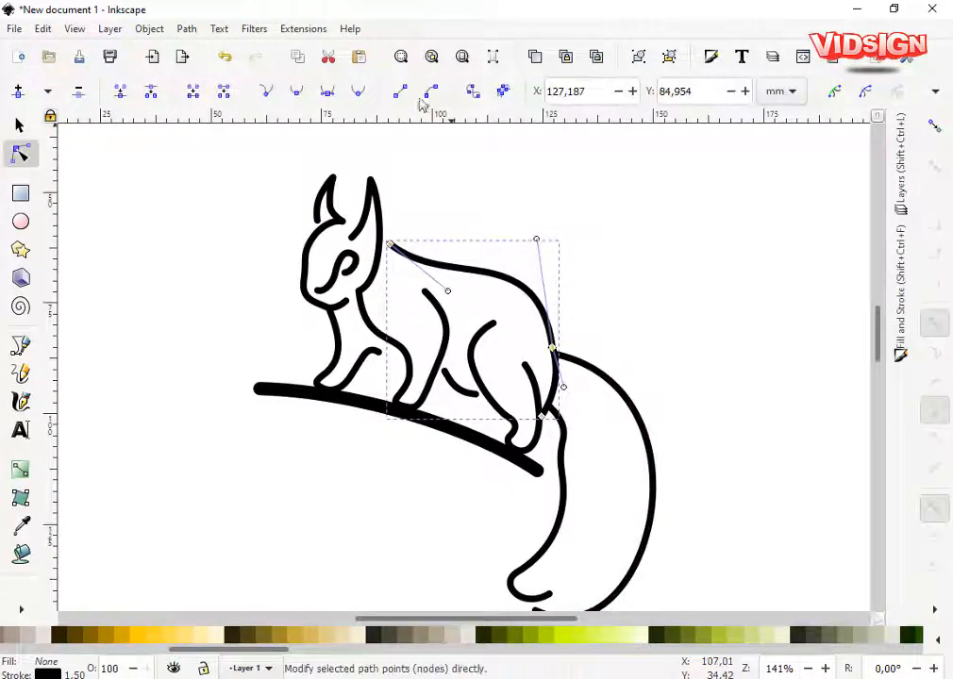
left_click(358, 91)
left_click_drag(527, 289, 535, 248)
left_click_drag(551, 348, 559, 345)
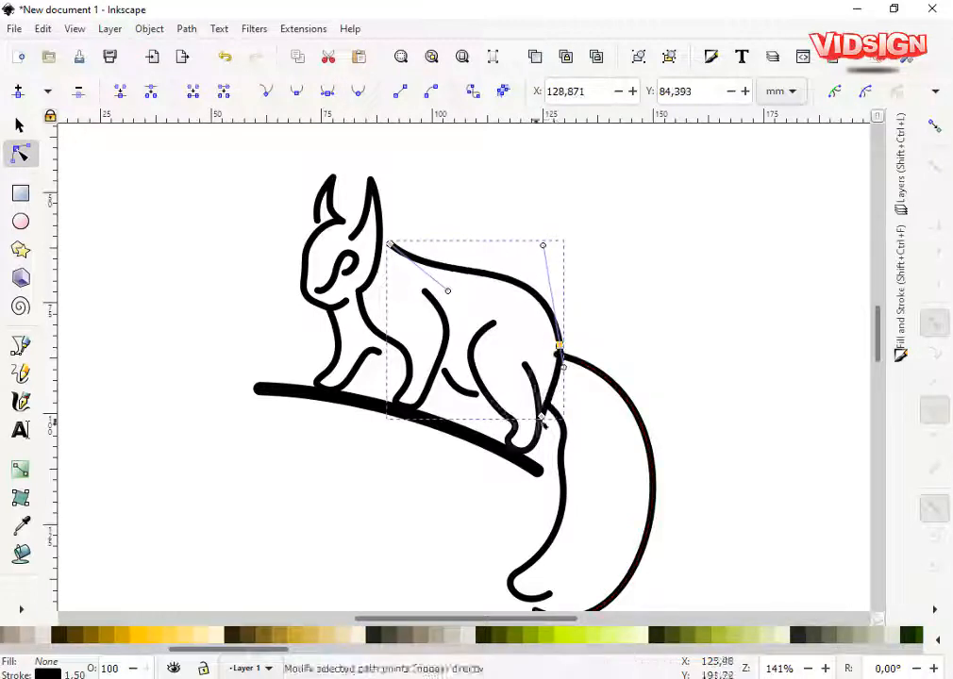
- Shift the back line's lower end and both tail lines' upper ends to leave small gaps between body and tail
mouse_move(541, 417)
left_mouse_down()
mouse_move(543, 400)
mouse_move(551, 409)
left_mouse_up()
left_click(555, 413)
left_click(560, 357)
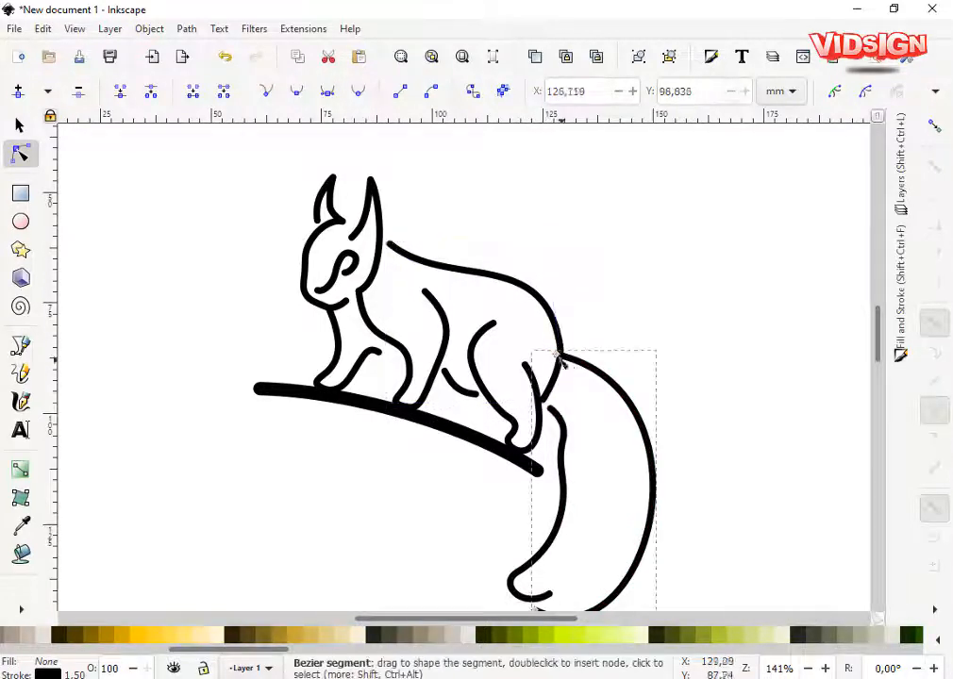
left_click_drag(561, 357, 567, 355)
left_click_drag(730, 393, 709, 392)
key("F1")
left_click(712, 359)
scroll(434, 382, "down", 2)
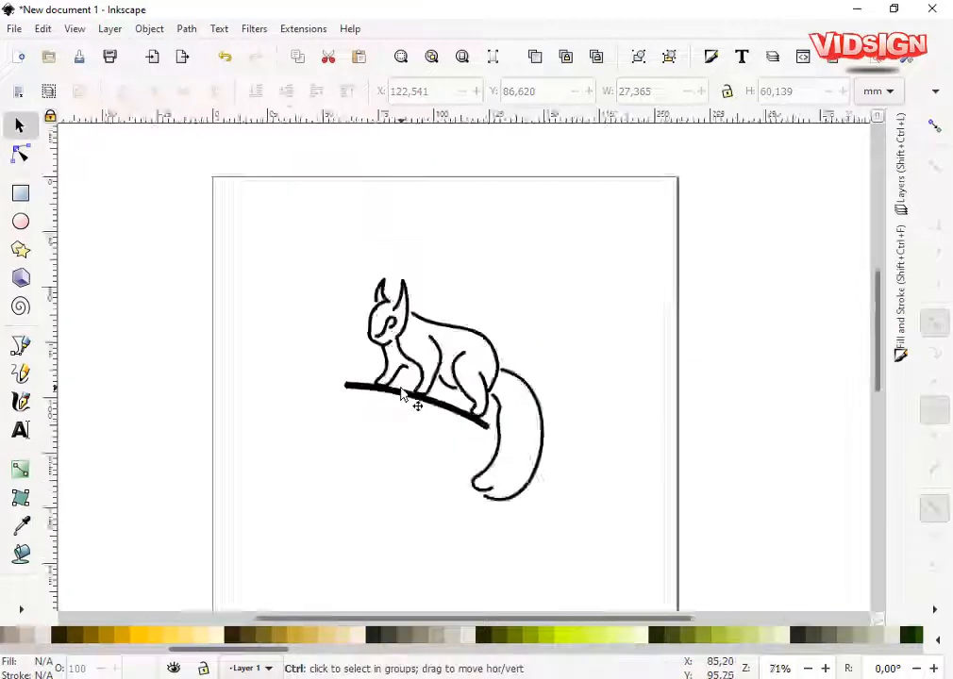
- Draw a curved far hind leg from the belly line down to the branch and back up to the thigh
scroll(401, 395, "up", 4)
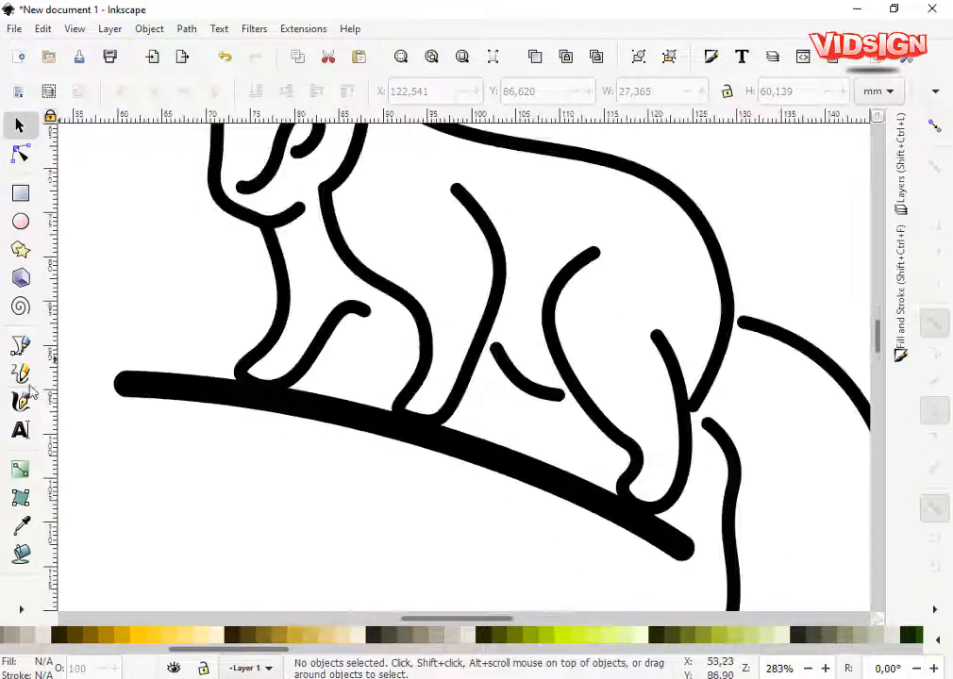
left_click(20, 346)
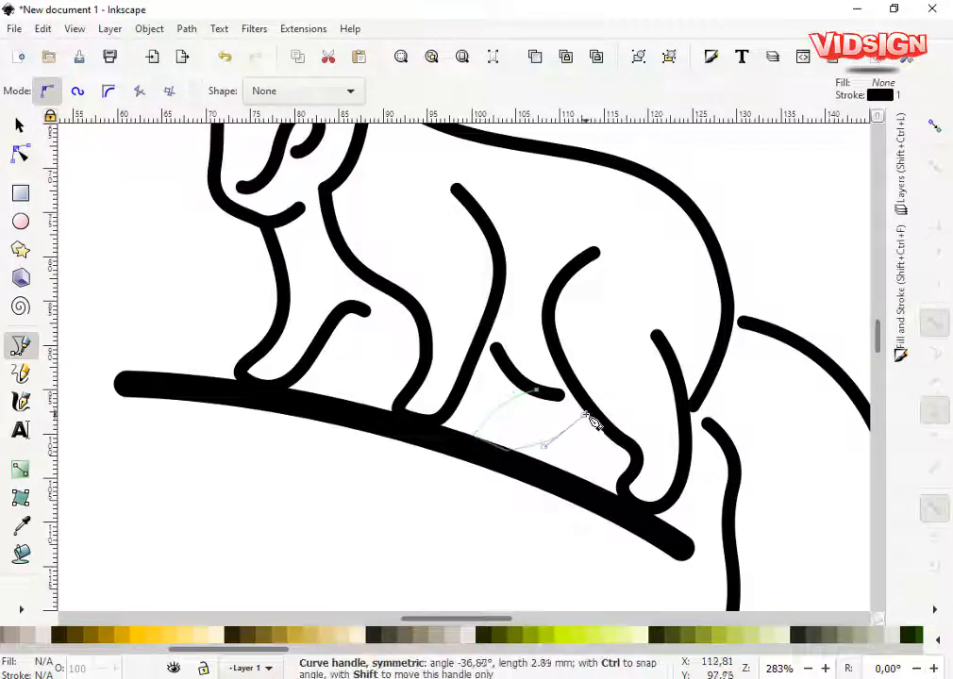
left_click_drag(593, 422, 594, 421)
- Set the far hind leg's stroke to 1.5 mm wide with a rounded cap and join
left_click(903, 300)
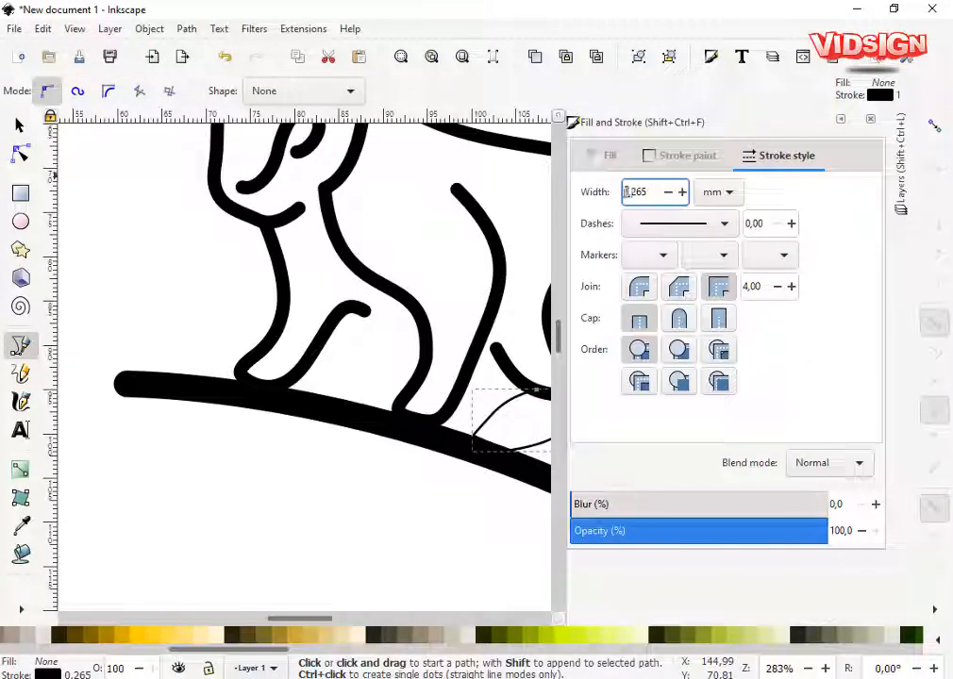
left_click(679, 318)
left_click(640, 287)
left_click(841, 121)
left_click(19, 125)
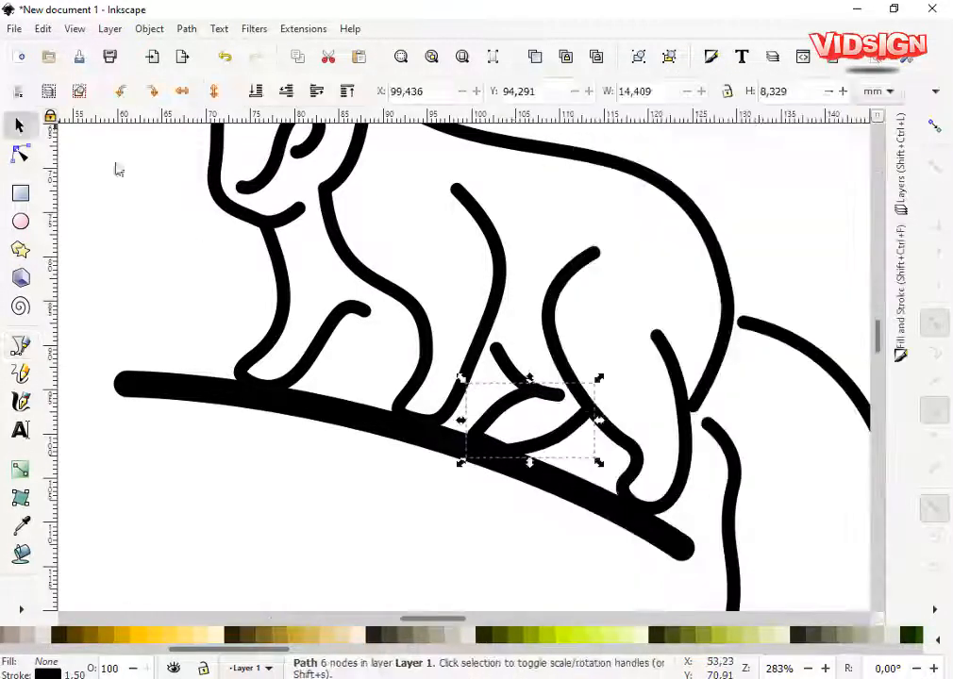
- Reduce the far hind leg's line to three nodes and reshape its foot curve to rest on the branch
left_click(20, 154)
left_click_drag(508, 453, 517, 463)
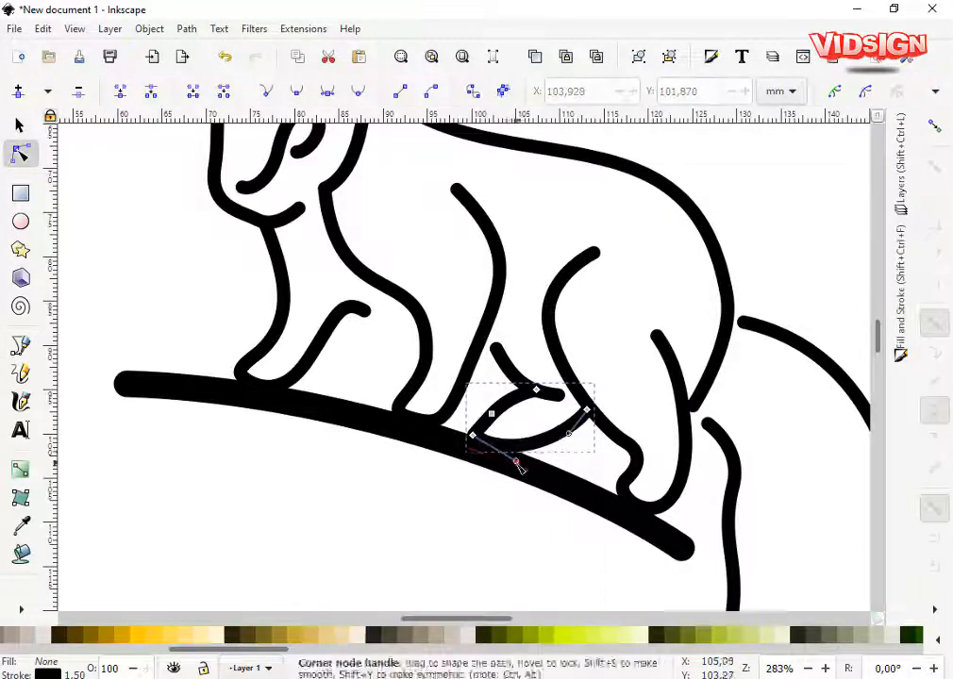
left_click_drag(494, 419, 478, 449)
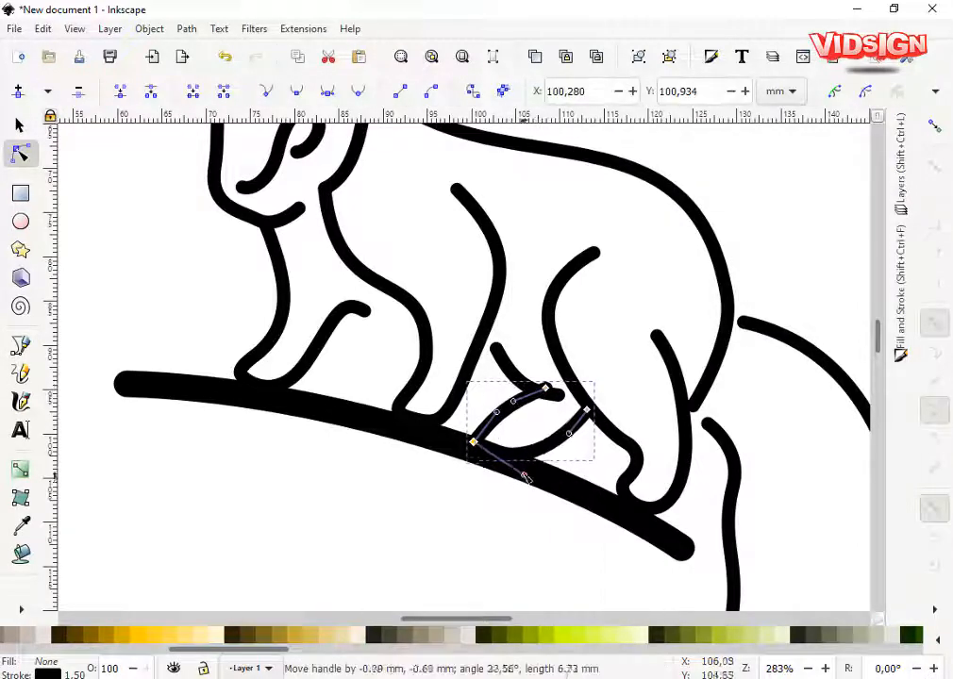
left_click_drag(525, 474, 526, 472)
left_click(541, 512)
- Adjust the far hind leg's upper end and curve where it meets the belly line
mouse_move(548, 399)
left_mouse_down()
mouse_move(549, 409)
mouse_move(558, 403)
mouse_move(537, 412)
mouse_move(557, 418)
left_mouse_up()
key("s")
key("Escape")
scroll(544, 398, "down", 2)
scroll(481, 390, "up", 2)
left_click(556, 419)
key("n")
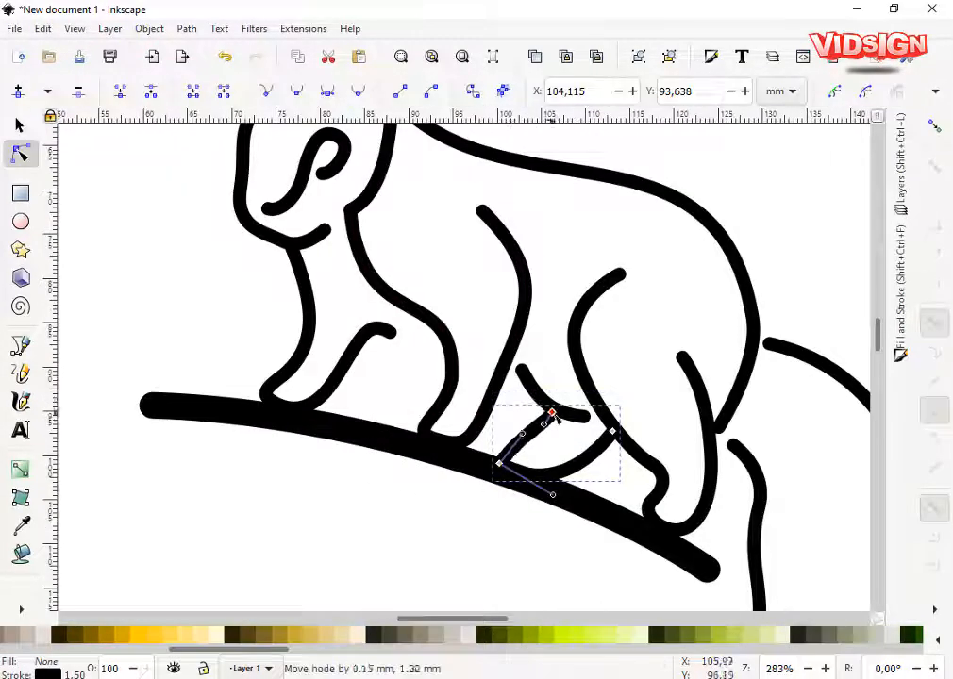
scroll(566, 439, "down", 3)
scroll(566, 438, "up", 3)
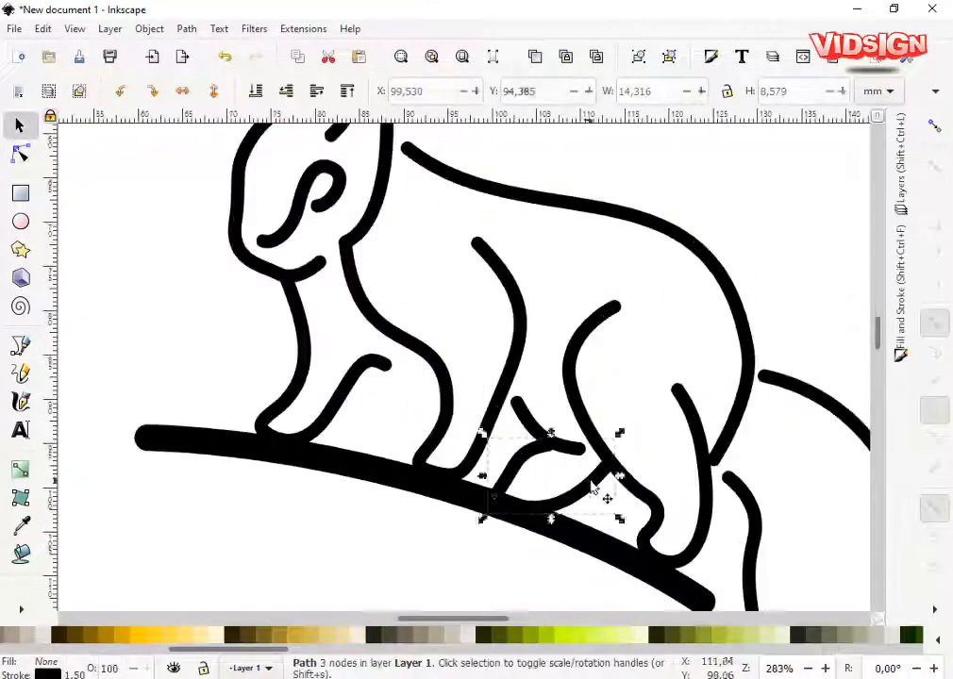
- Lower the far hind leg's rear end slightly along the near hind leg's line
left_click_drag(609, 468, 609, 478)
key("s")
left_click(734, 289)
scroll(647, 397, "down", 4)
left_click(736, 377)
scroll(620, 411, "up", 4)
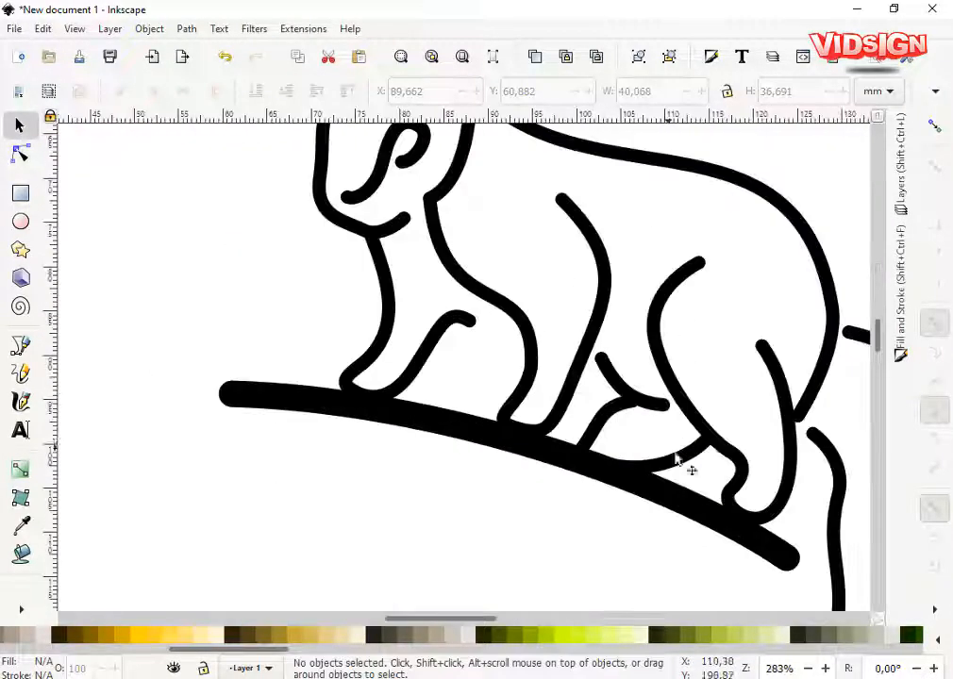
- Delete the far hind leg's line above the branch
left_click(635, 406)
key("Delete")
- Try to bridge the front and near hind legs by moving the belly line's end nodes and handles
key("n")
left_click(664, 406)
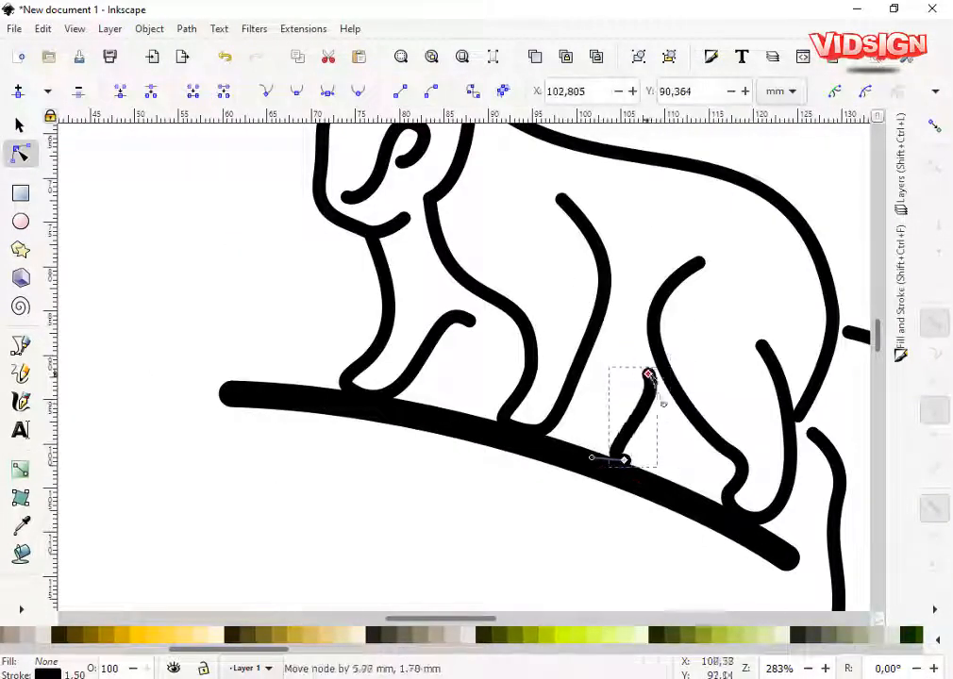
left_click_drag(653, 396, 689, 378)
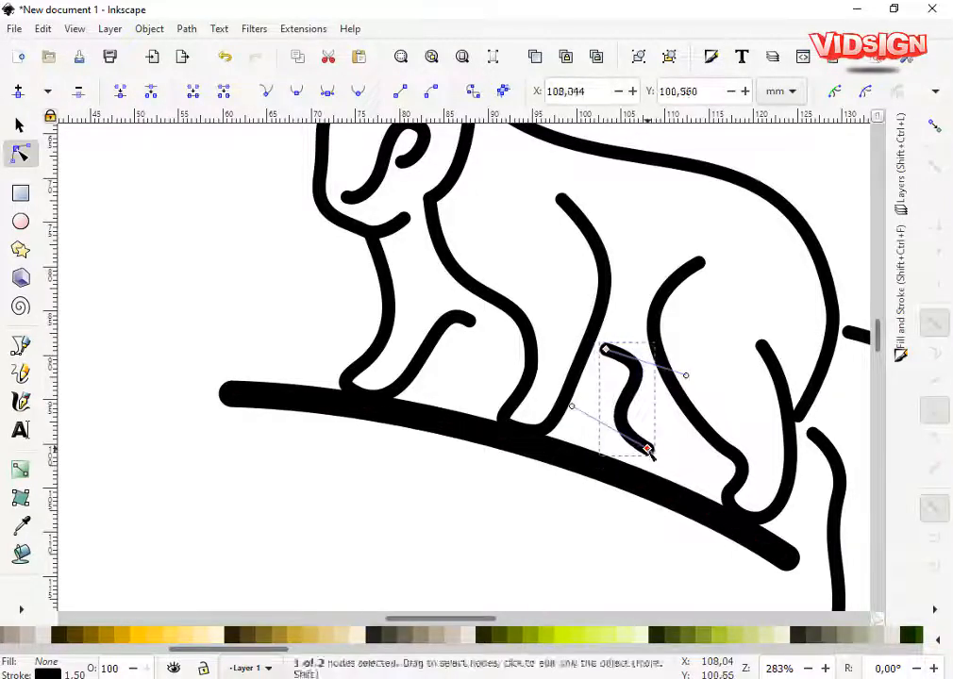
left_click_drag(647, 449, 684, 419)
left_click_drag(610, 376, 580, 443)
left_click_drag(686, 375, 597, 349)
left_click(600, 380)
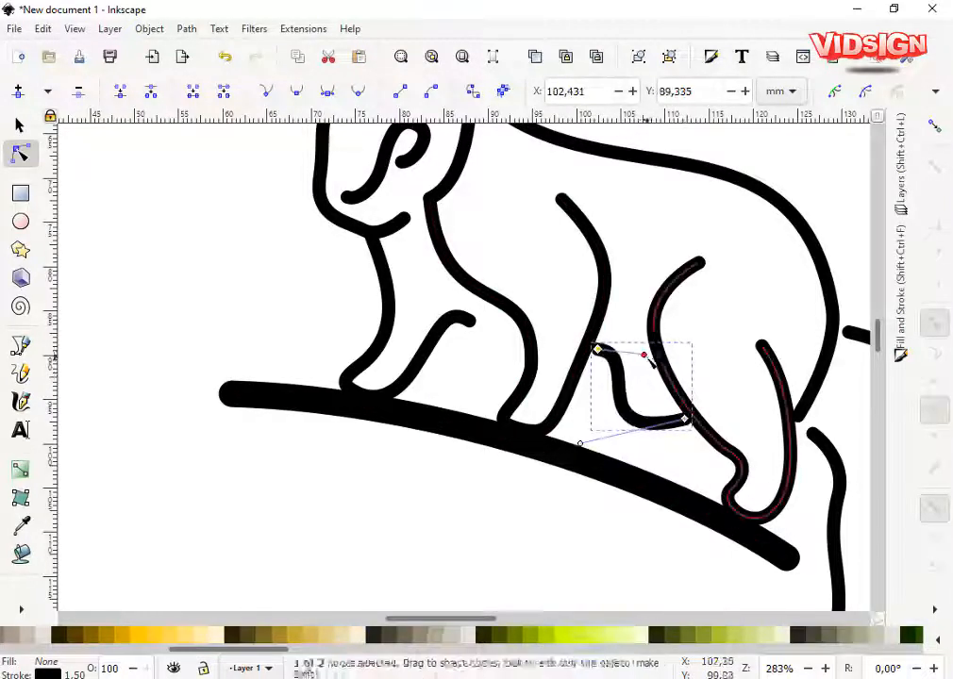
key("s")
key("1")
key("Escape")
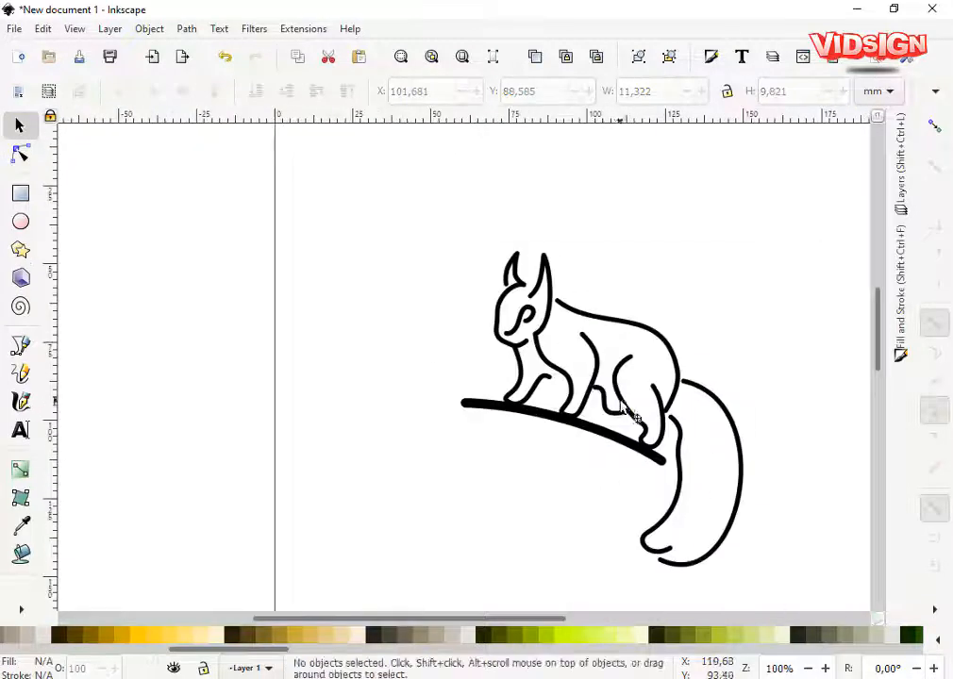
- Delete the belly line between the front and hind legs
scroll(620, 404, "up", 3)
left_click(613, 512)
key("Delete")
scroll(658, 449, "down", 3)
scroll(679, 425, "right", 3)
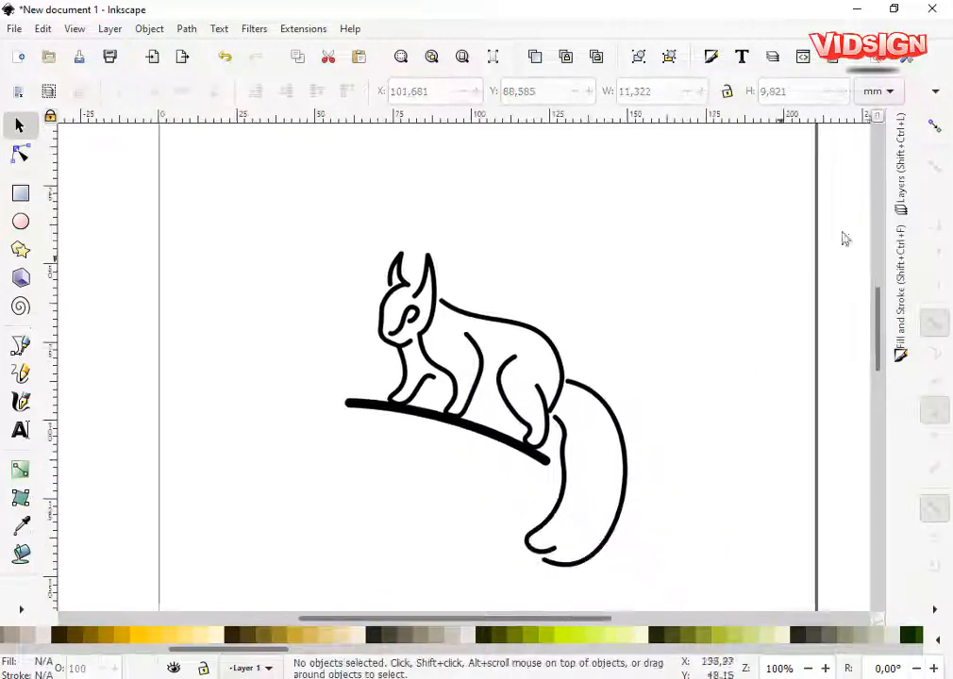
- Check the photo by briefly showing the back layer, and draw a small arc between the front and hind legs above the branch
left_click(901, 168)
left_click(716, 172)
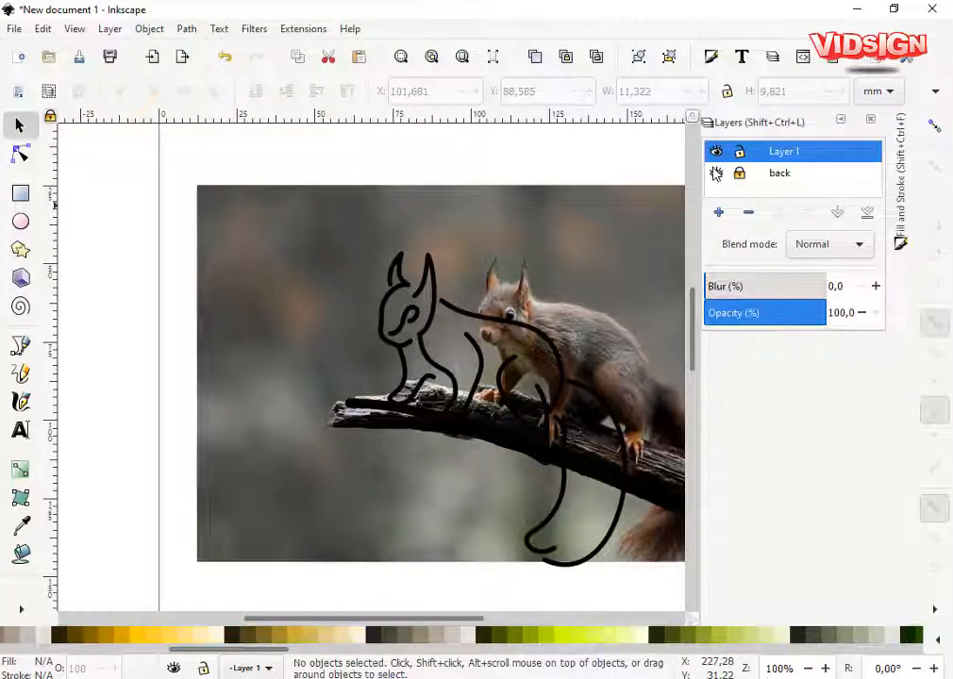
left_click(716, 172)
scroll(511, 404, "up", 2)
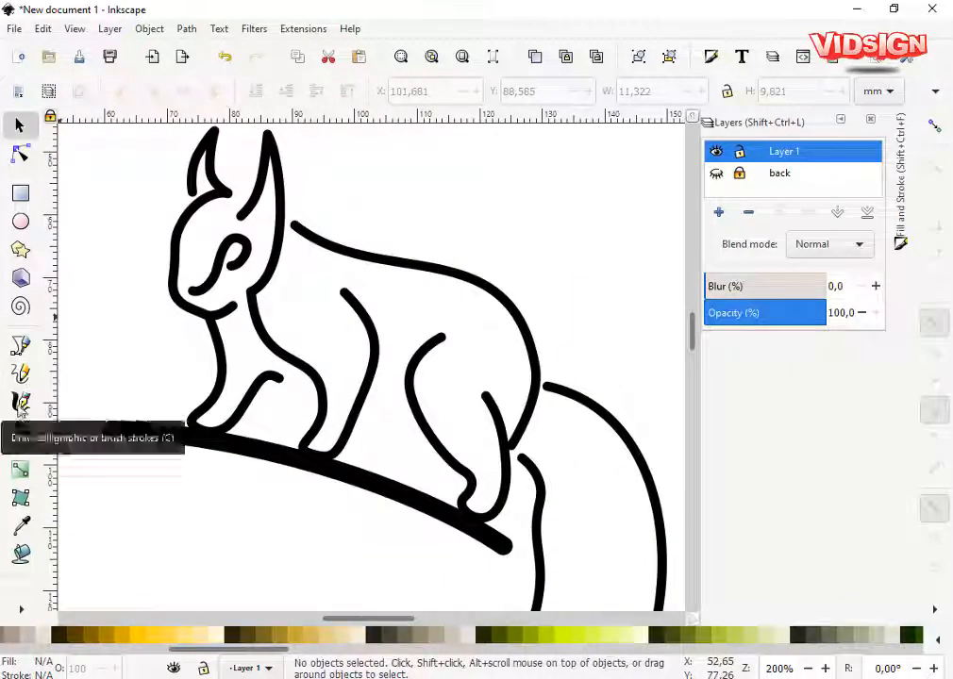
left_click(20, 346)
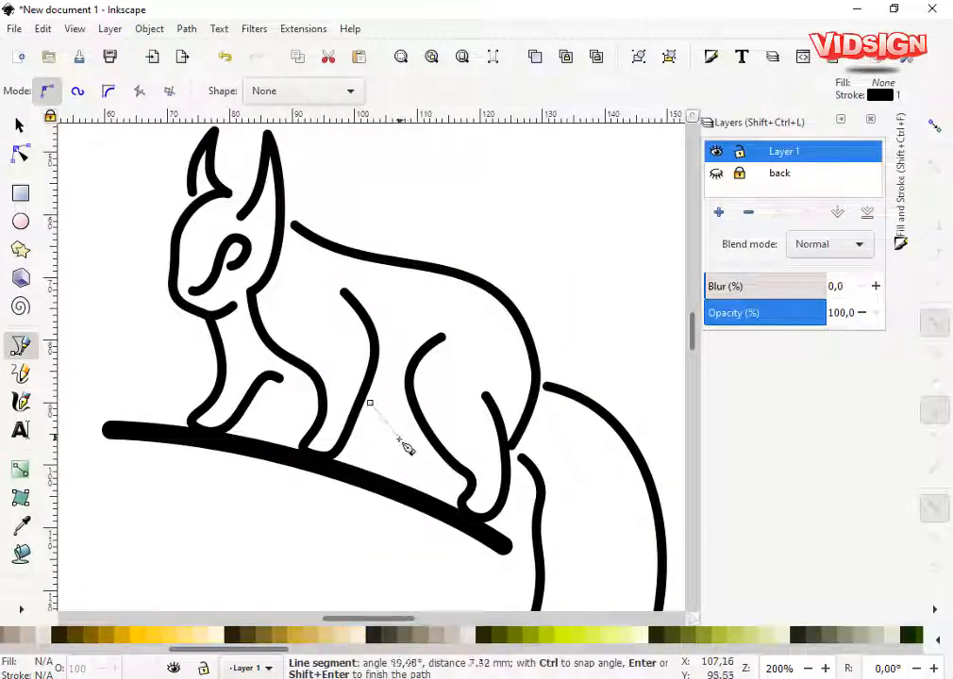
double_click(375, 471)
- Set the new arc's stroke to 1.5 mm wide with a rounded cap and join
left_click(904, 160)
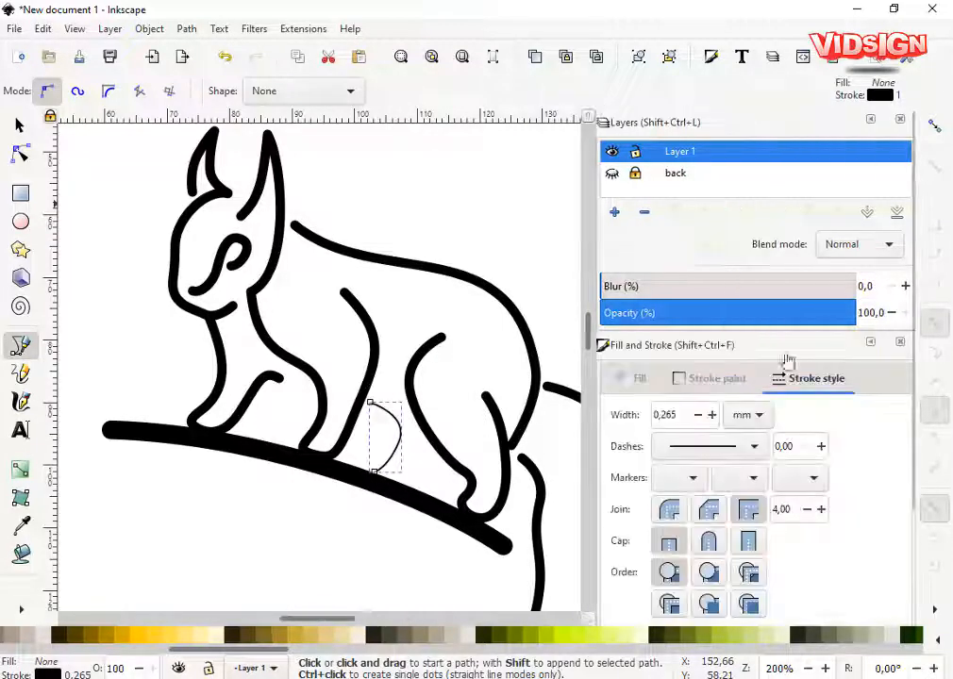
left_click(870, 343)
left_click(840, 119)
left_click(901, 170)
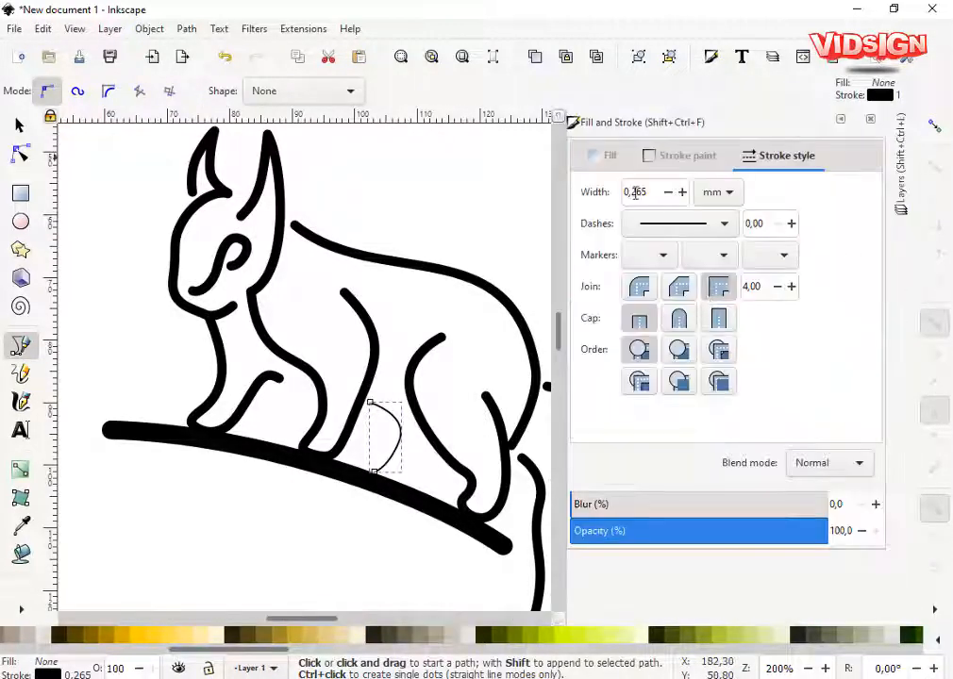
key("Return")
left_click(679, 319)
left_click(640, 287)
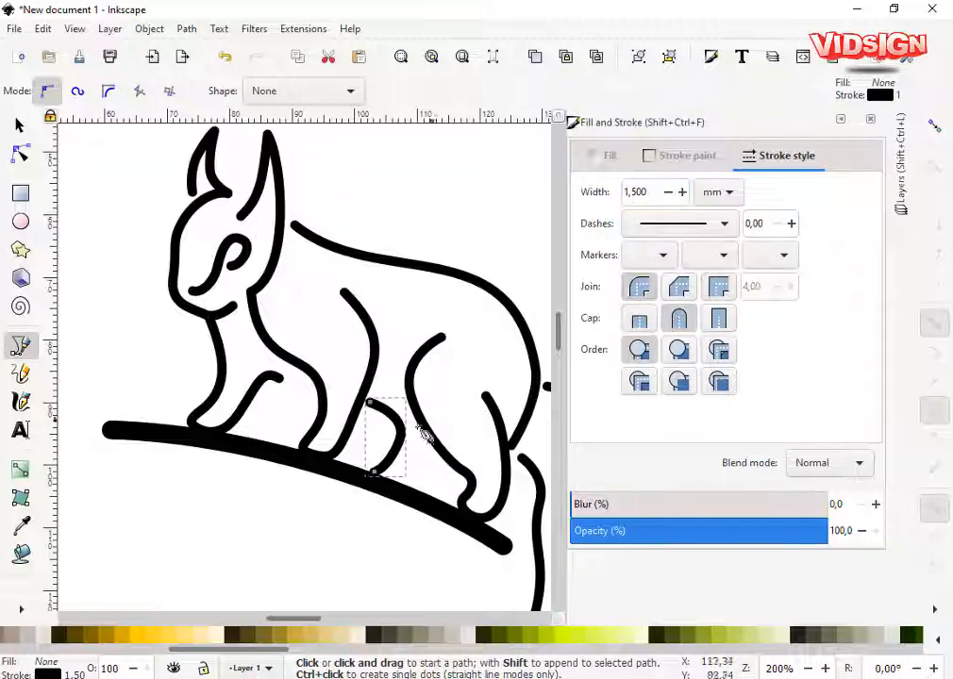
left_click(841, 120)
- Reduce the small arc between the legs to its two end nodes by deleting the middle node
left_click(20, 125)
left_click(366, 442)
scroll(367, 444, "down", 3)
left_click_drag(366, 449, 574, 436)
scroll(574, 434, "up", 3)
double_click(652, 468)
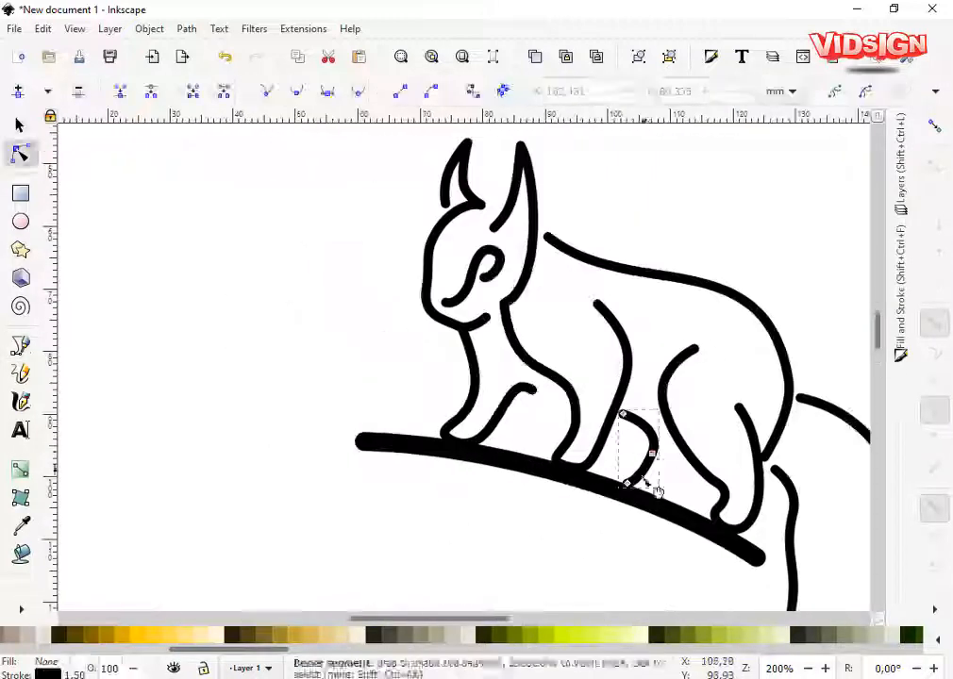
left_click(652, 453)
key("Delete")
- Reshape the small arc by adjusting its upper handle and shifting its lower end toward the front leg, just above the branch
left_click(623, 413)
left_click_drag(655, 433, 659, 425)
left_click_drag(627, 484, 635, 484)
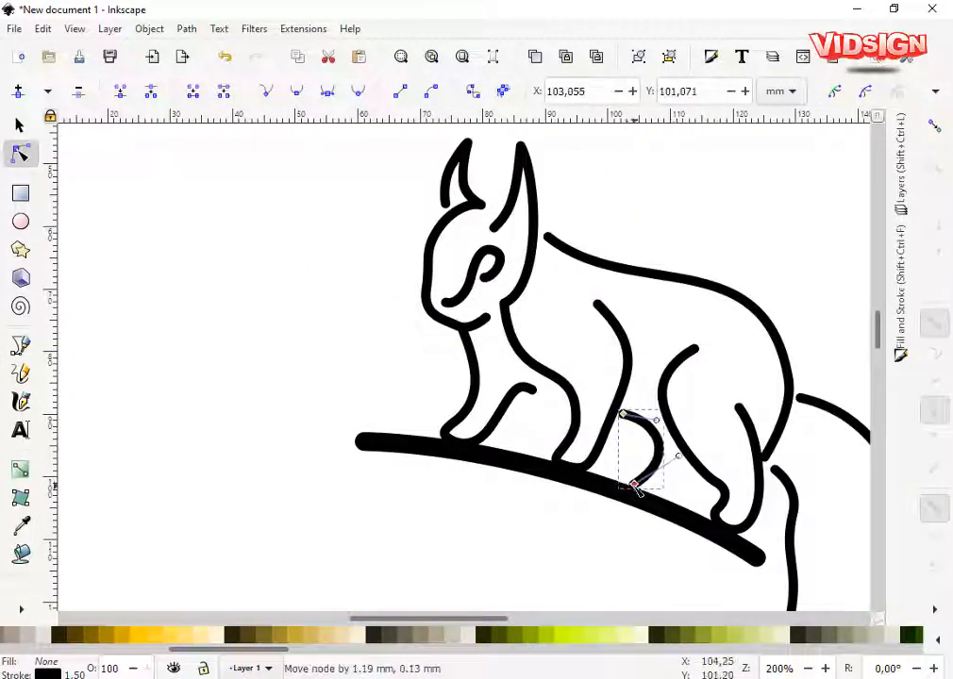
key("s")
double_click(635, 484)
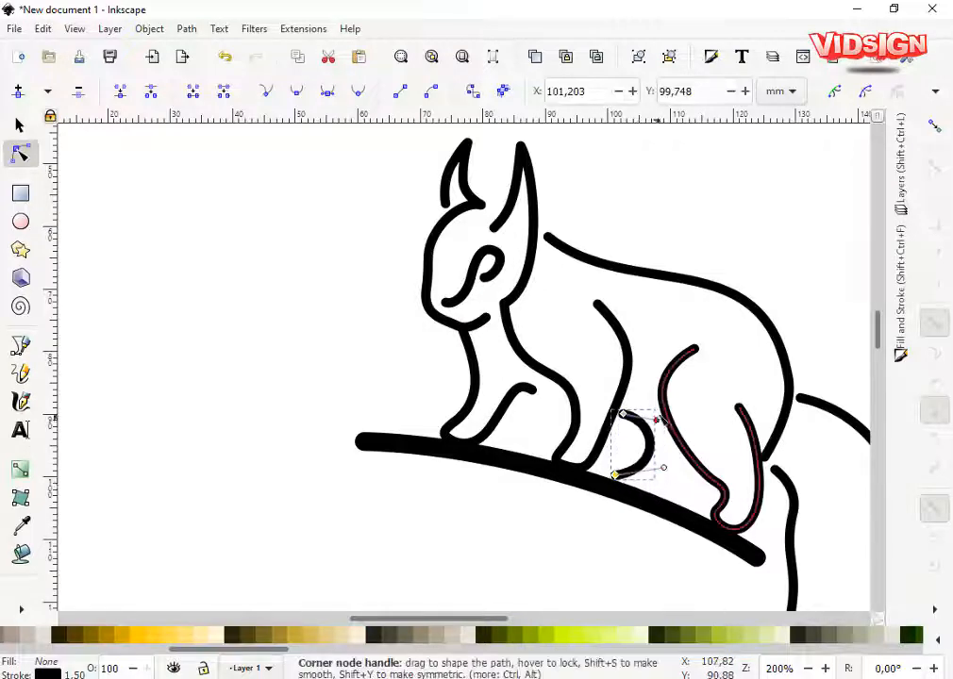
left_click(717, 390)
- Move the small arc slightly toward the hind leg so it stands clear of the front leg's line
key("s")
scroll(646, 446, "down", 3)
scroll(684, 444, "up", 4)
left_click_drag(546, 432, 557, 433)
left_click(531, 439)
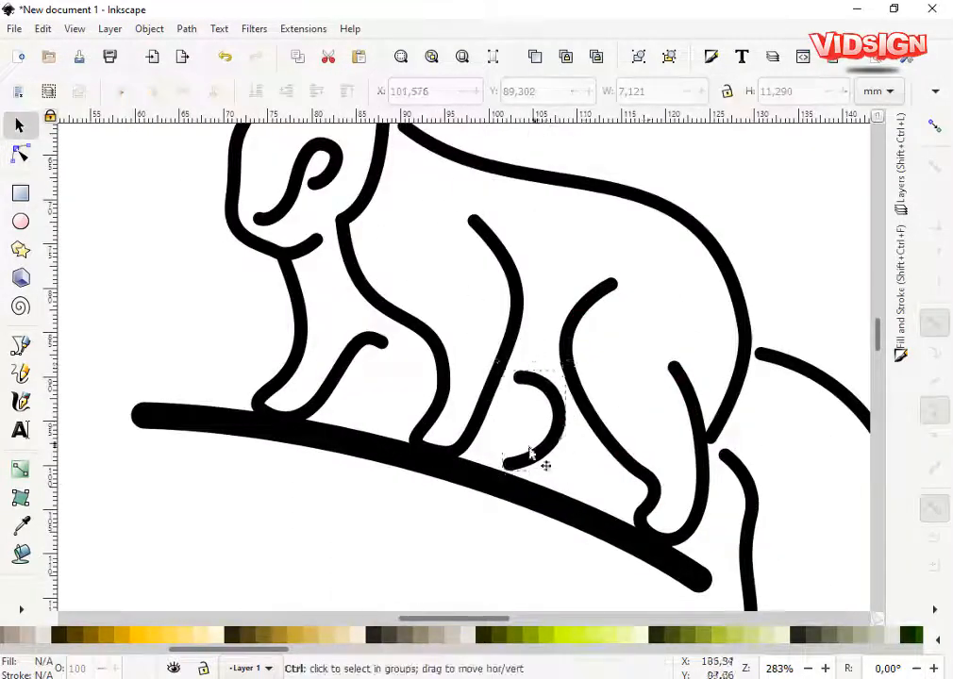
scroll(529, 455, "down", 4)
left_click_drag(540, 499, 466, 468)
scroll(394, 434, "up", 1)
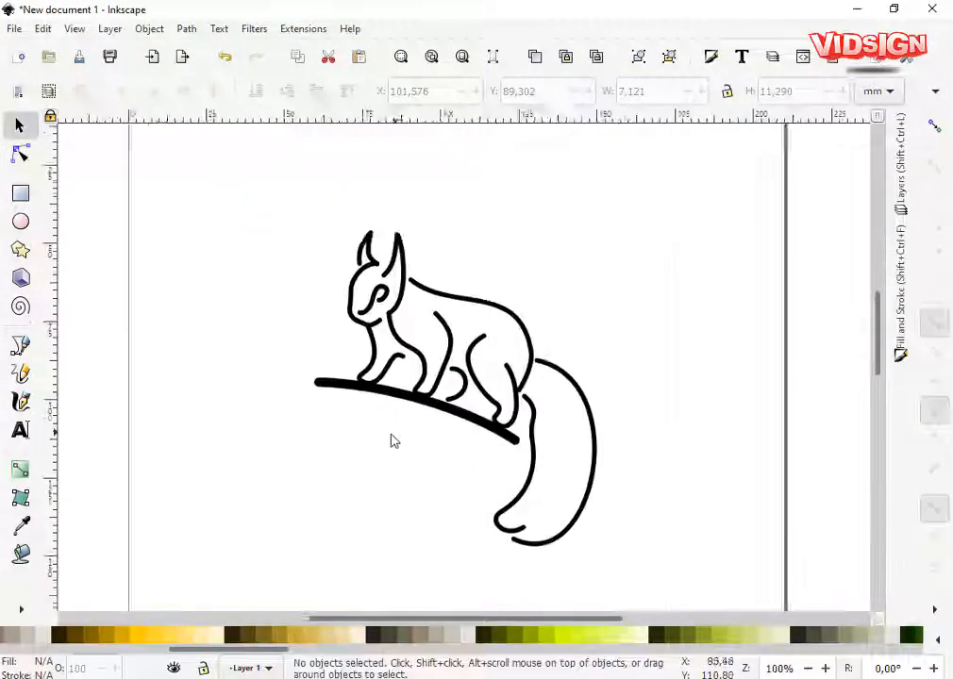
mouse_move(393, 441)
left_mouse_down()
mouse_move(412, 455)
mouse_move(394, 462)
mouse_move(388, 435)
left_mouse_up()
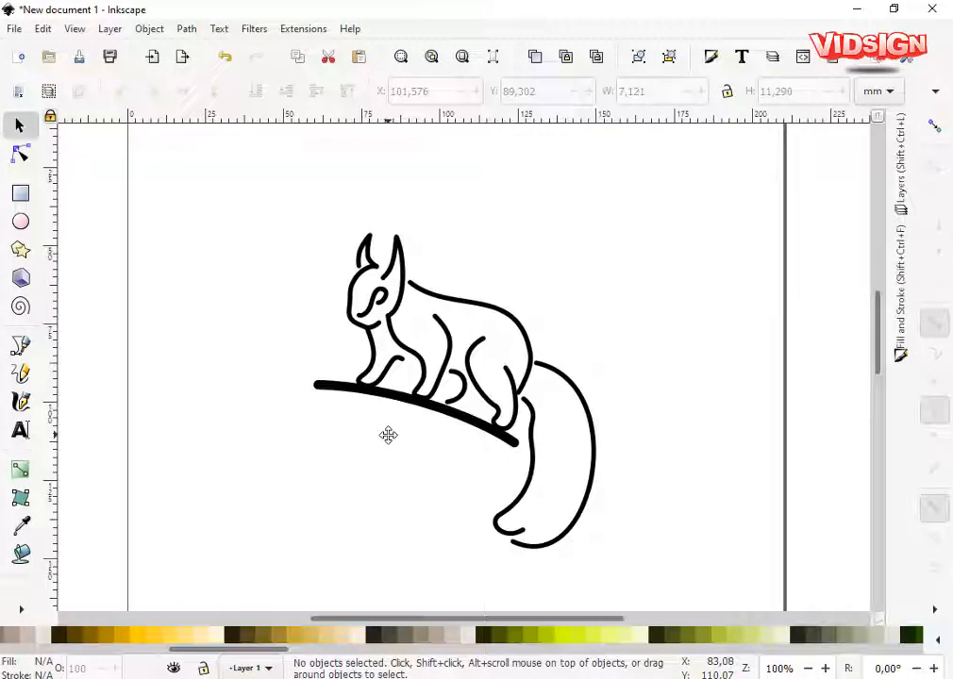
- Replace the near ear's pointed tip with two auto-smooth nodes that form a rounded top
scroll(381, 273, "up", 2)
double_click(407, 247)
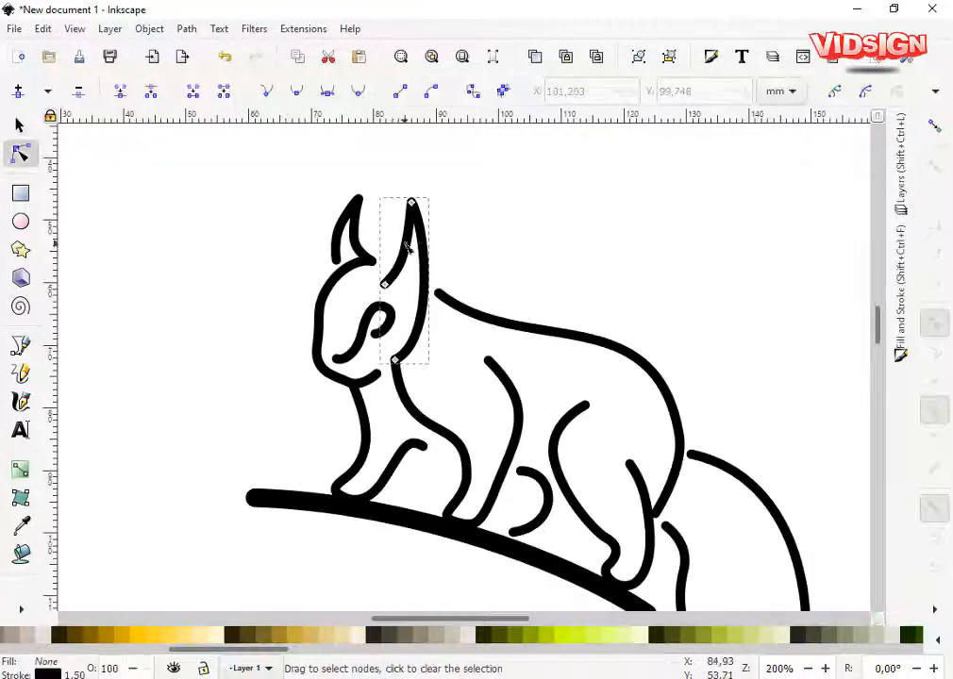
key("Delete")
scroll(406, 246, "up", 3)
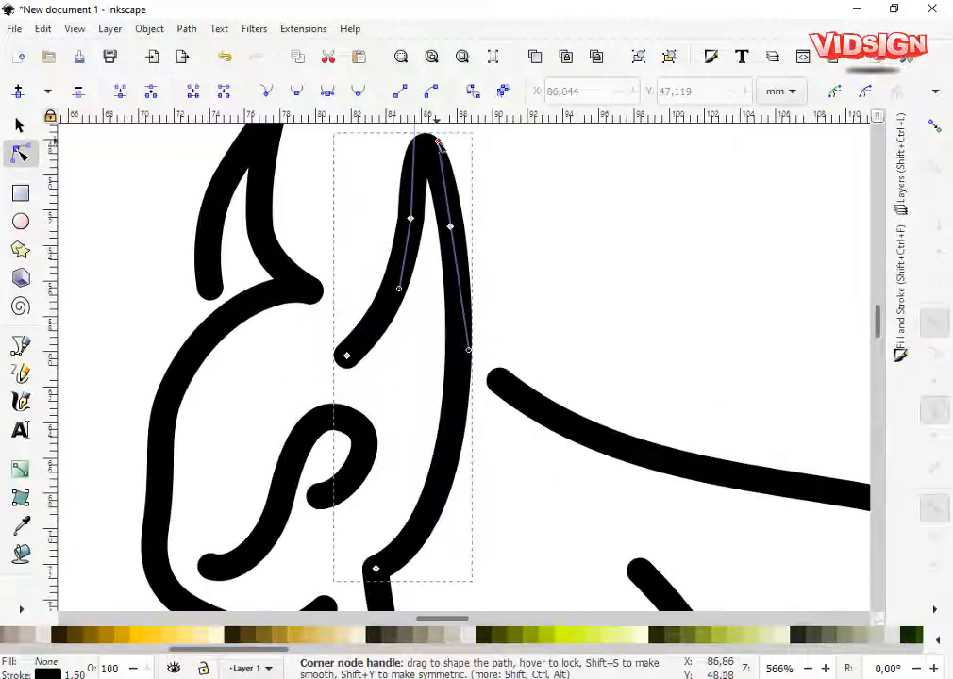
left_click_drag(439, 142, 443, 188)
left_click_drag(409, 235, 411, 316)
left_click_drag(417, 184, 412, 229)
left_click_drag(383, 283, 495, 336)
key("shift+a")
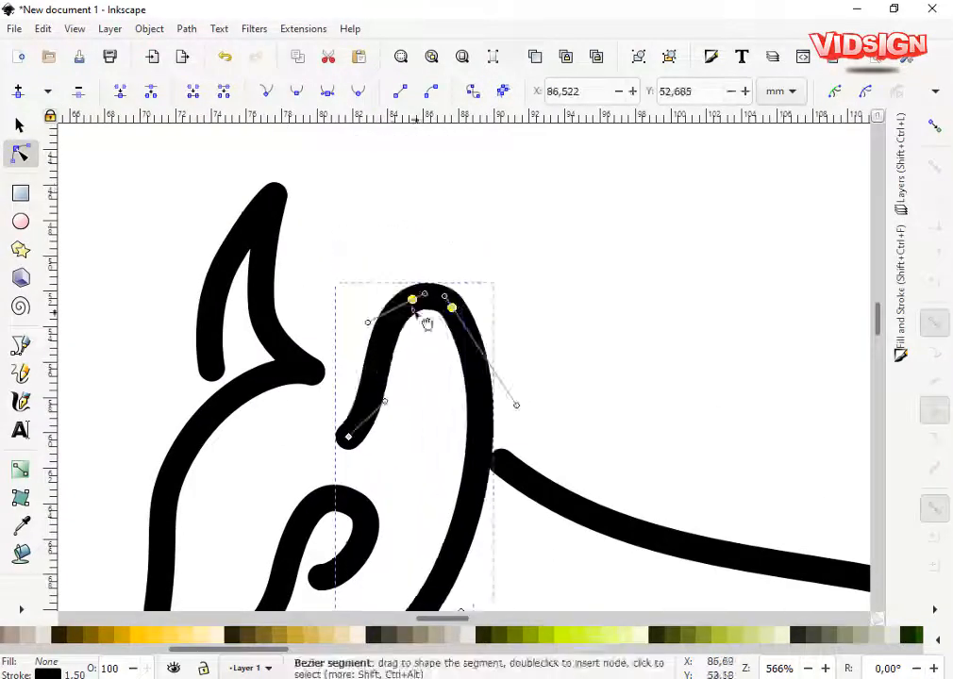
- Adjust the near ear's nodes and handles to make the rounded tip taller and narrower
left_click_drag(368, 324, 413, 393)
left_click_drag(516, 405, 466, 452)
left_click_drag(451, 293, 448, 219)
left_click_drag(413, 286, 442, 189)
left_click_drag(420, 394, 413, 368)
left_click_drag(384, 401, 389, 423)
scroll(406, 414, "down", 5)
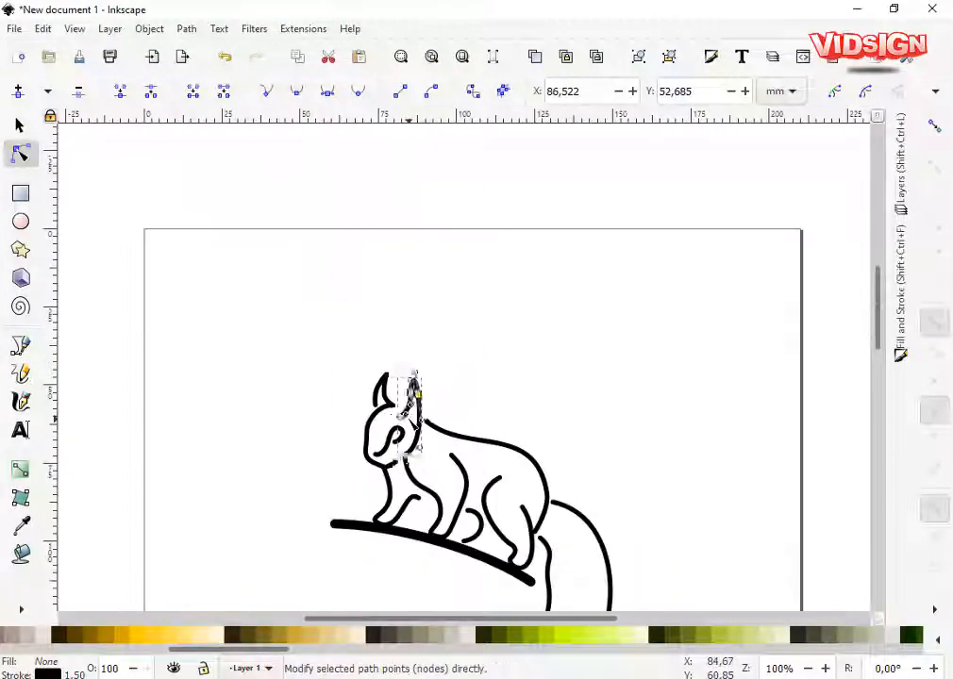
key("s")
scroll(402, 416, "up", 4)
double_click(318, 286)
key("s")
left_click(392, 420)
scroll(394, 424, "down", 4)
left_click_drag(489, 517, 380, 366)
scroll(381, 366, "left", 1)
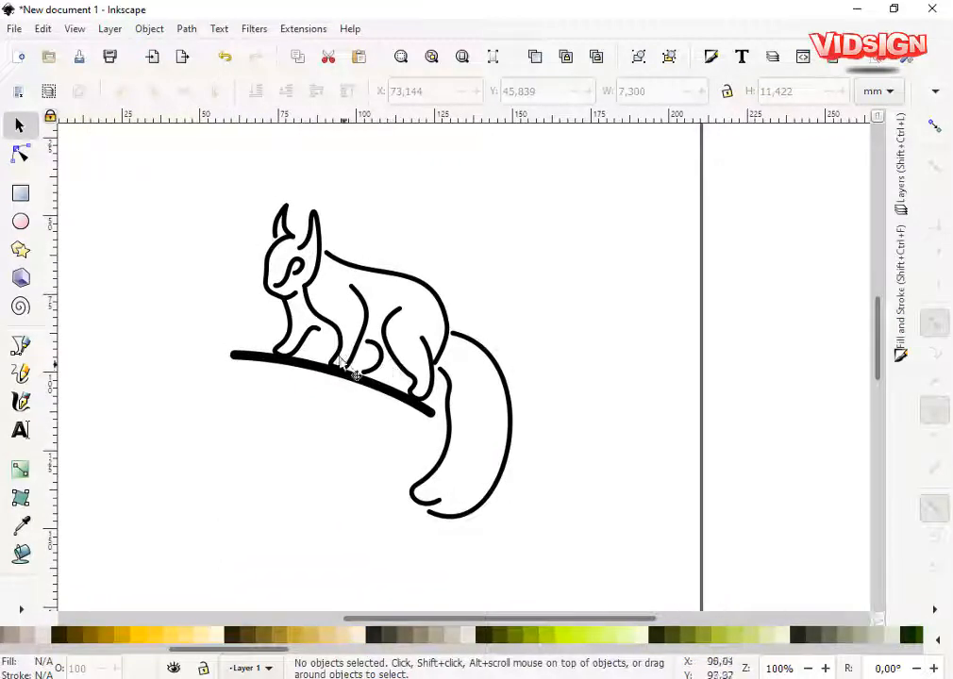
scroll(374, 396, "down", 3)
scroll(358, 391, "up", 3)
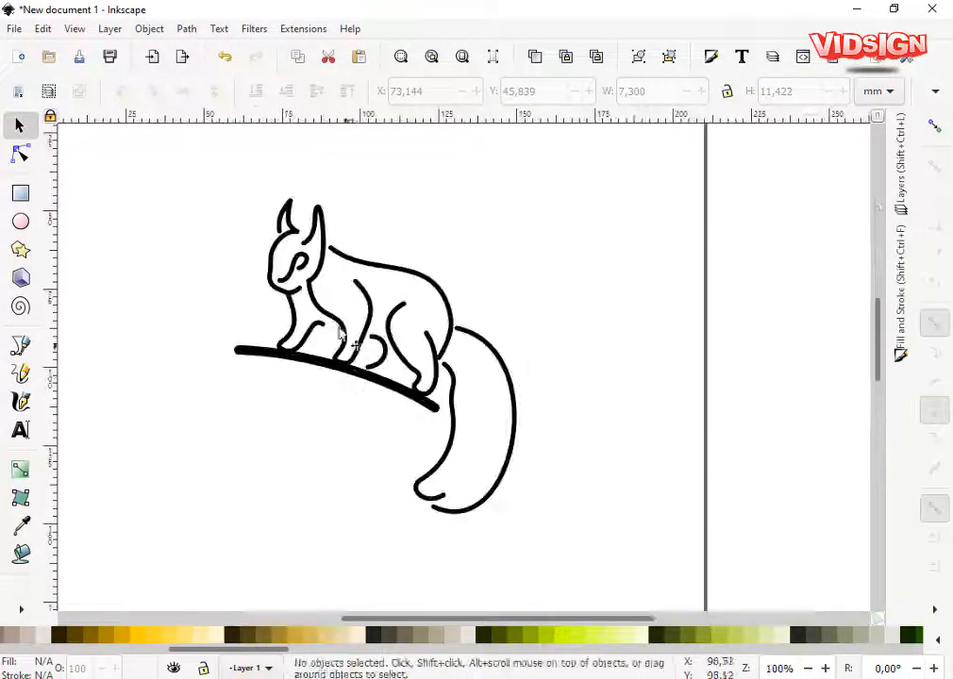
left_click_drag(383, 368, 358, 361)
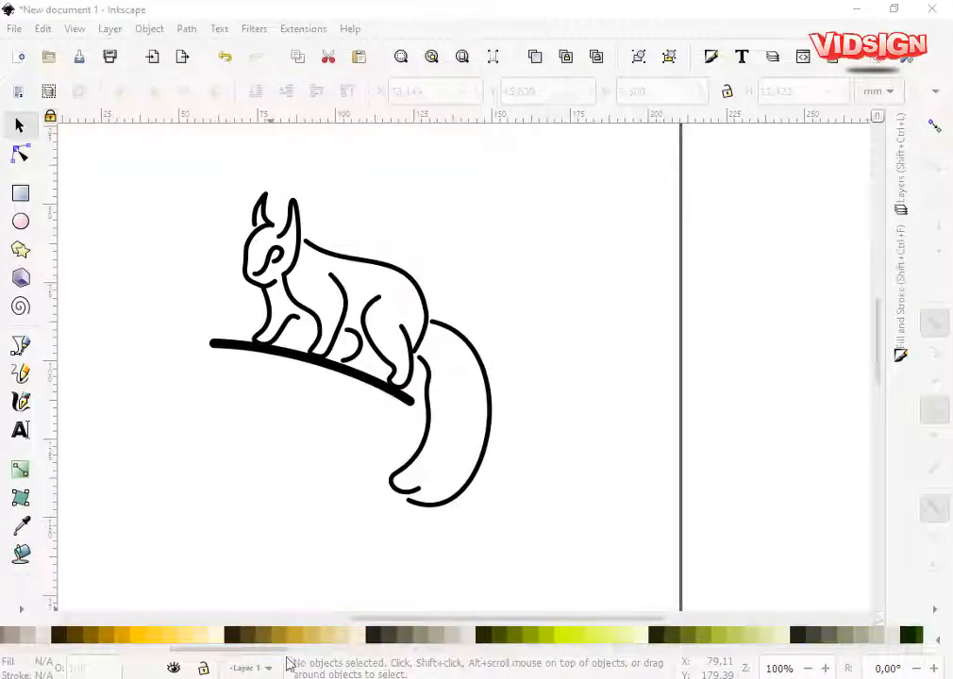
- Show the back layer with Layer 1 hidden, examine the squirrel's ears and face in the photo, and show Layer 1 again
left_click(901, 189)
left_click(717, 173)
left_click(717, 152)
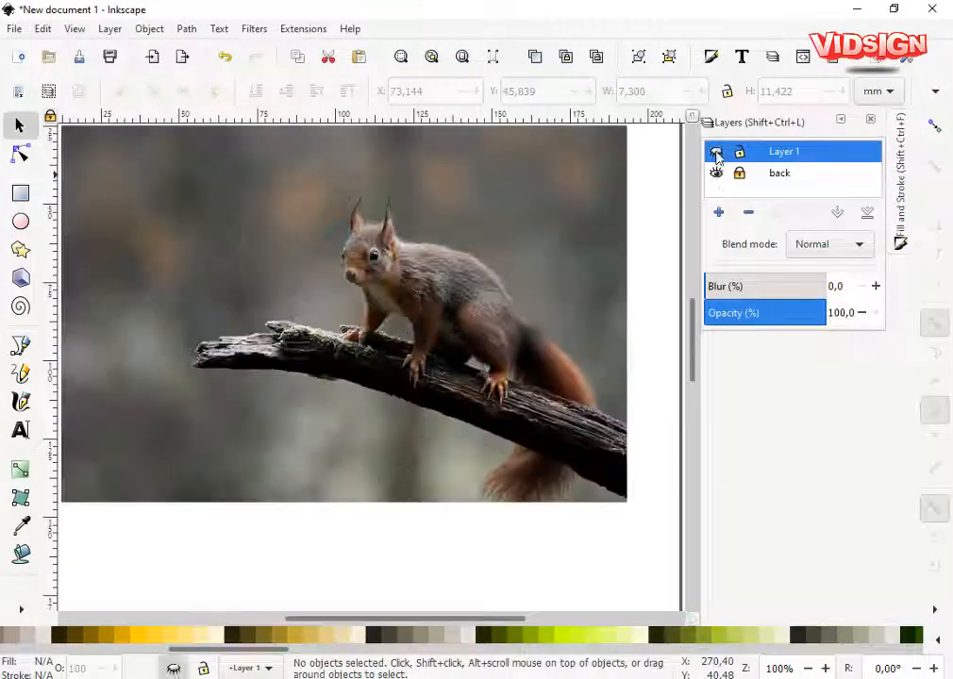
scroll(389, 219, "up", 5)
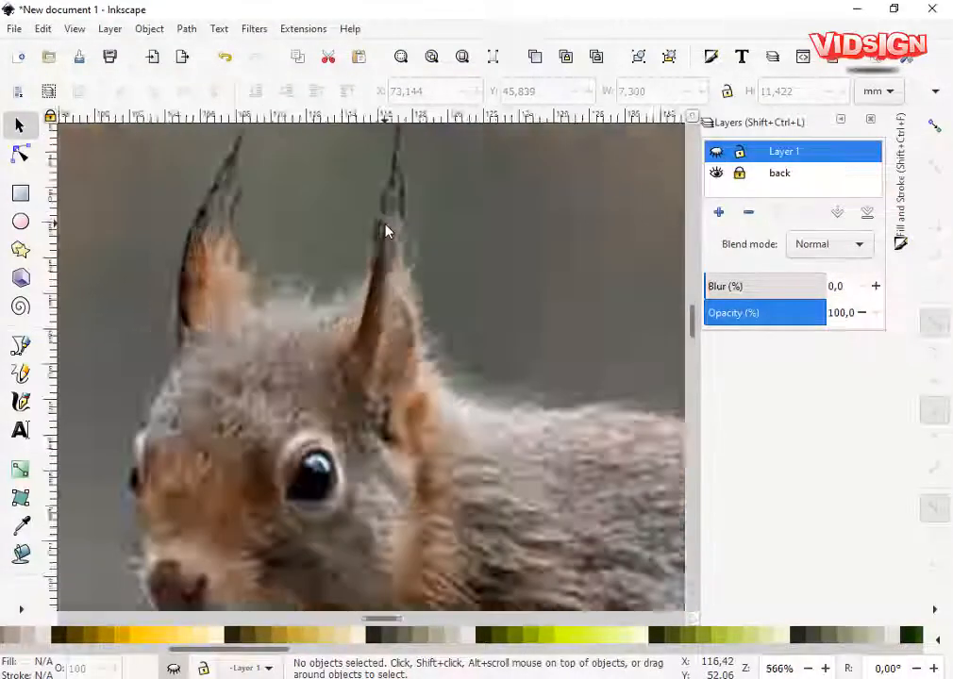
scroll(387, 232, "down", 5)
left_click(716, 152)
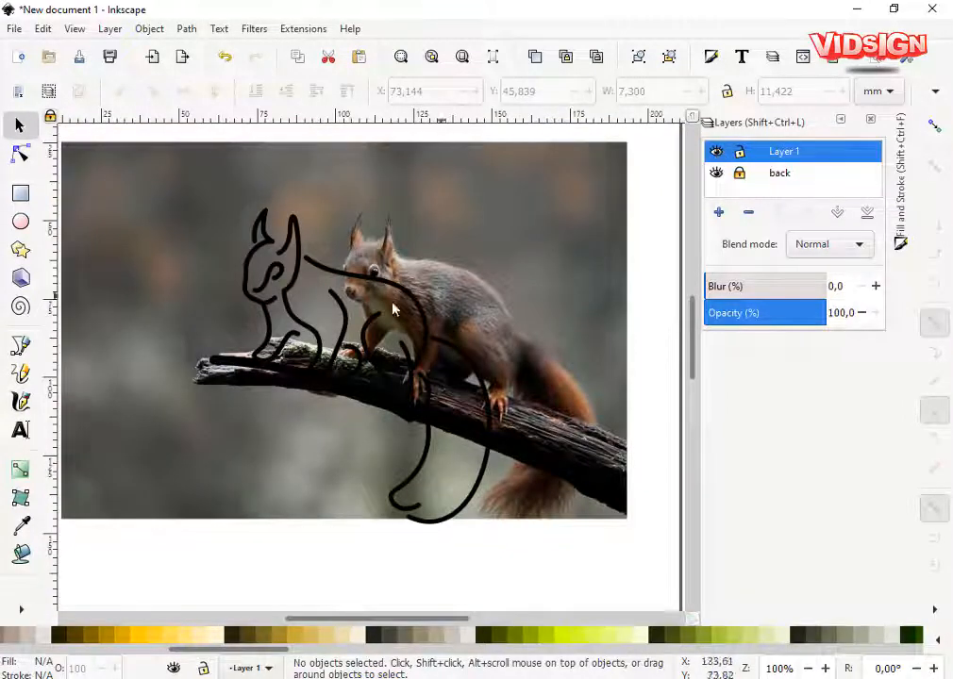
- Try curling the muzzle end of the squirrel's face line upward
scroll(254, 289, "up", 6)
double_click(284, 301)
left_click_drag(283, 302, 272, 357)
scroll(366, 272, "down", 3)
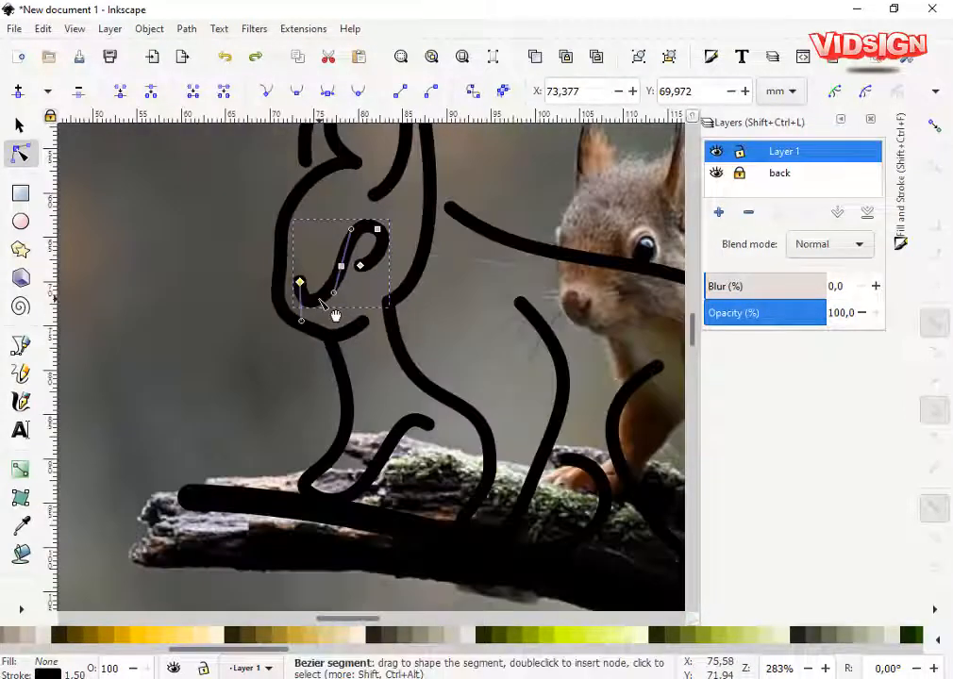
left_click(20, 125)
scroll(382, 313, "down", 3)
left_click(223, 245)
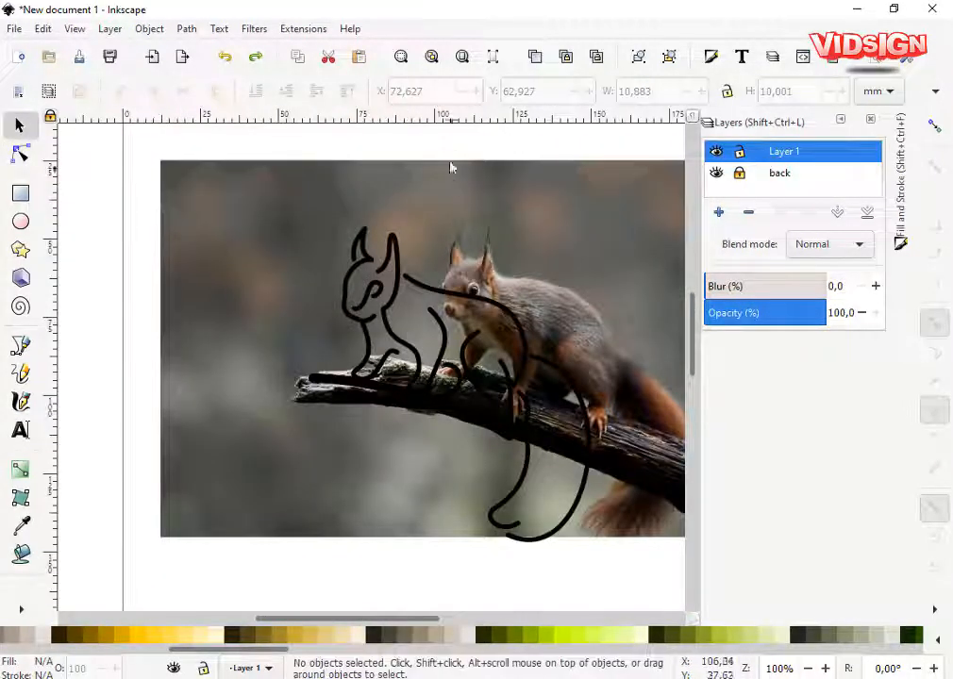
- Flatten the back line behind the neck into a fuller hump over the rump and hide the back layer
left_click_drag(475, 343, 431, 358)
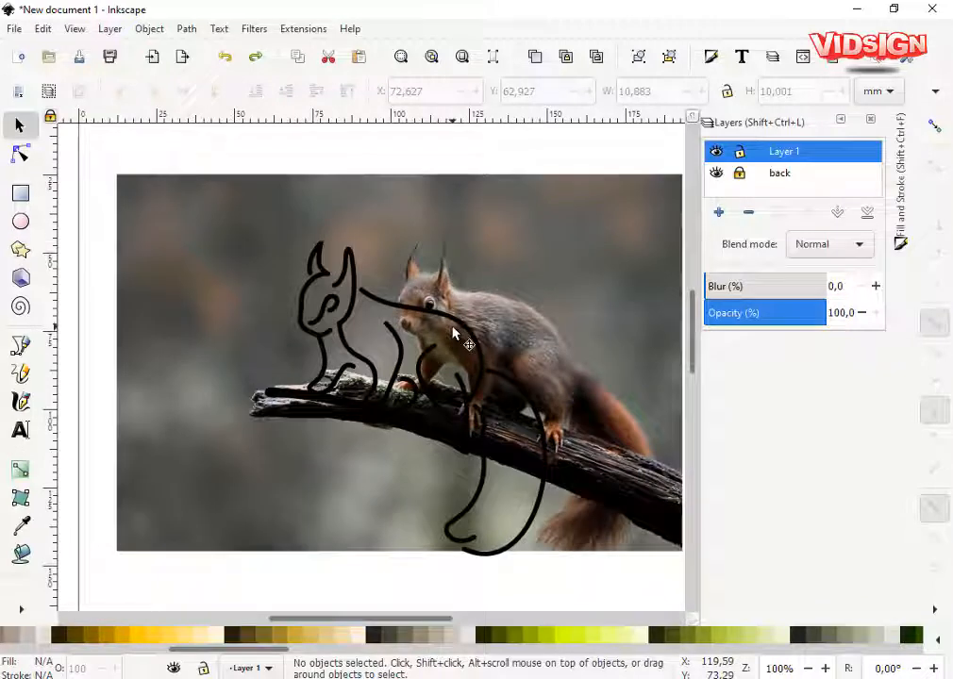
double_click(454, 332)
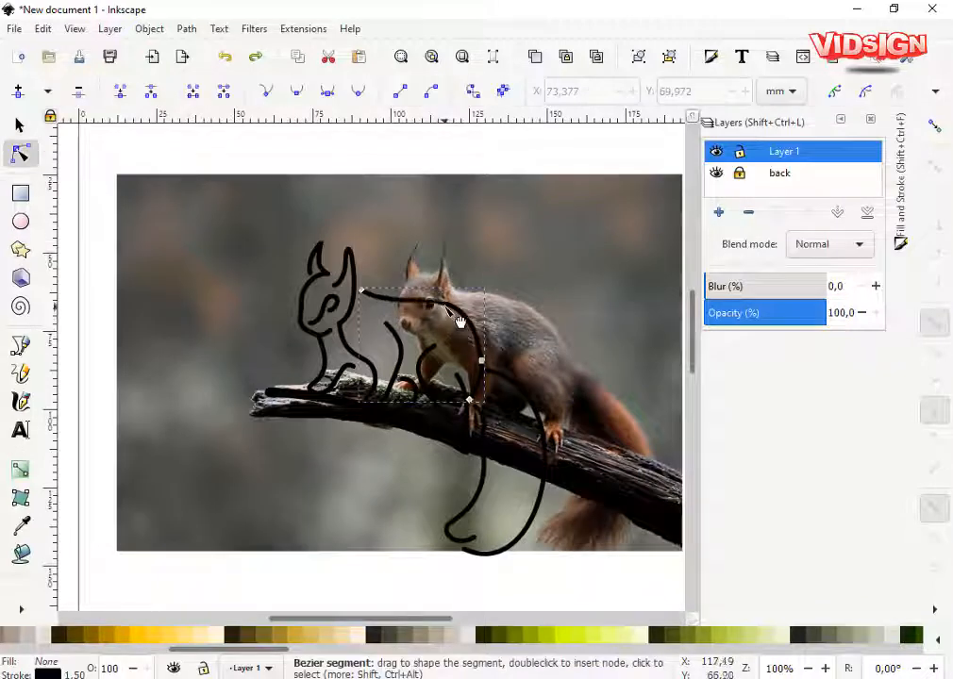
key("s")
left_click(431, 146)
left_click(717, 175)
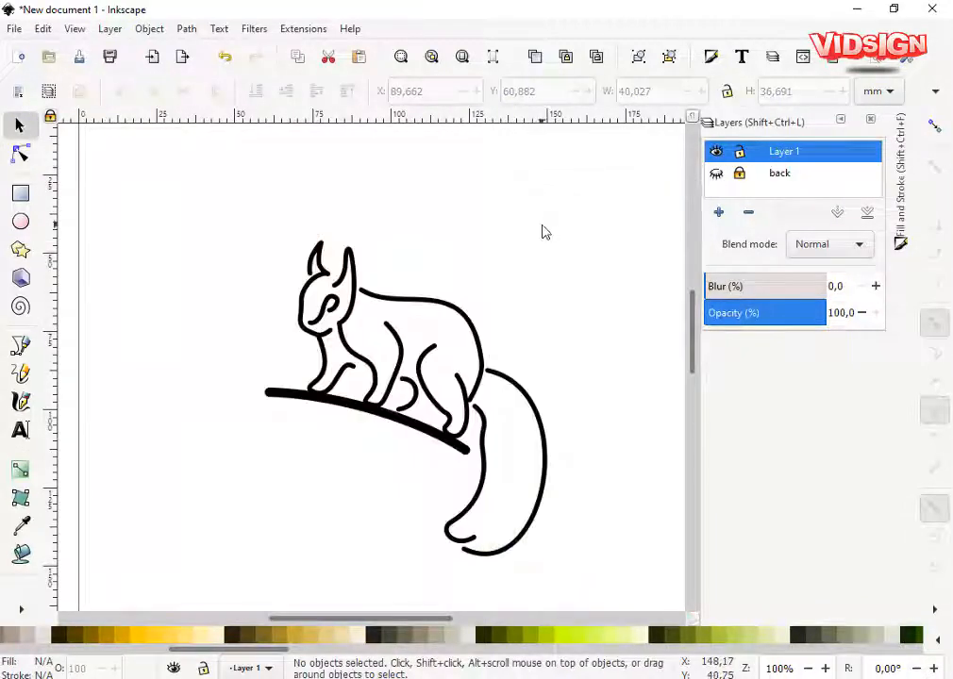
- Extend the curled end of the inner tail line at the tail tip, up into the tail
scroll(479, 529, "up", 1)
double_click(471, 542)
mouse_move(472, 541)
left_mouse_down()
mouse_move(505, 519)
mouse_move(466, 557)
mouse_move(482, 546)
left_mouse_up()
left_click(459, 559)
key("s")
left_click(539, 508)
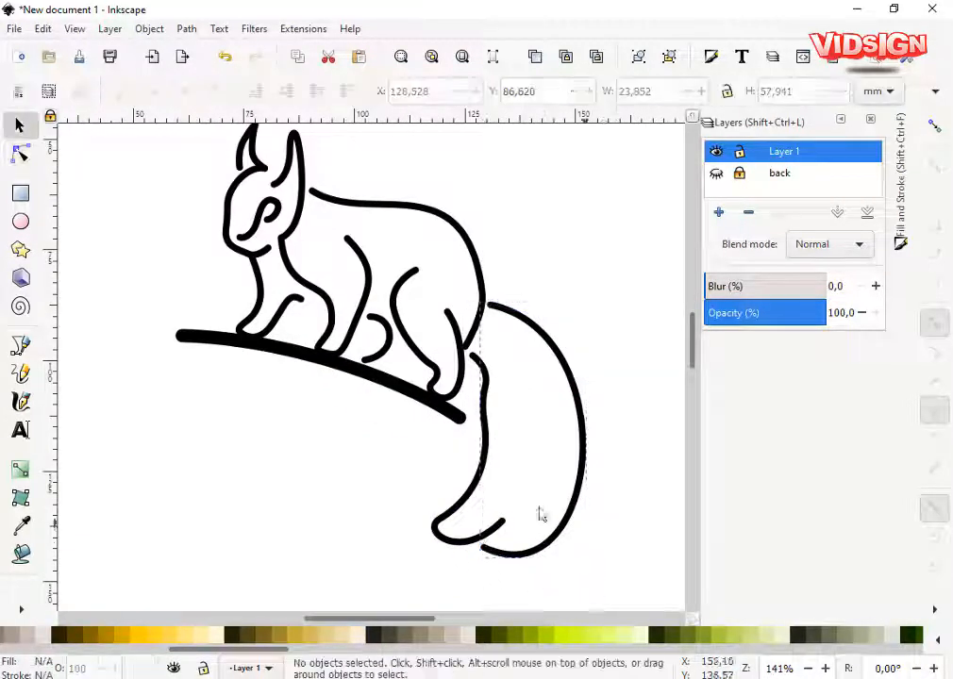
- Simplify the inner tail line into one smooth curve by deleting its intermediate nodes between the body and the tip
scroll(524, 518, "down", 1)
double_click(511, 524)
left_click(466, 522)
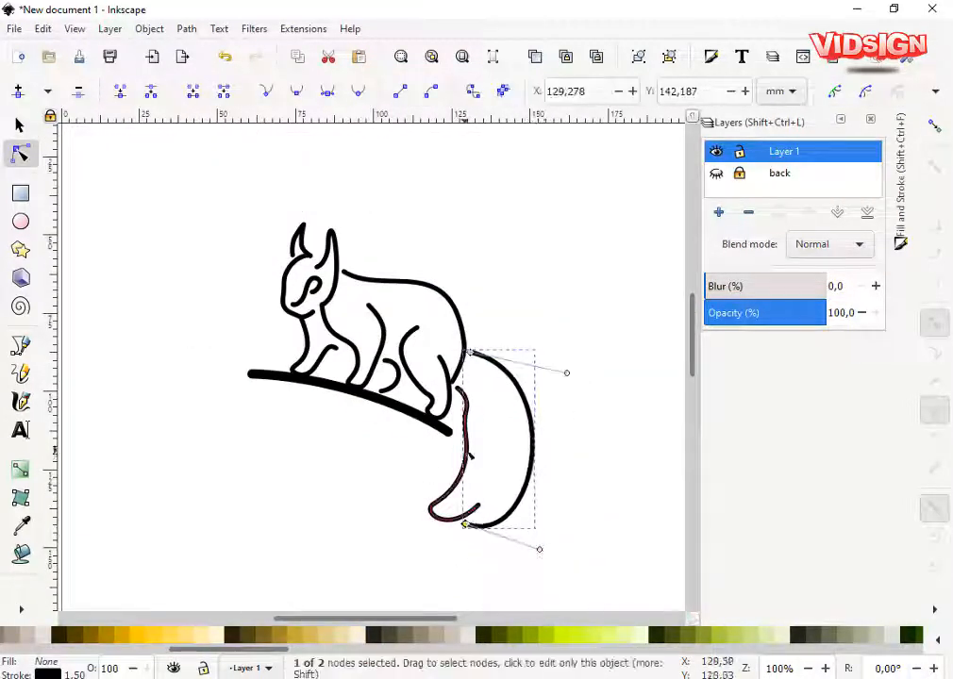
left_click(475, 428)
left_click_drag(466, 434, 456, 434)
key("Delete")
left_click_drag(483, 436, 452, 492)
key("Delete")
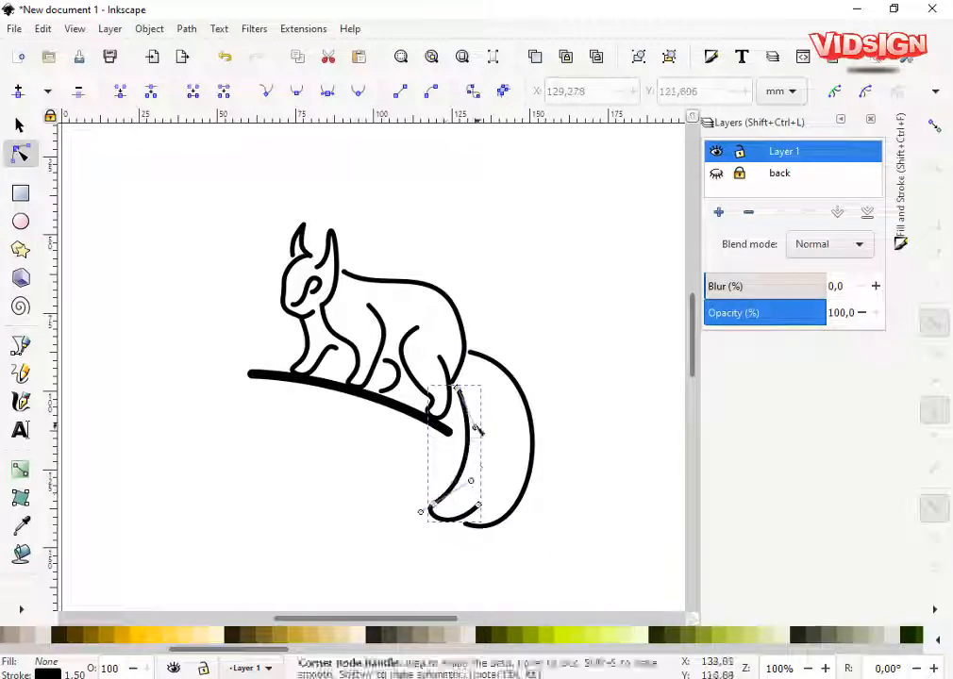
left_click(563, 403)
mouse_move(563, 403)
left_mouse_down()
mouse_move(600, 397)
mouse_move(558, 445)
left_mouse_up()
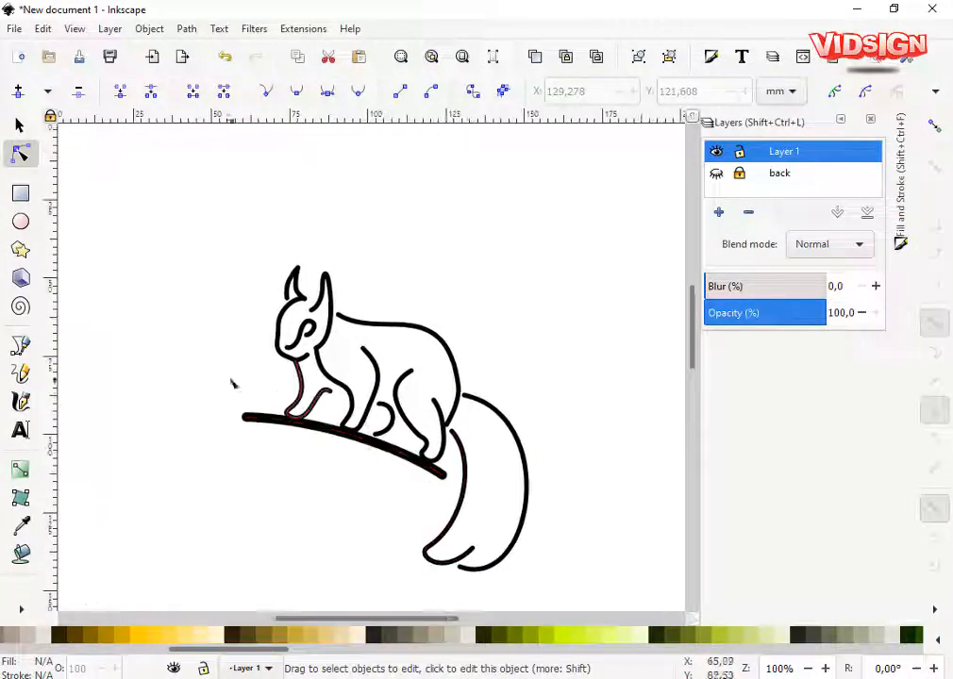
scroll(394, 363, "down", 1)
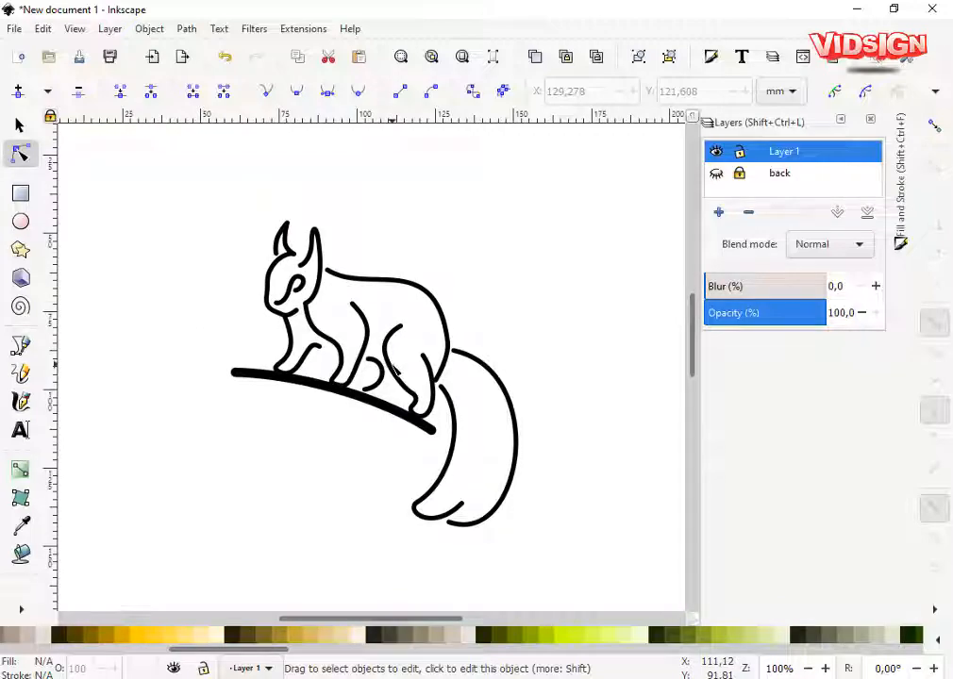